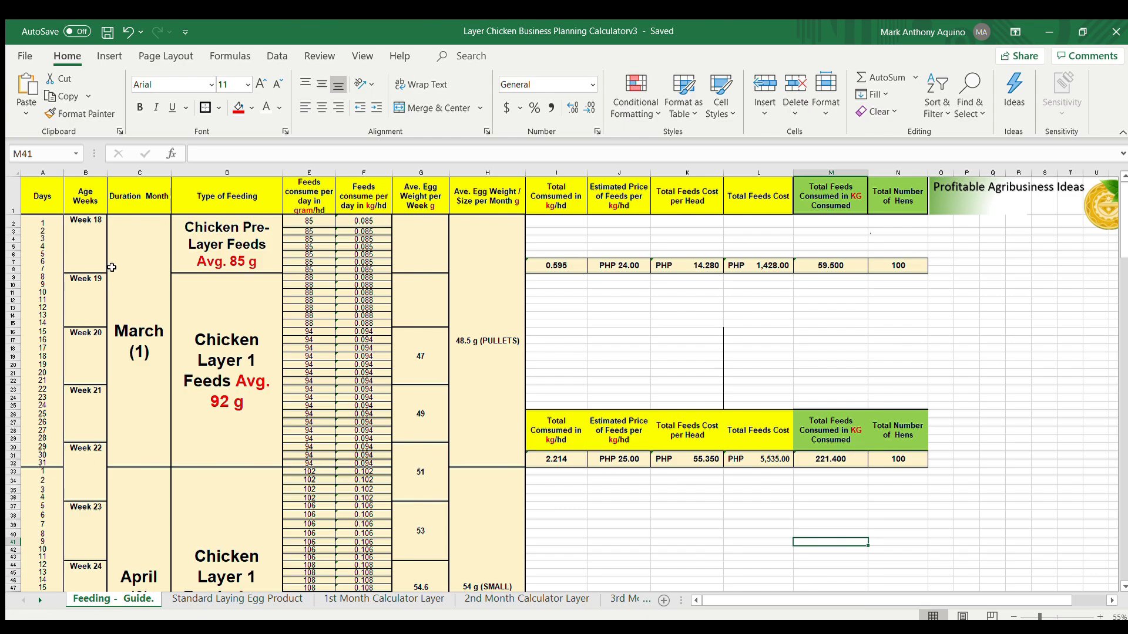
Examine the Week 18 pre-layer row in the feeding guide: feed consumed per head, number of hens, price per kg, cost per head and total feeds cost.
click(86, 233)
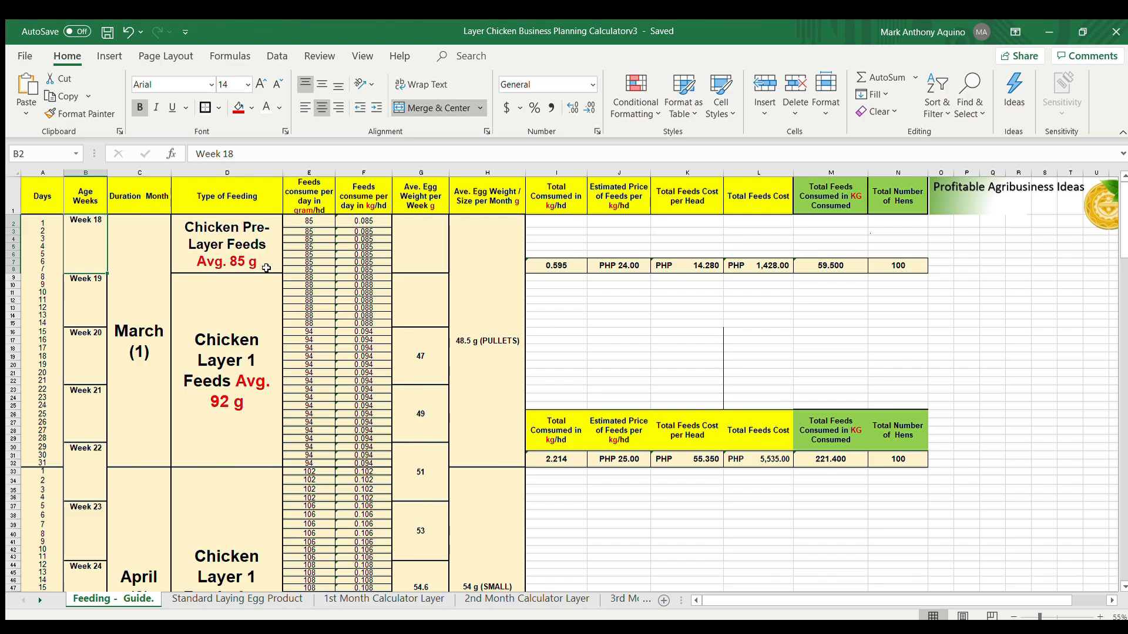
click(561, 265)
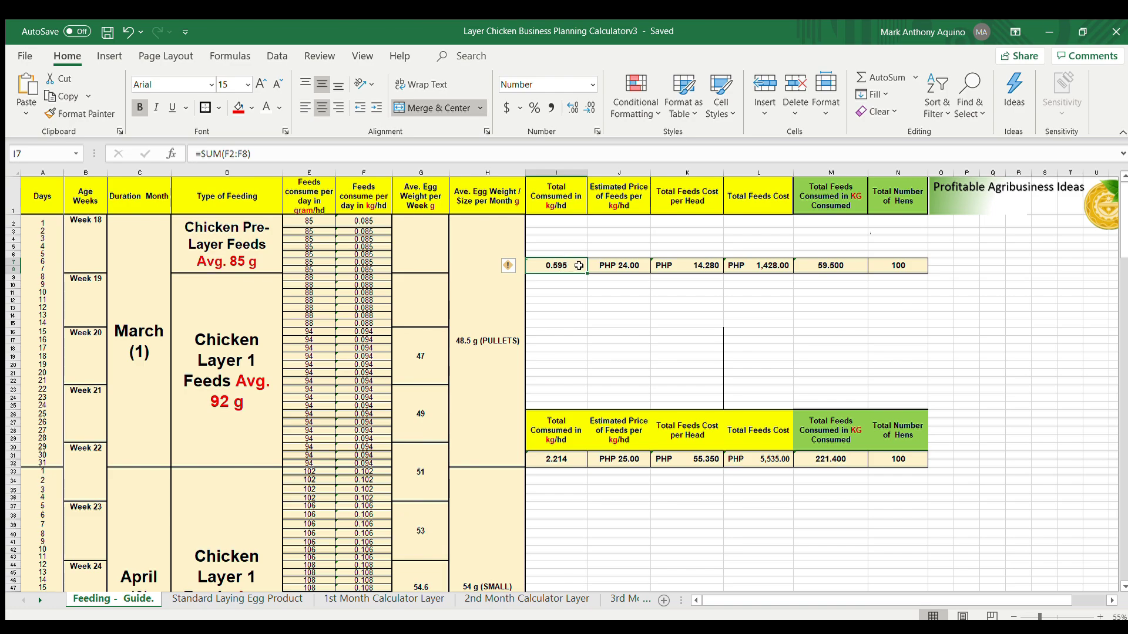
click(903, 266)
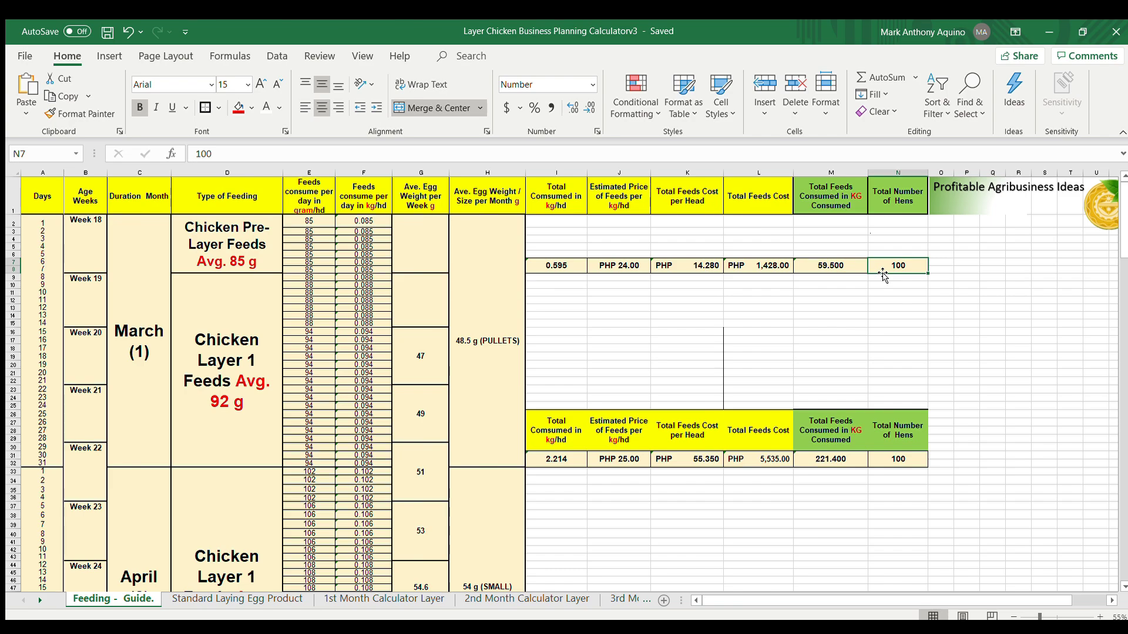
click(624, 268)
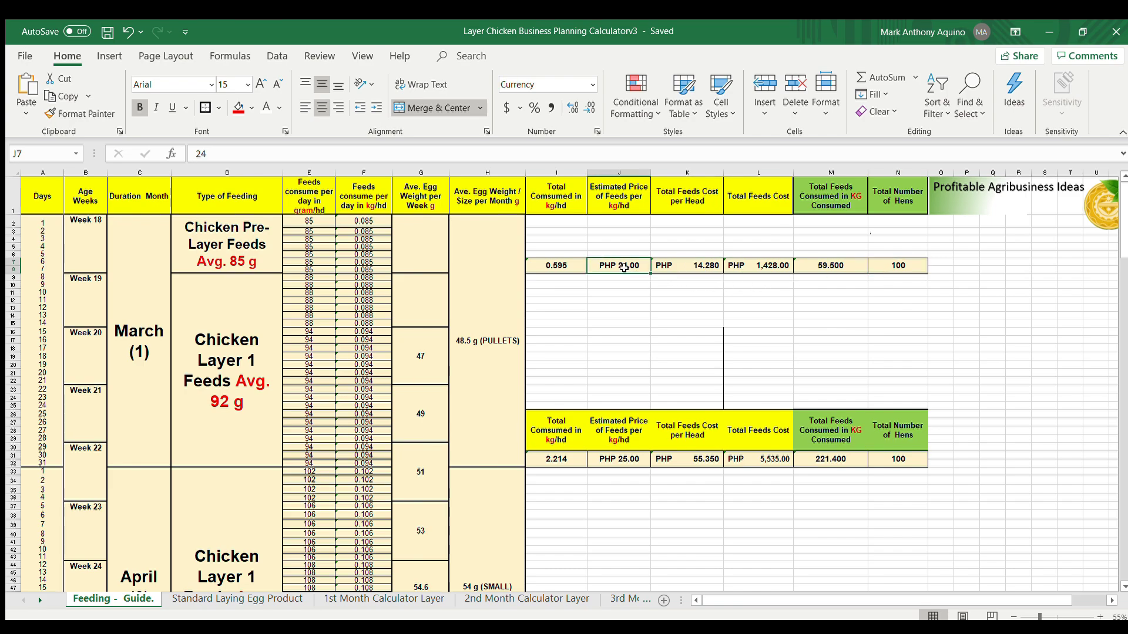
click(695, 265)
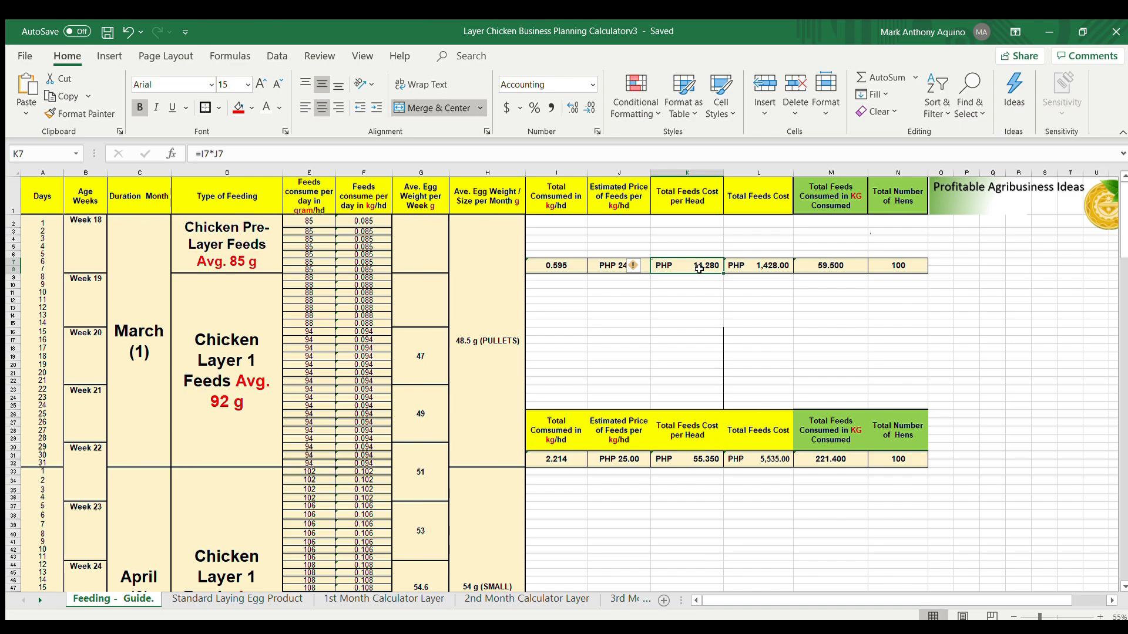
click(772, 266)
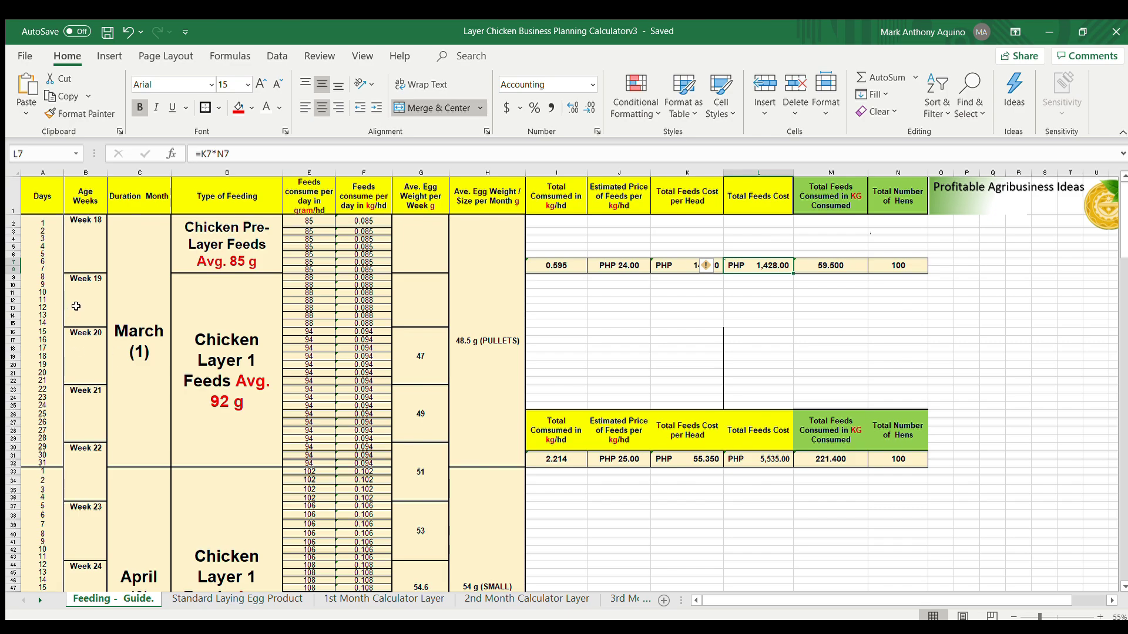
Examine the Layer 1 feed figures for the March weeks from Week 19: consumption per head, number of hens, total kilograms and feed price.
drag(78, 307, 70, 440)
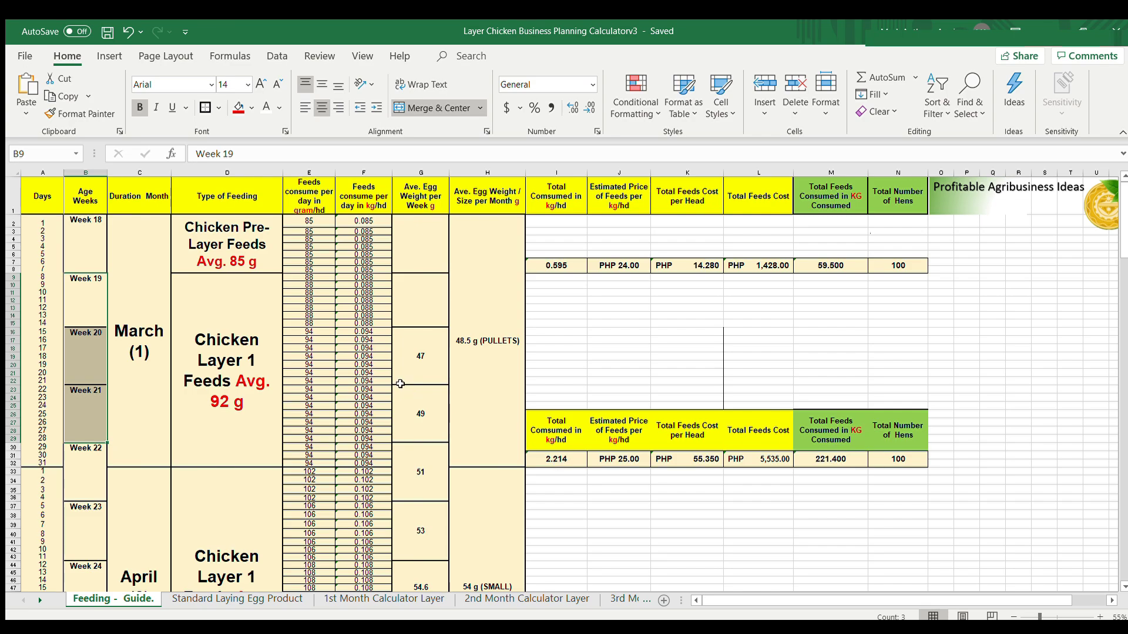
click(561, 463)
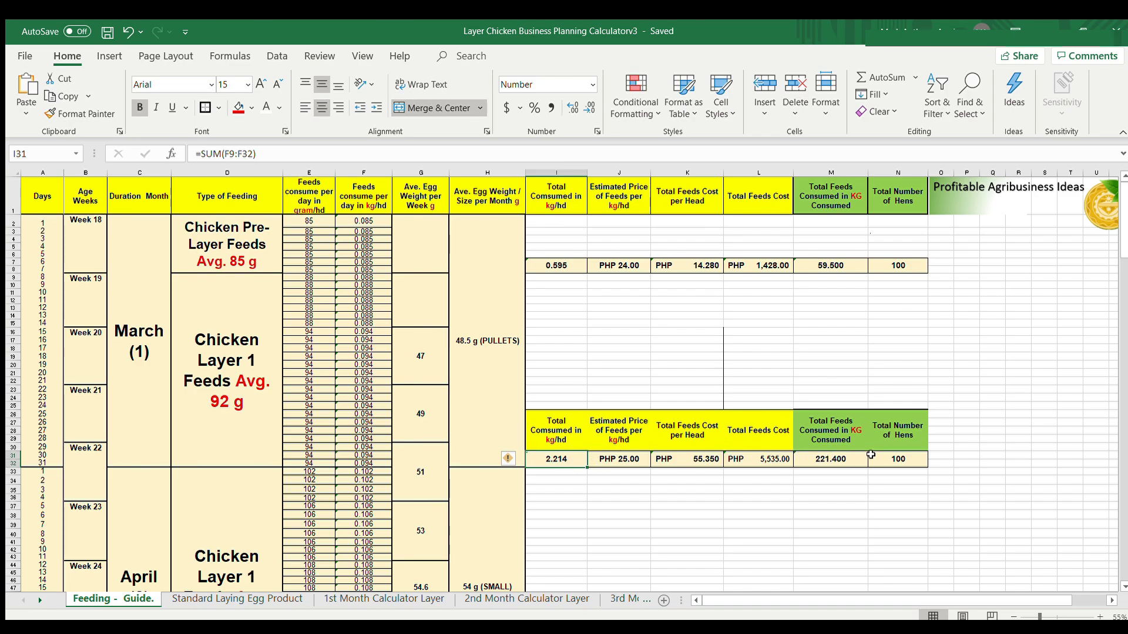
click(907, 465)
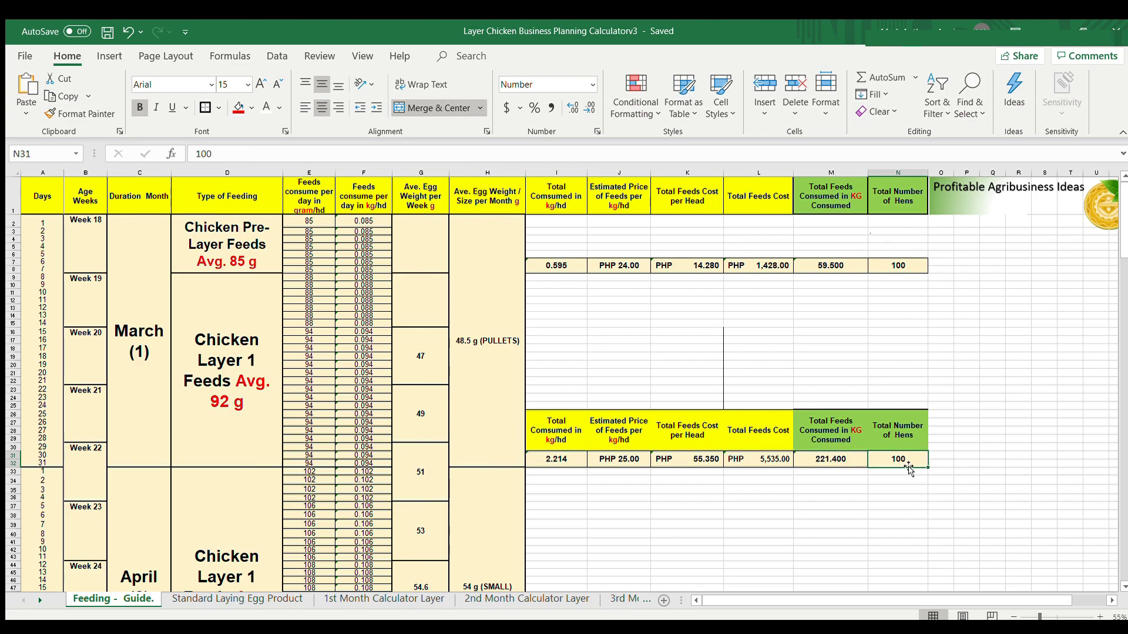
click(834, 461)
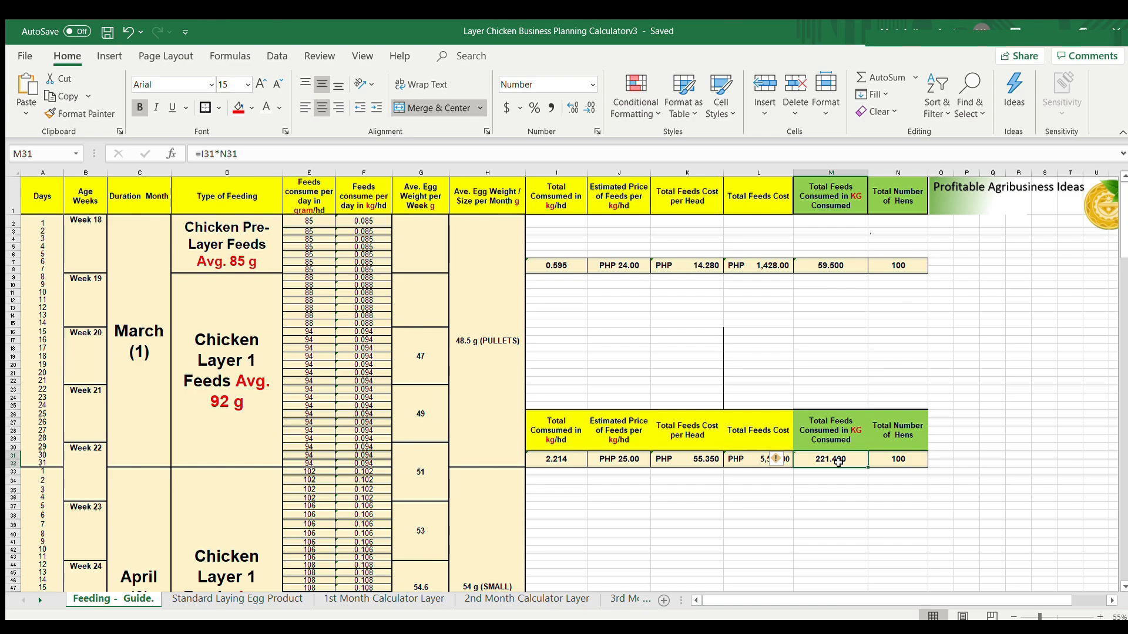
click(670, 477)
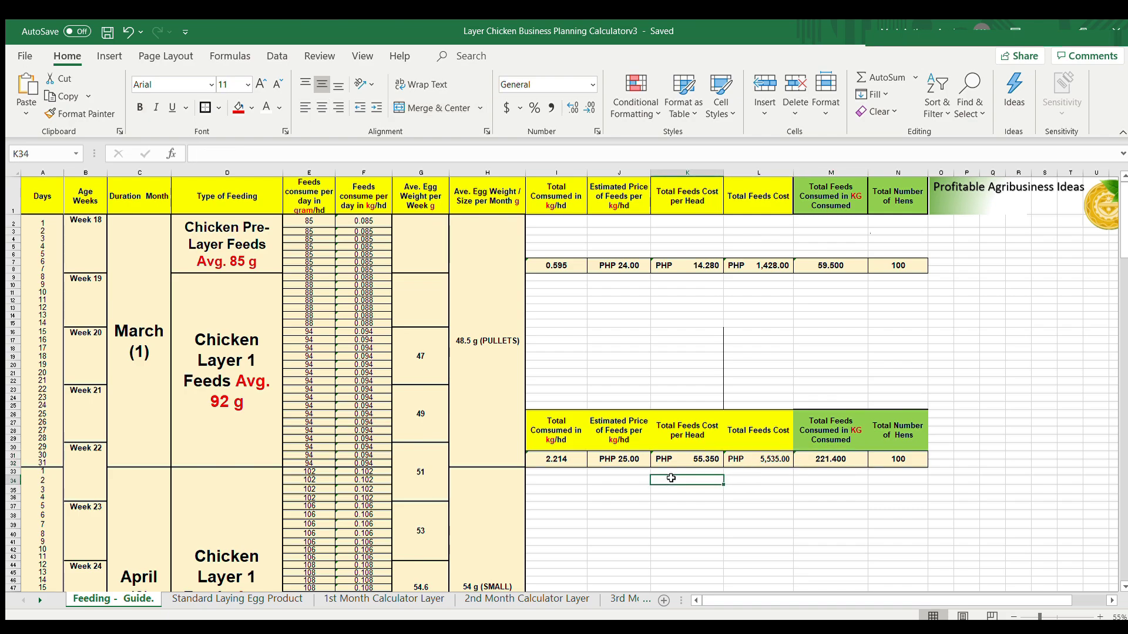
click(630, 461)
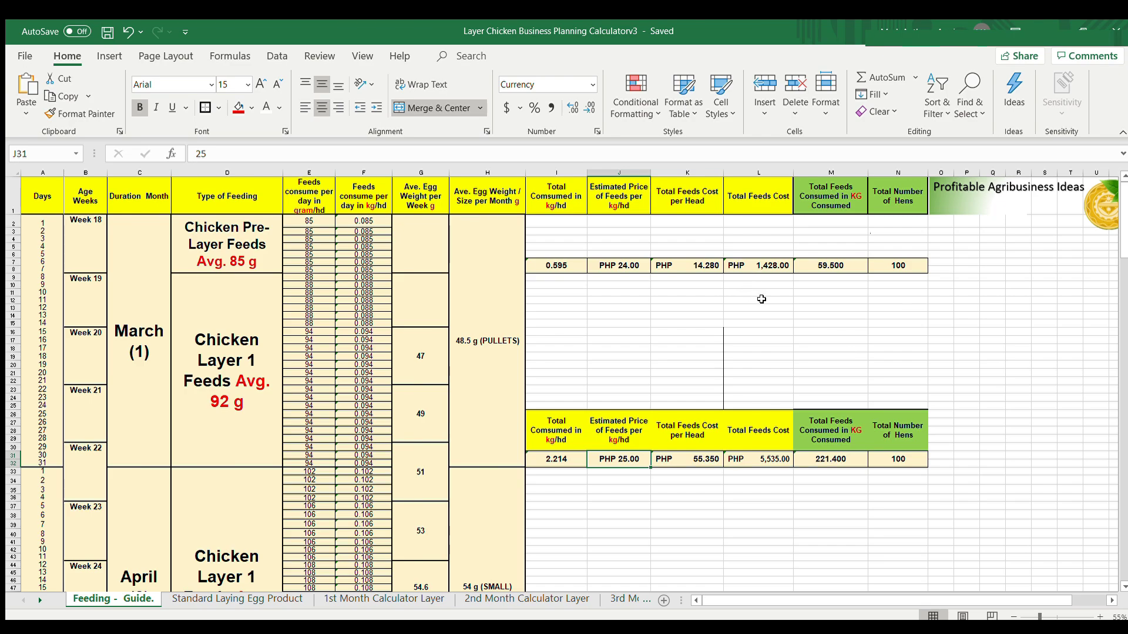
Compare the pre-layer and Layer 1 total feeds costs with the two feeds consumption expenses on the 1st Month Calculator Layer sheet.
click(778, 267)
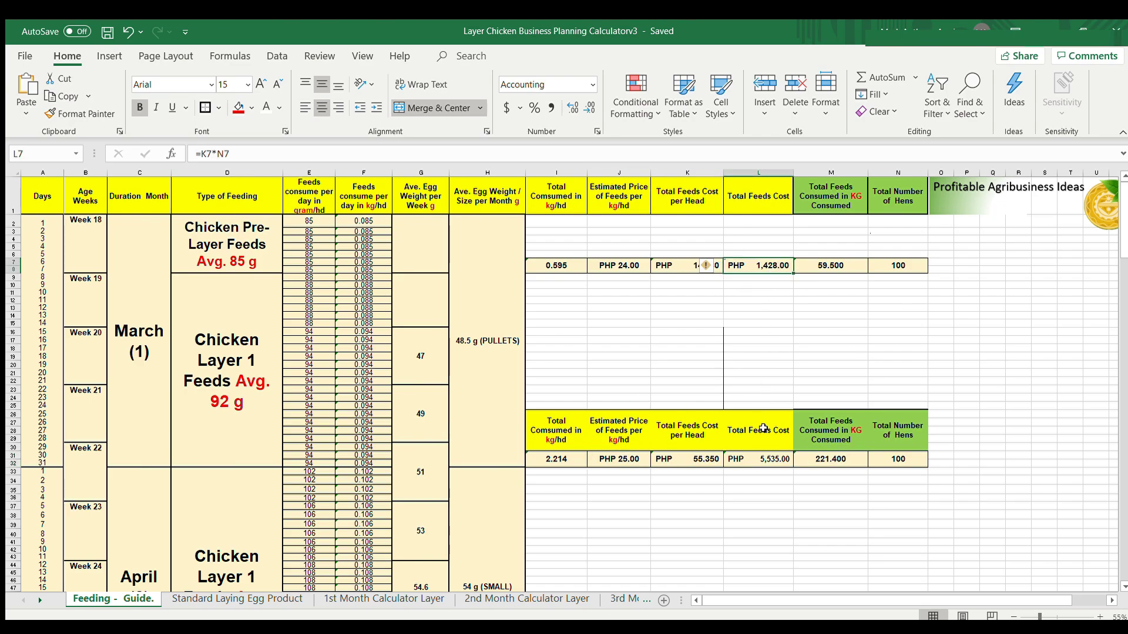
click(765, 459)
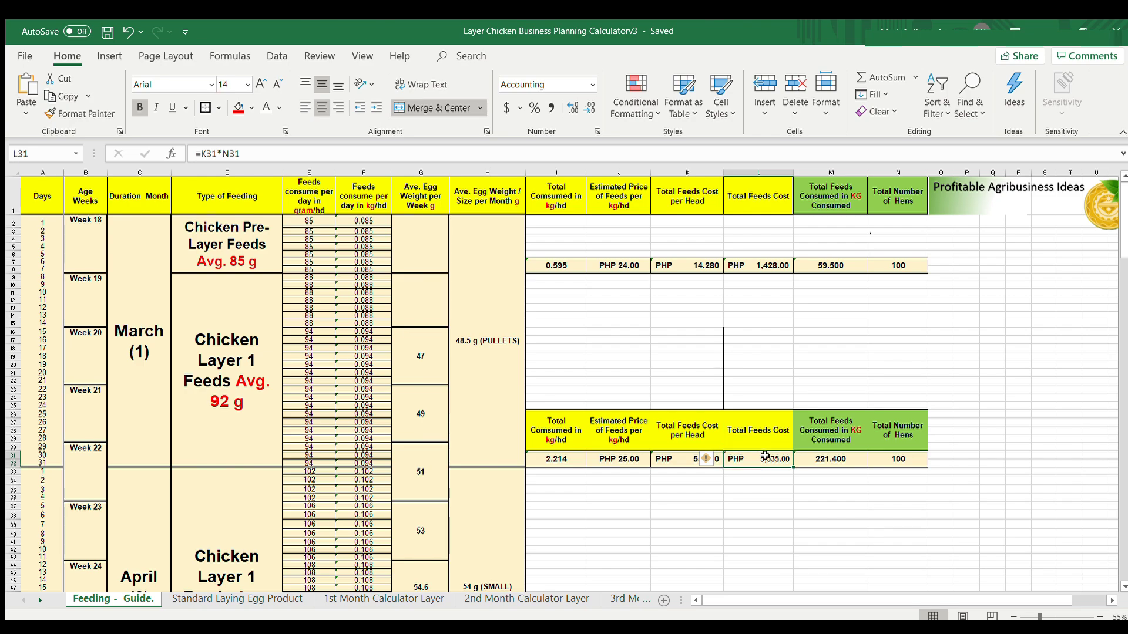
click(240, 602)
click(363, 600)
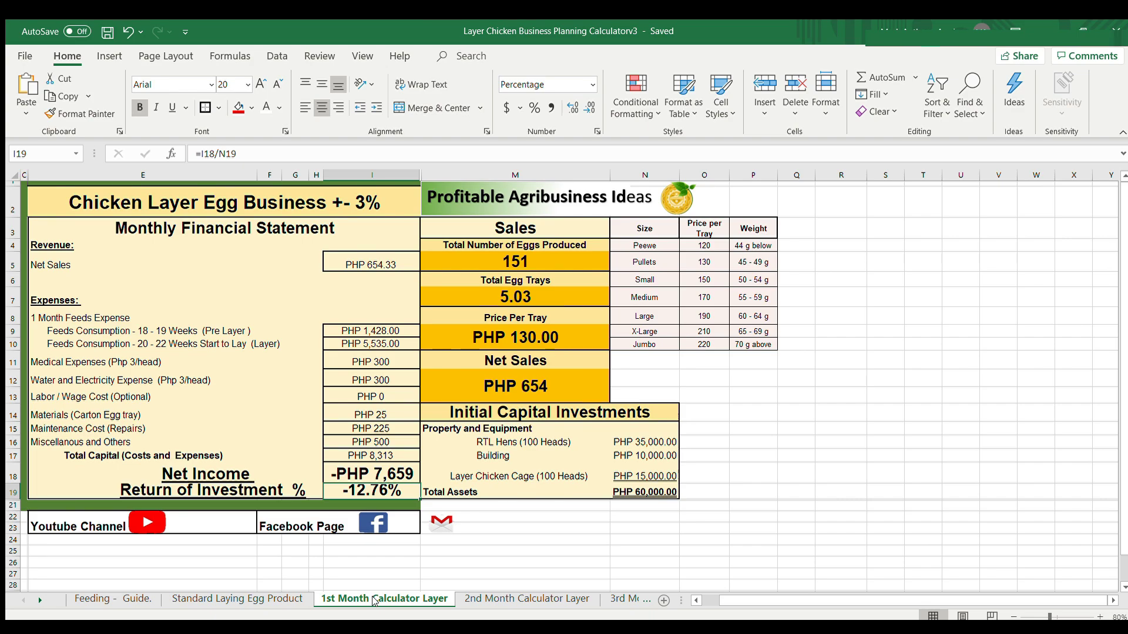
click(373, 333)
click(374, 345)
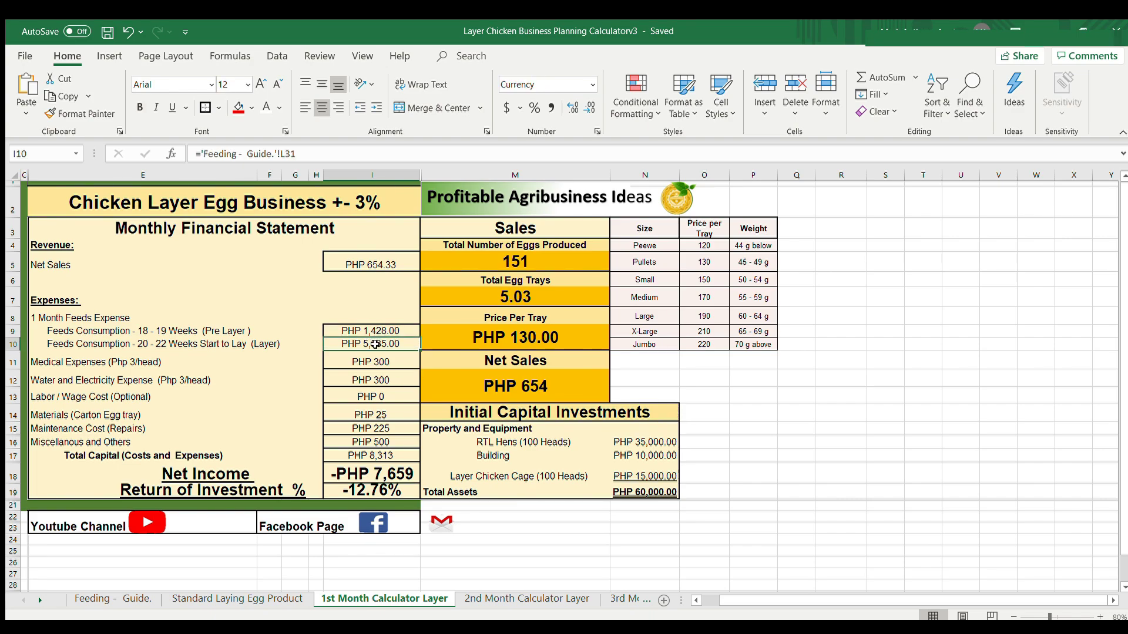
click(382, 331)
click(381, 345)
Review the first month's medical, utility, materials and maintenance expenses and the formula for total capital.
click(387, 360)
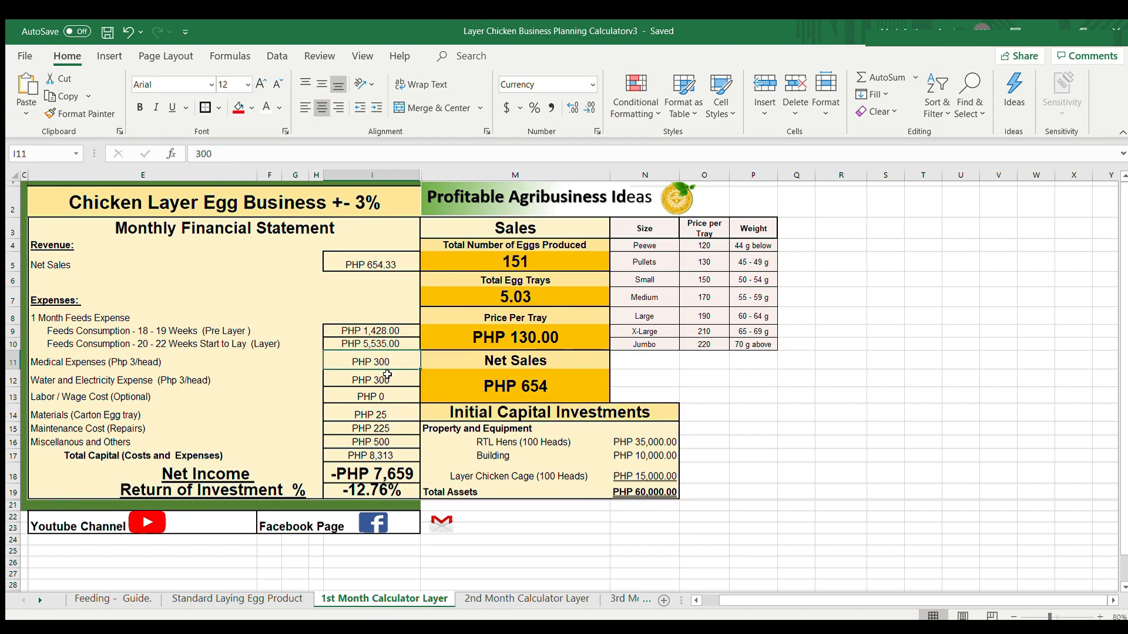
click(386, 382)
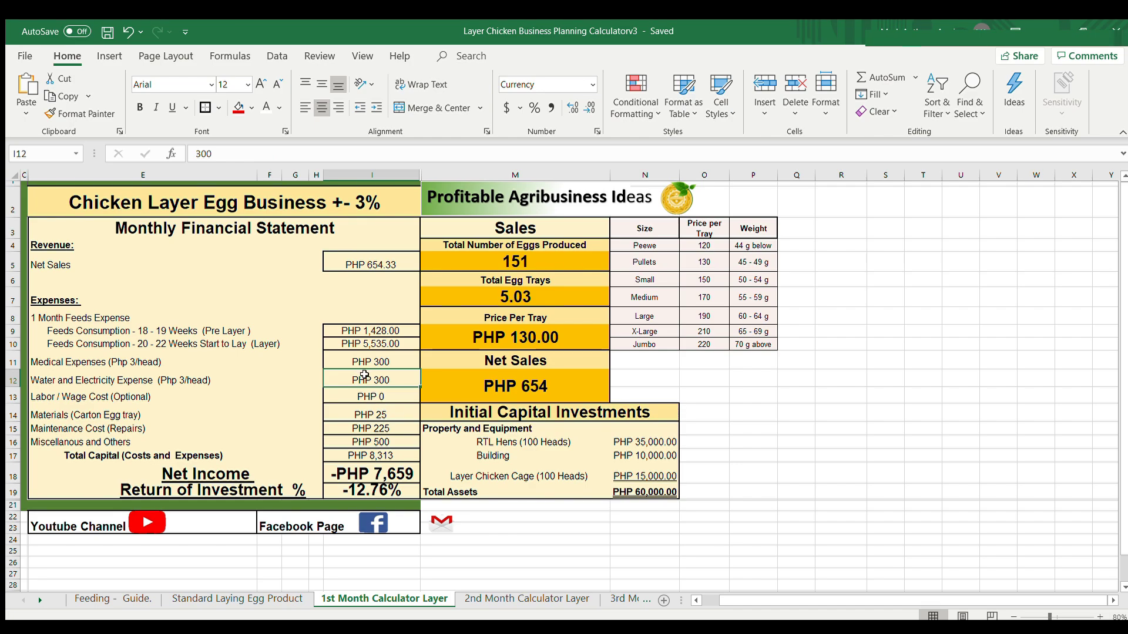
click(383, 415)
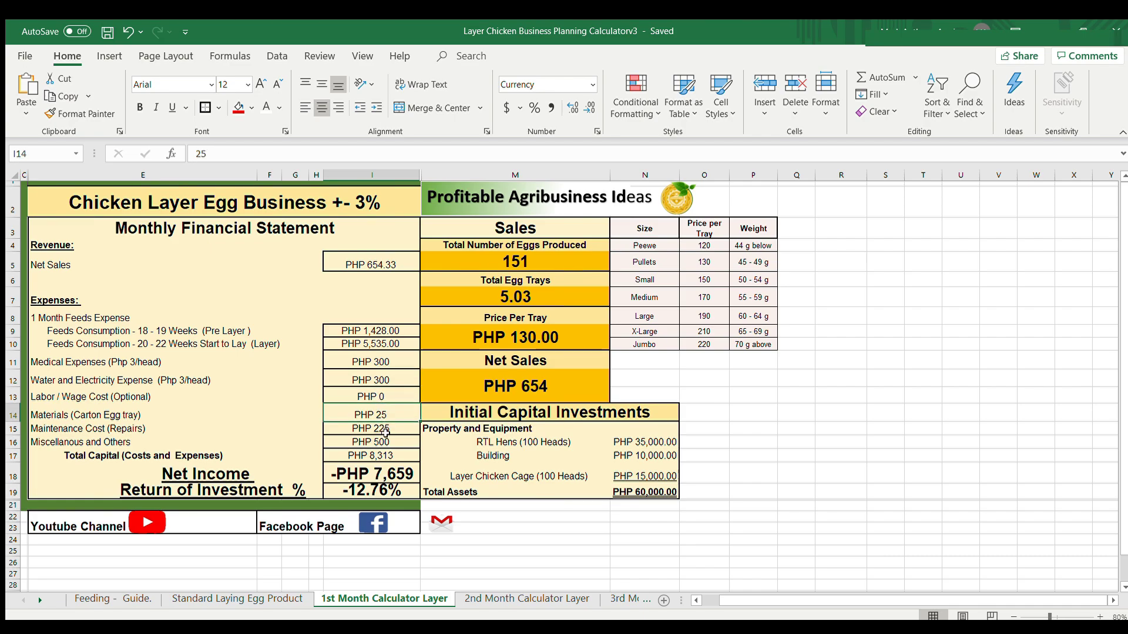
click(382, 430)
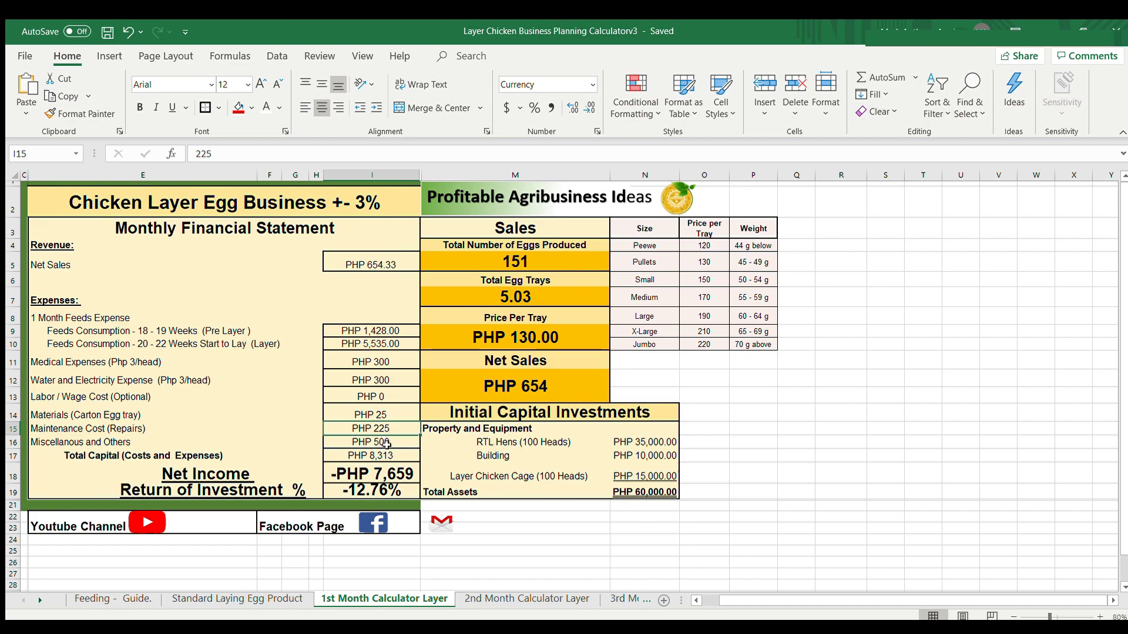
click(385, 456)
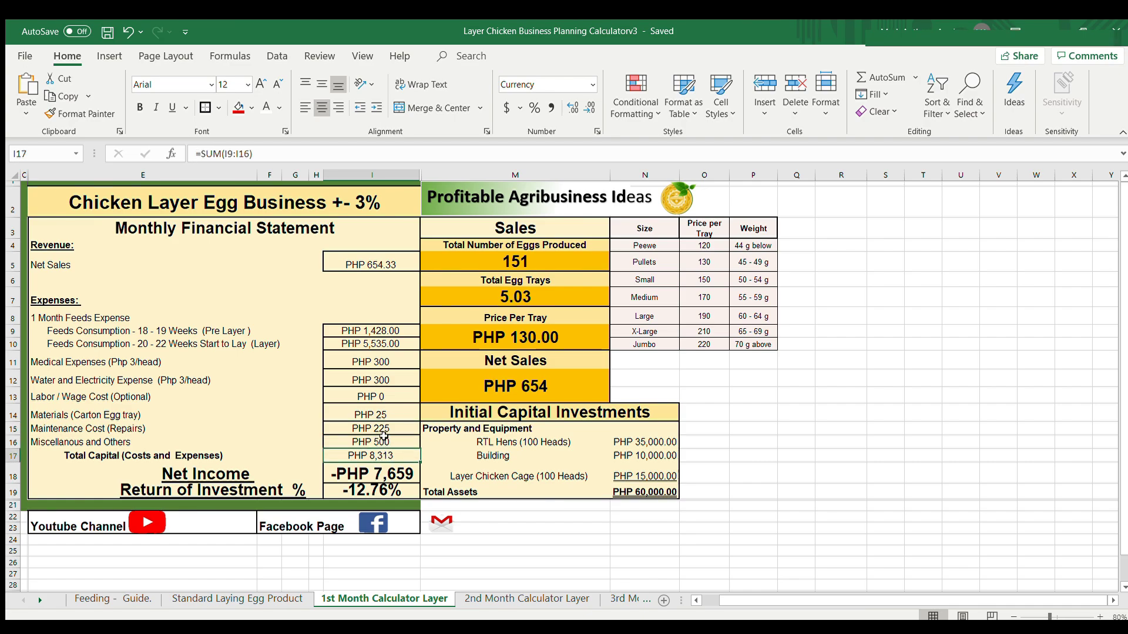
drag(382, 368, 371, 438)
click(394, 377)
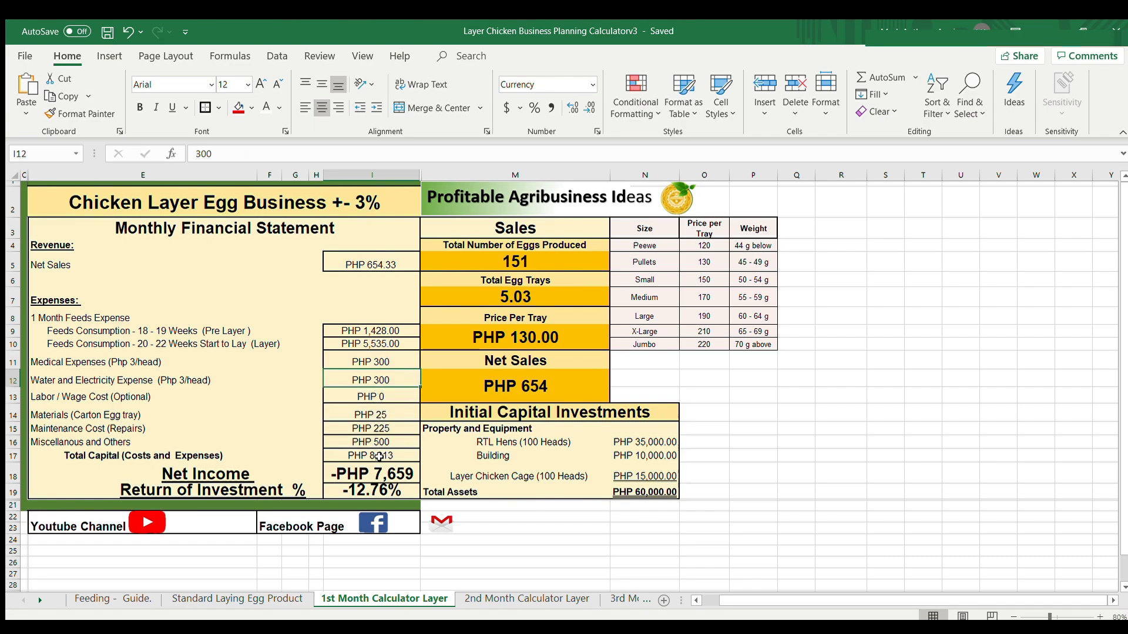
click(379, 456)
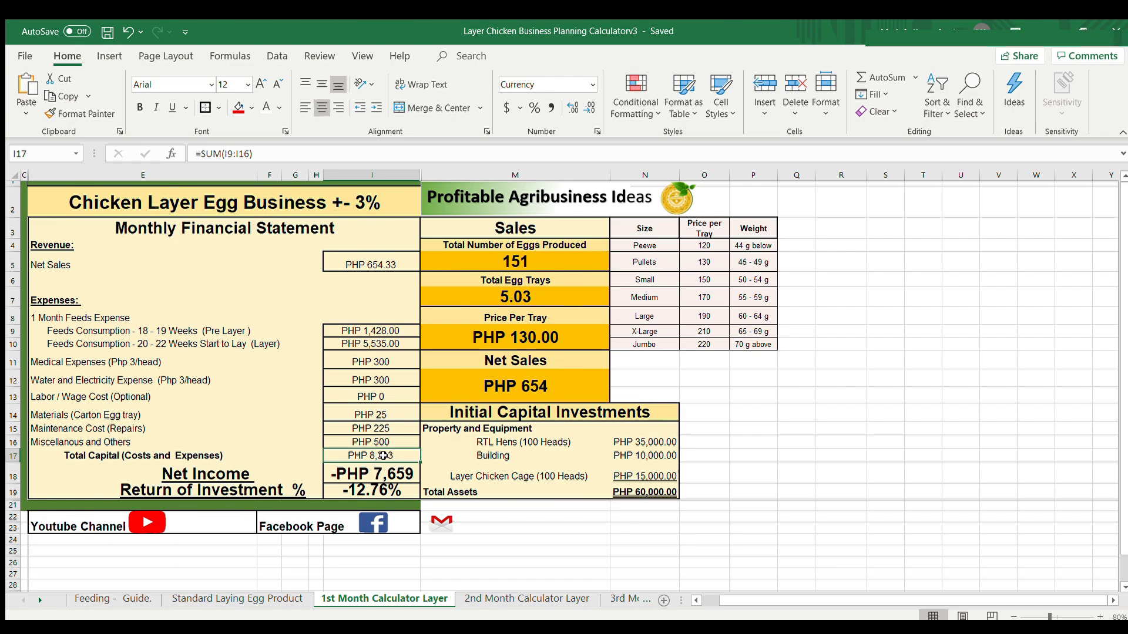
Check Weeks 20 to 22 on the Standard Laying Egg Product sheet against the feeding guide's March weeks, including days 29 to 31.
key(ctrl+Page_Up)
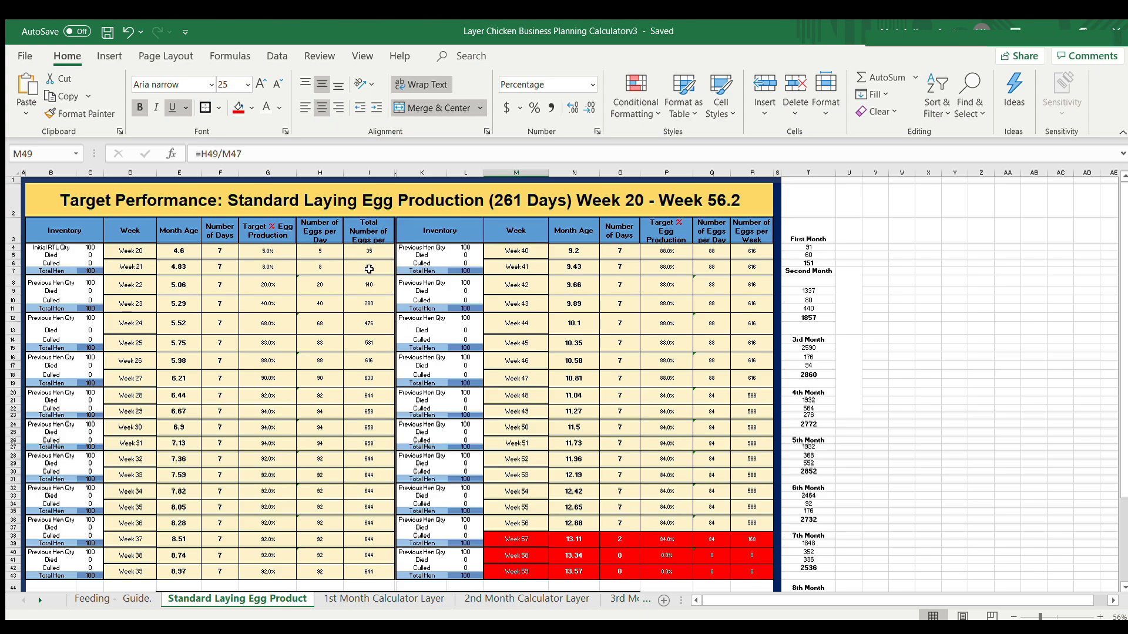
click(134, 254)
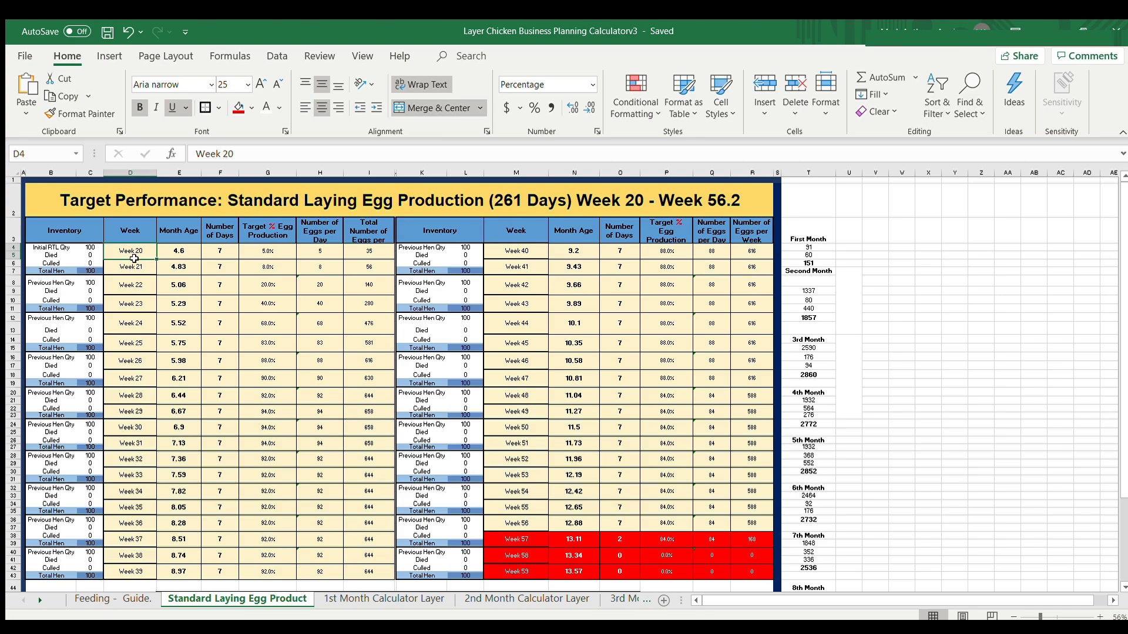
drag(134, 258, 130, 276)
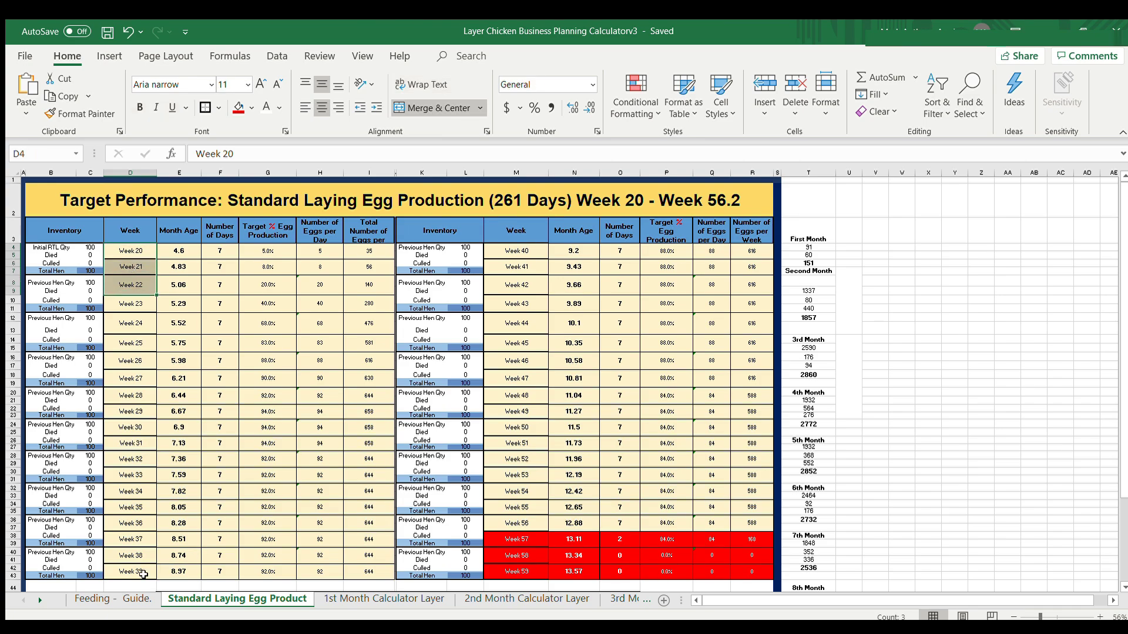
click(129, 597)
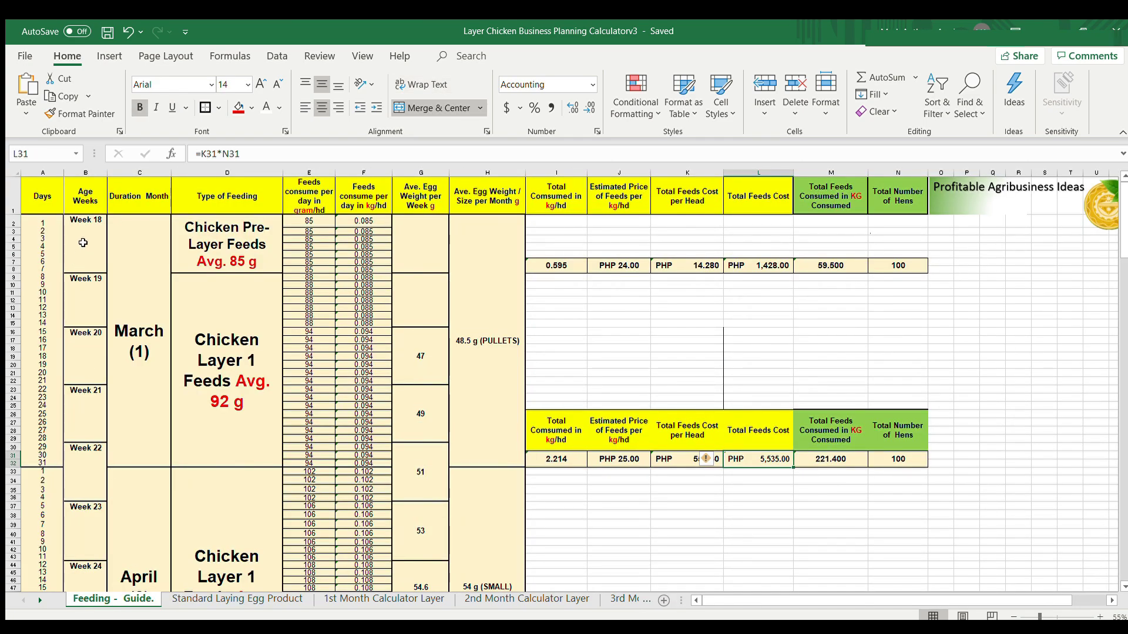
drag(91, 335, 45, 464)
click(46, 449)
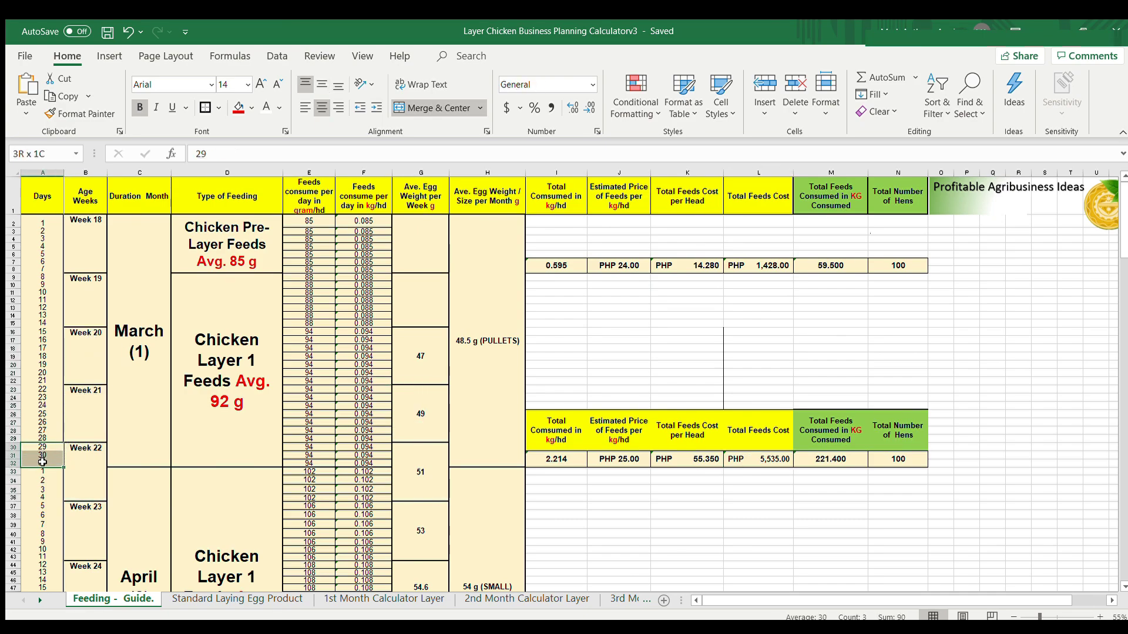
Examine the target egg production percentage for Week 20 and the total eggs for Weeks 20 and 21 on the Standard Laying Egg Product sheet.
click(210, 595)
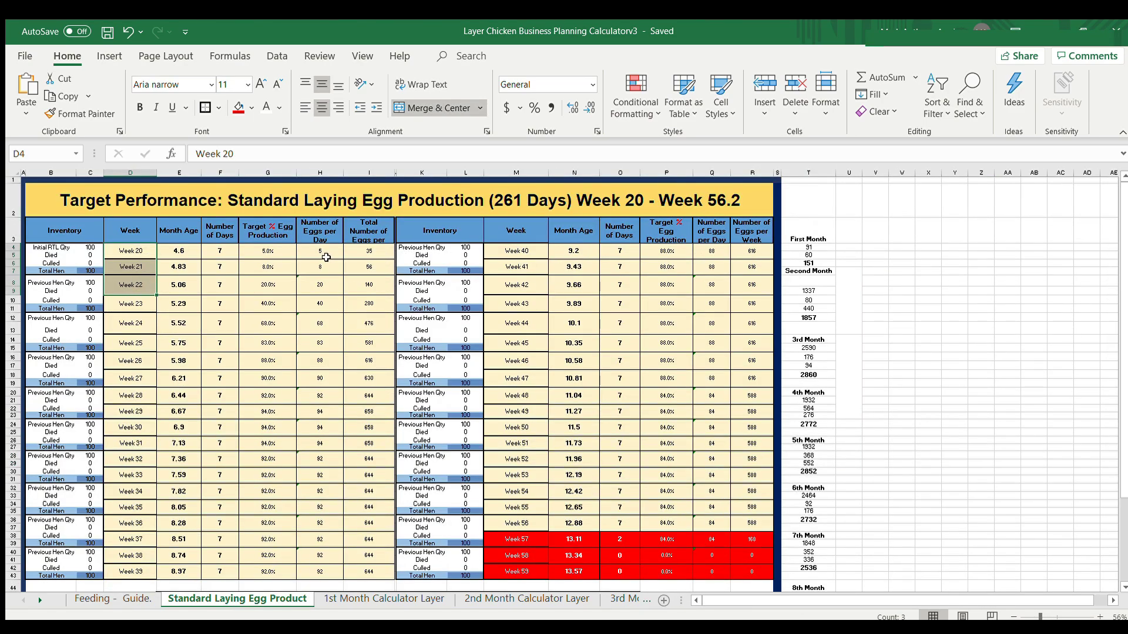
click(274, 255)
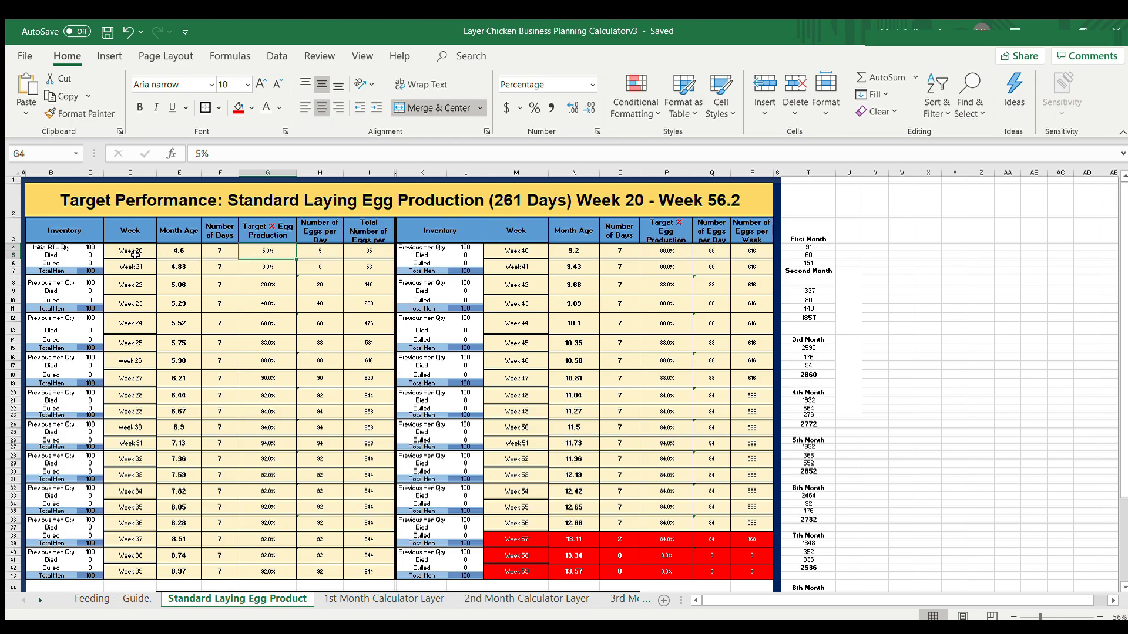
drag(139, 255, 374, 263)
click(373, 248)
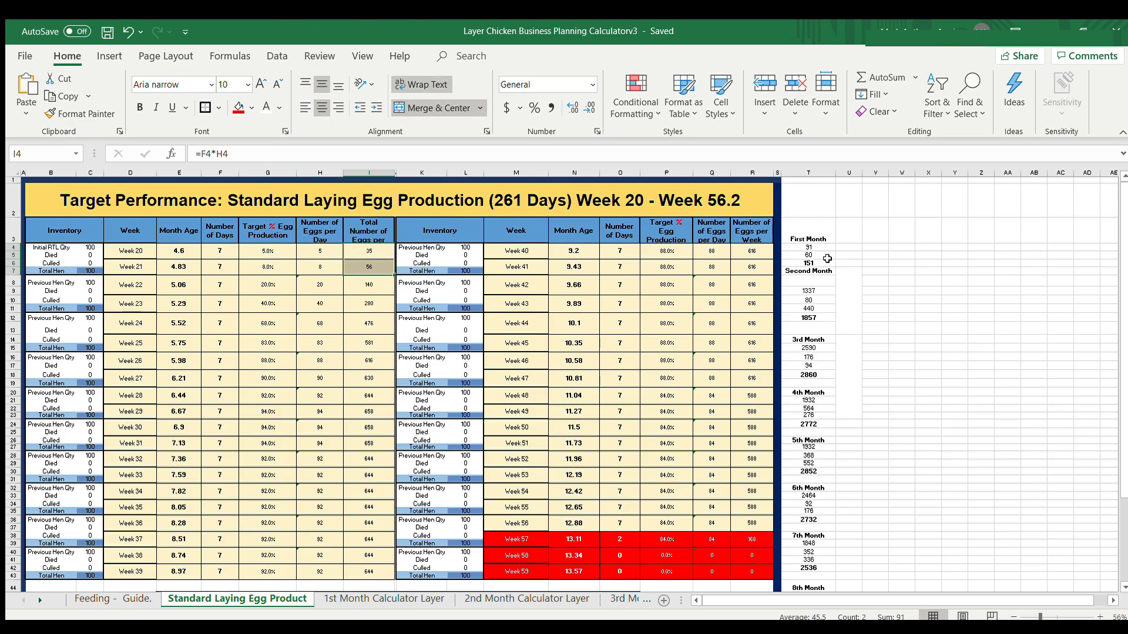
Check the two First Month egg subtotals against the Week 22 daily egg count and view their sum.
click(807, 246)
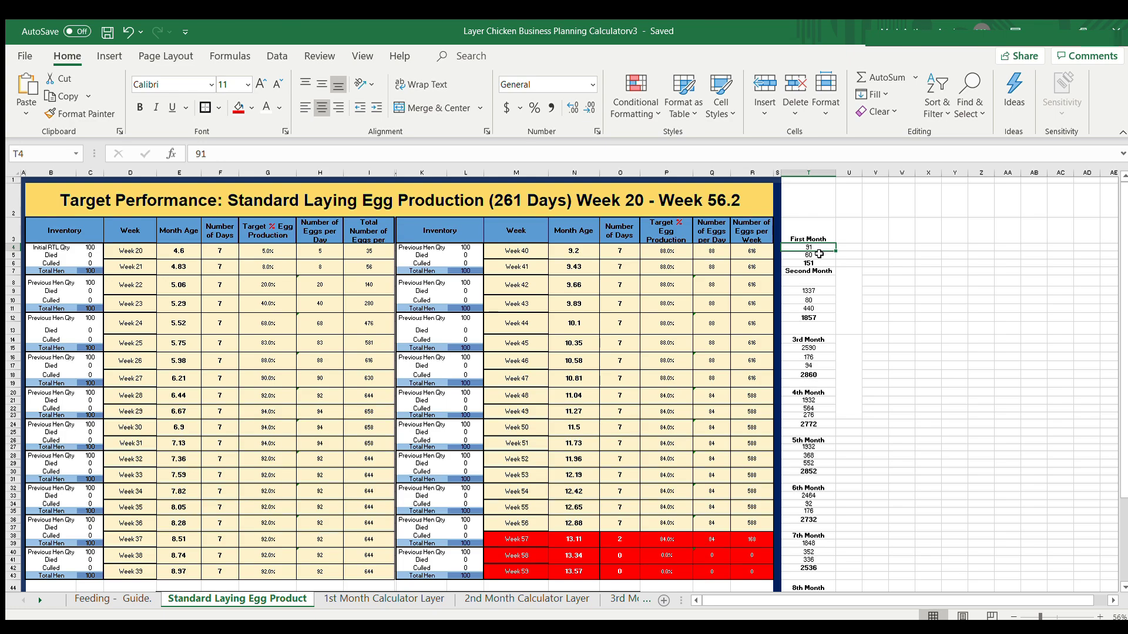
click(797, 256)
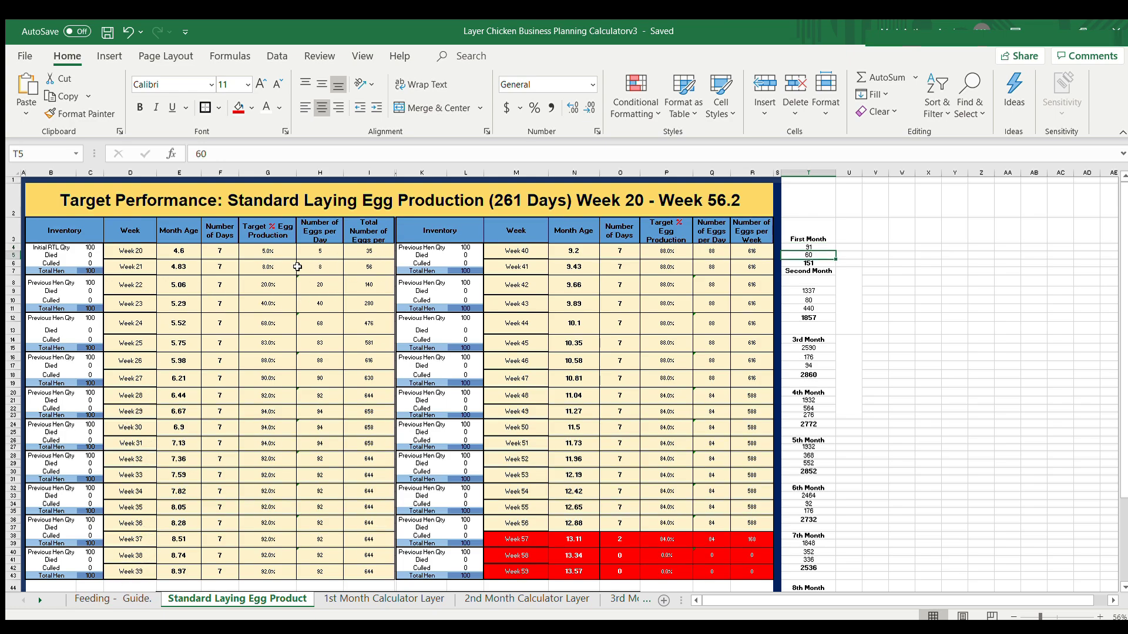
click(325, 285)
click(809, 255)
click(815, 245)
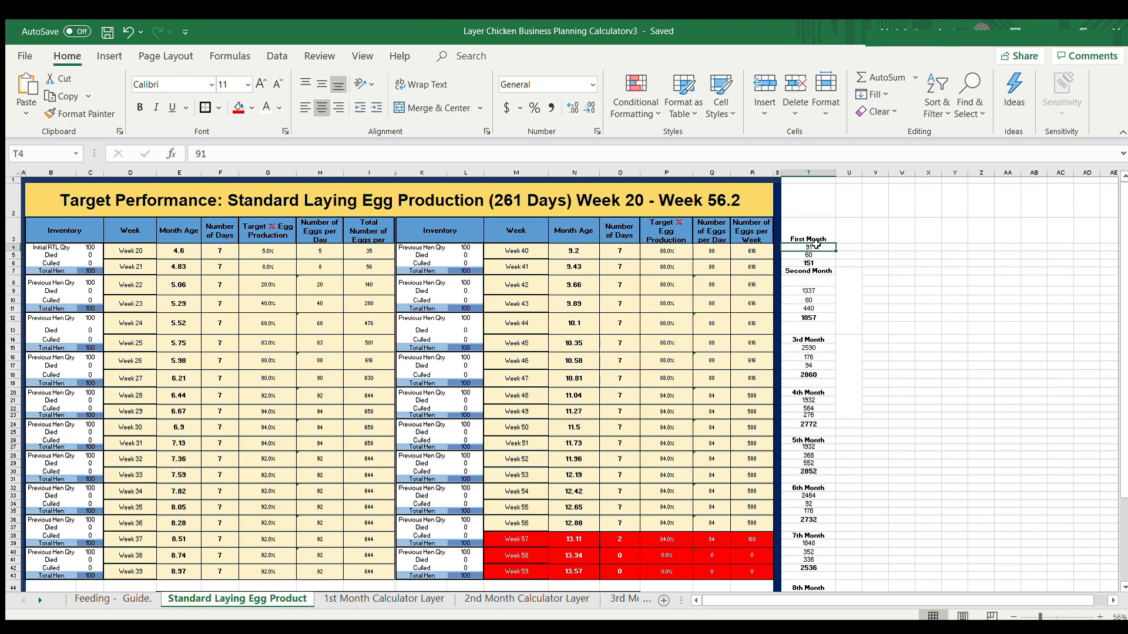
drag(814, 248, 815, 261)
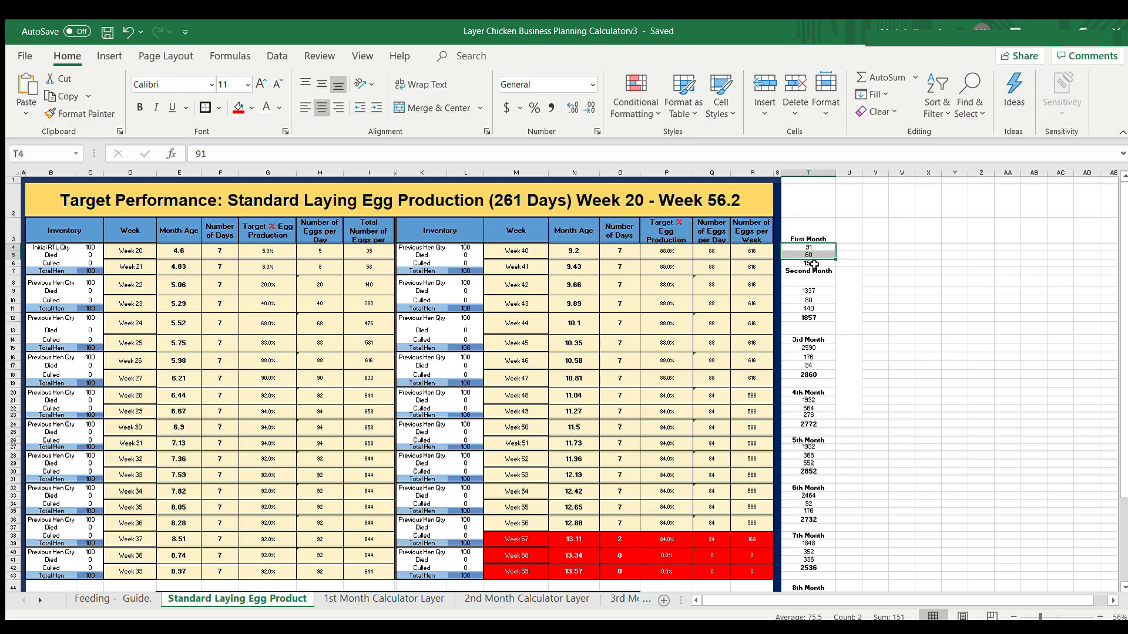
Trace the First Month egg sum into the 1st Month Calculator Layer sheet and examine the Total Egg Trays formula.
click(810, 263)
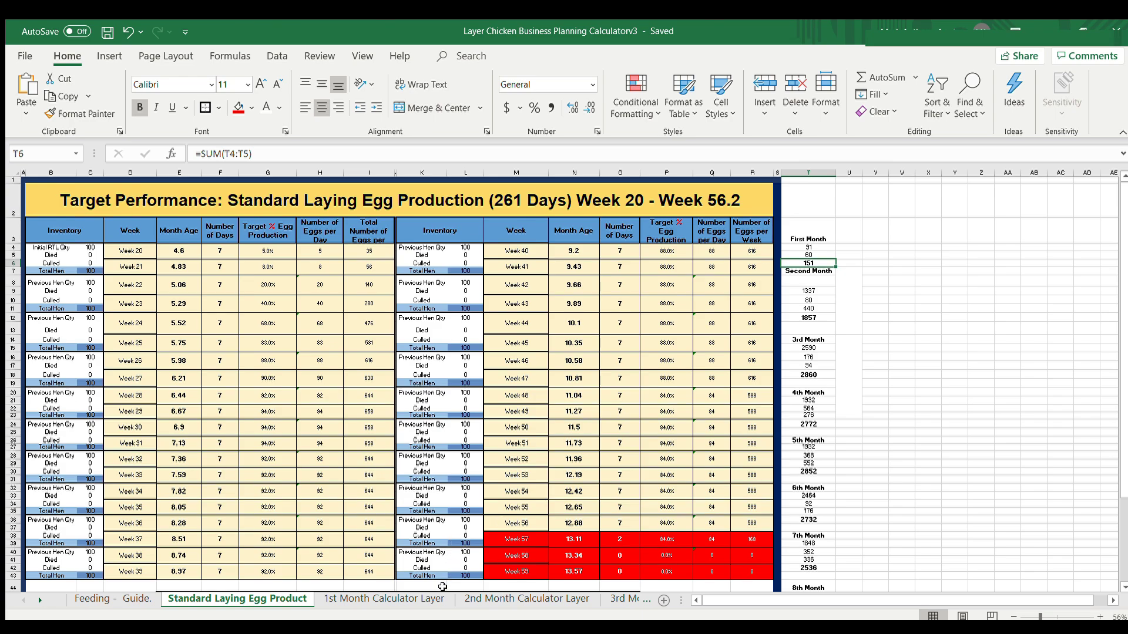
click(412, 599)
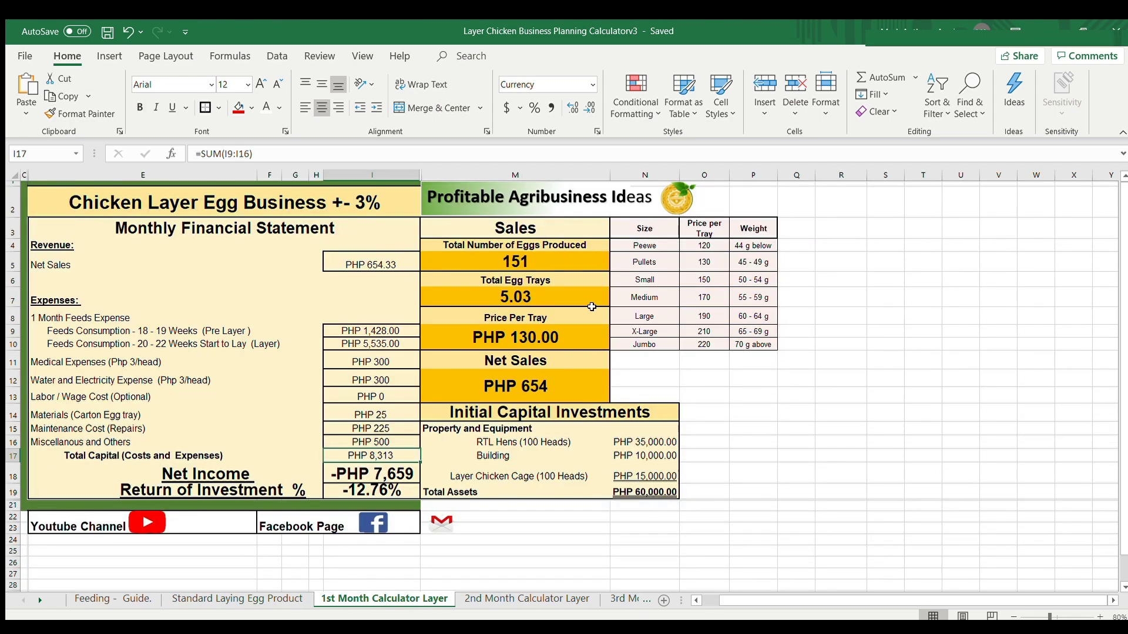
click(554, 253)
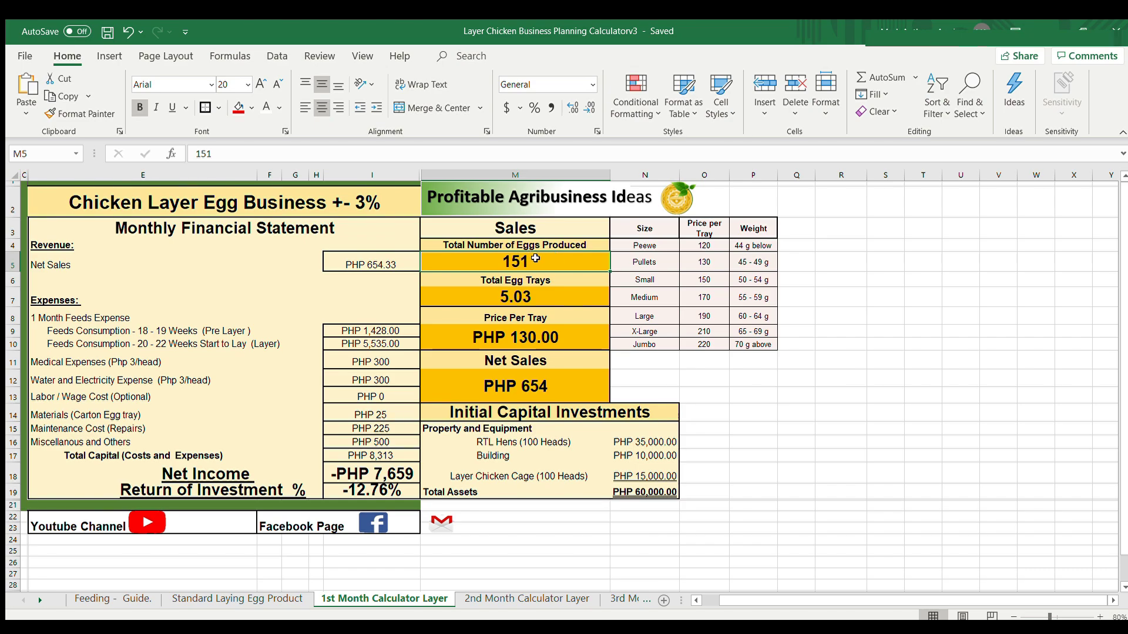
click(519, 299)
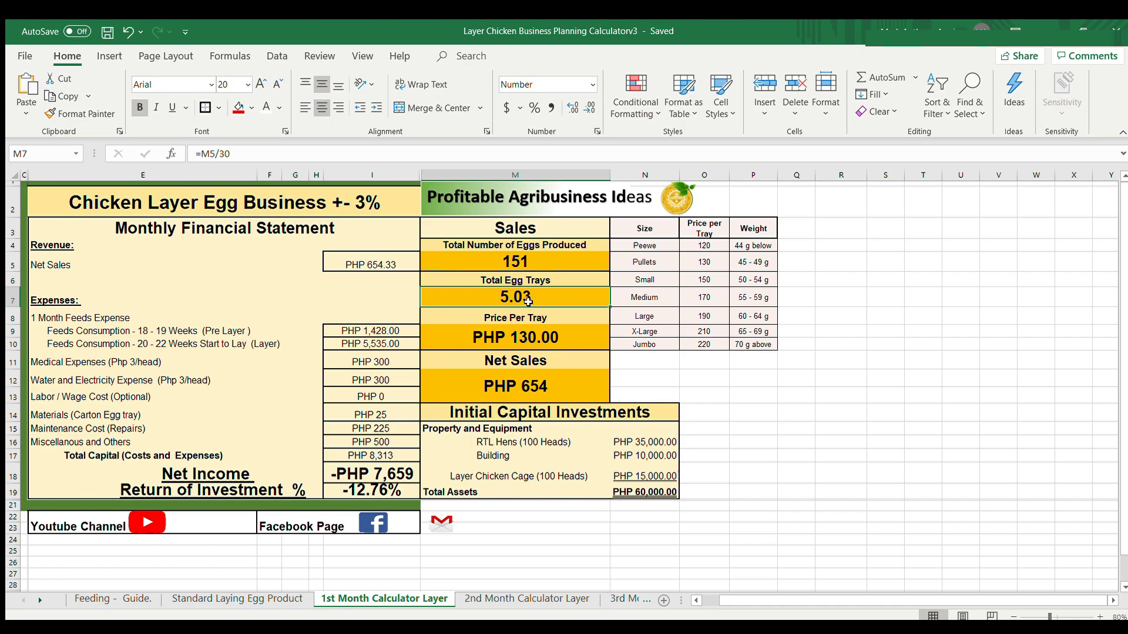
Compare the first month's Price Per Tray with the Peewe and Pullets prices in the egg size table.
click(542, 338)
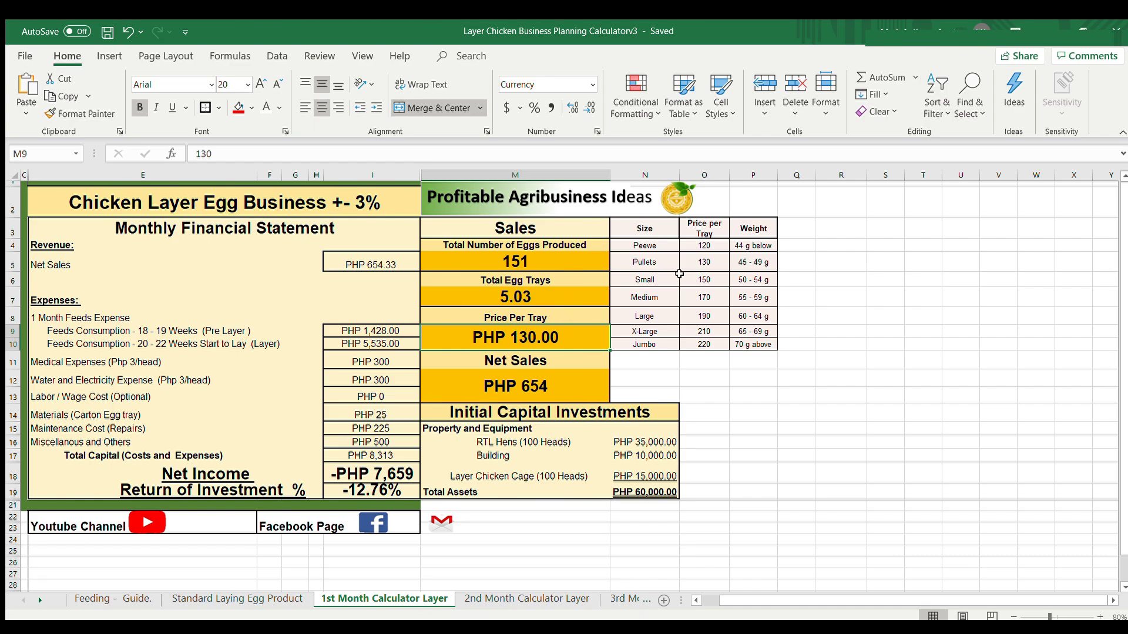
click(705, 244)
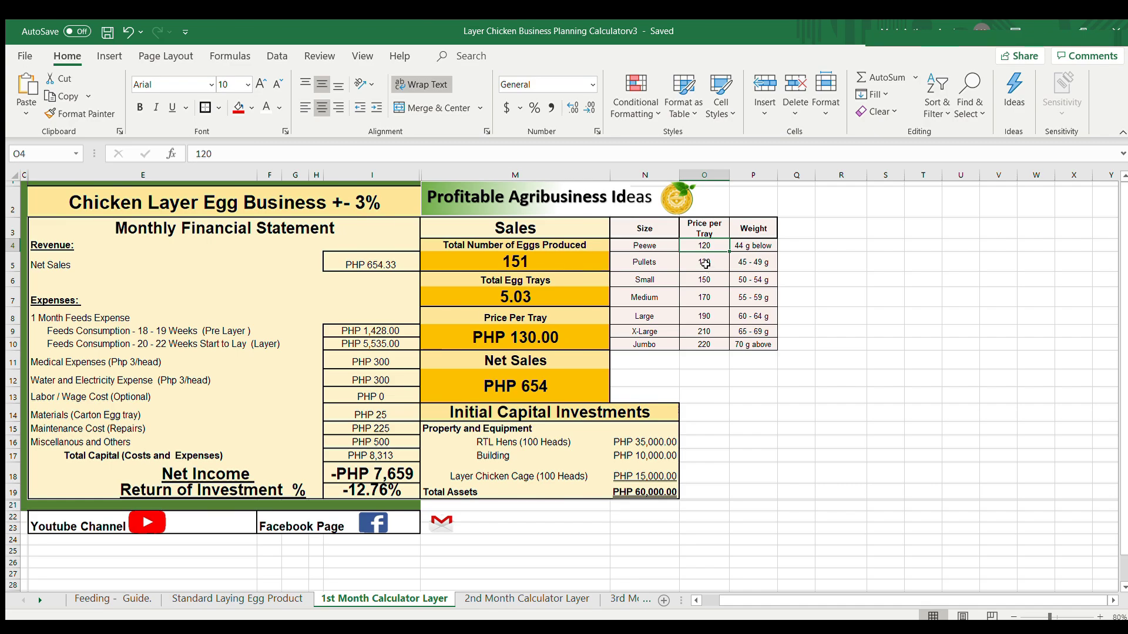
click(705, 264)
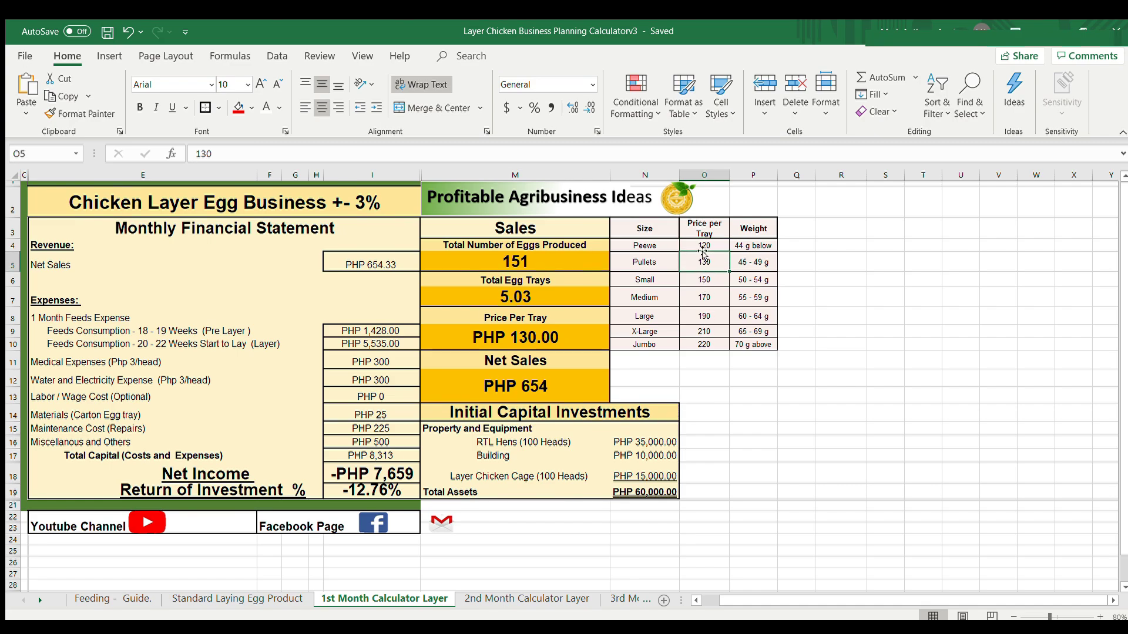
click(570, 343)
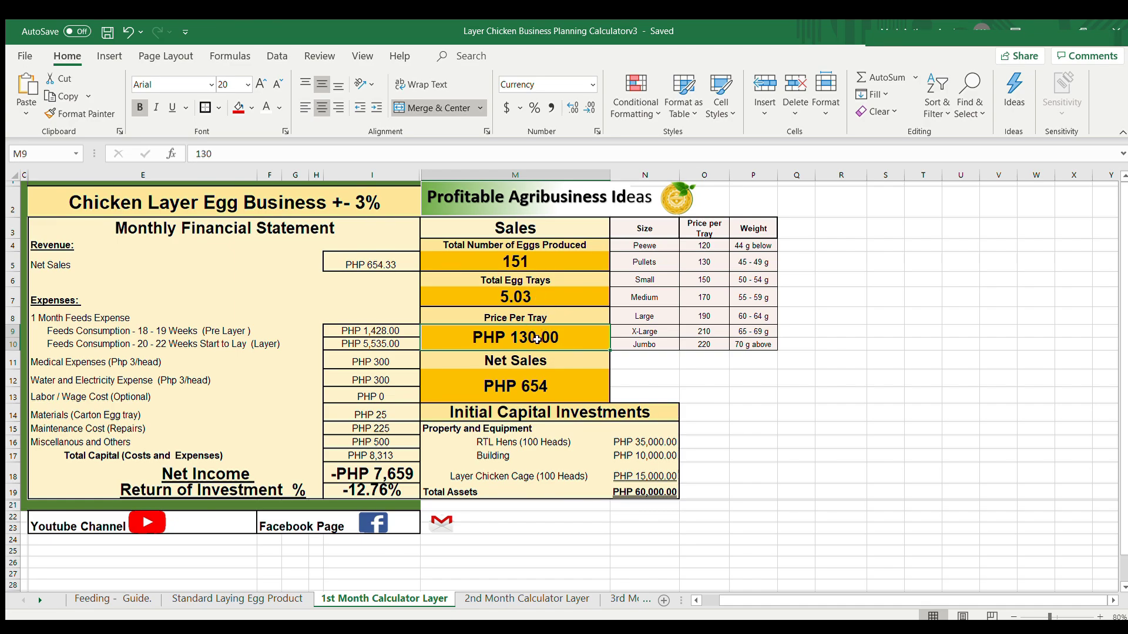
Examine how first-month Net Sales is derived from egg trays and price per tray, and its link in the Monthly Financial Statement.
click(531, 292)
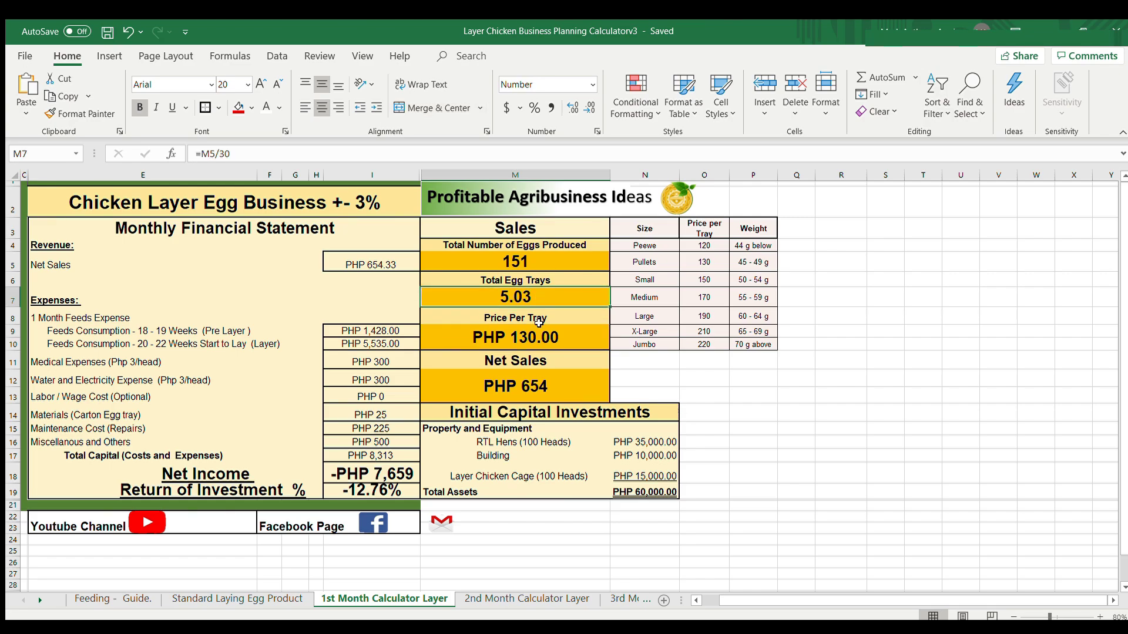
click(541, 339)
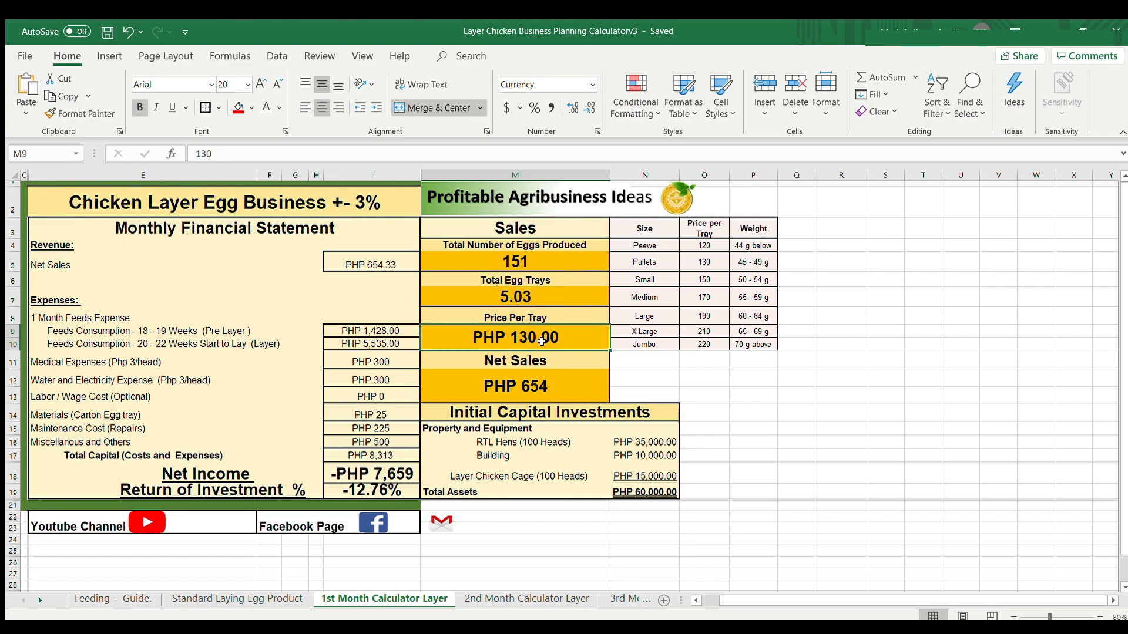
click(541, 386)
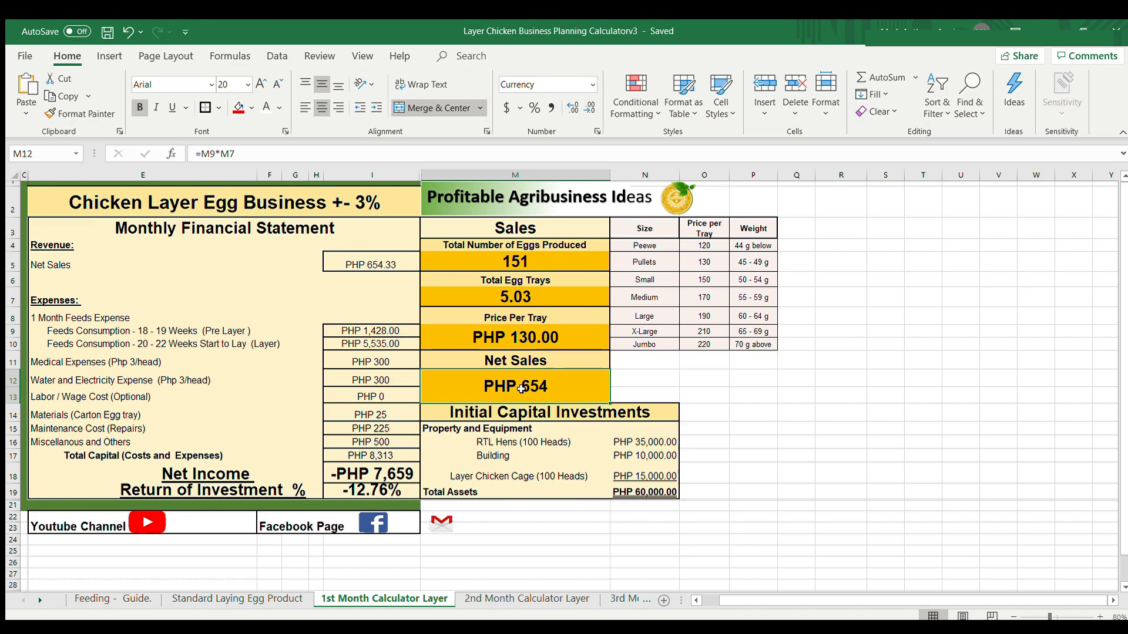
click(365, 264)
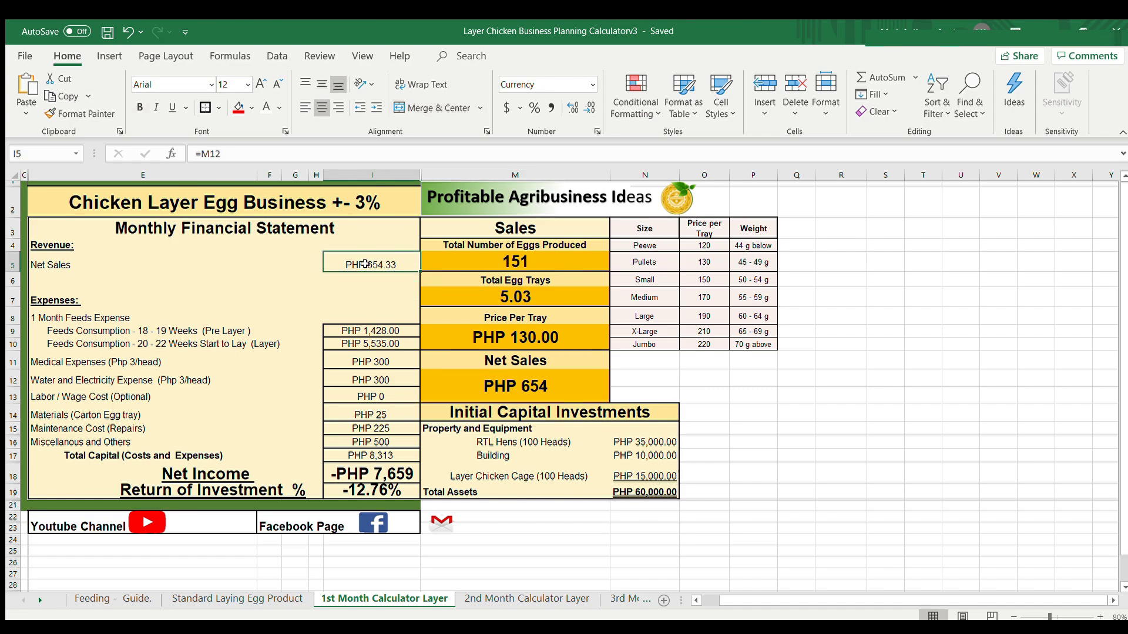
Examine how the first month's Net Income and Return of Investment are calculated from total capital and total assets.
click(383, 458)
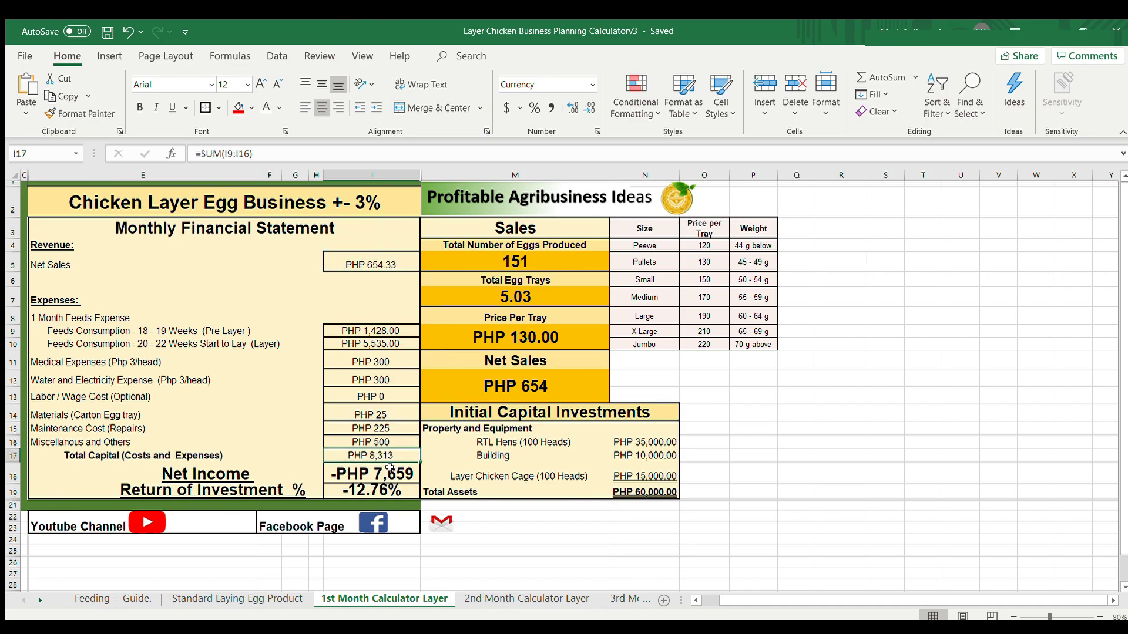
click(392, 470)
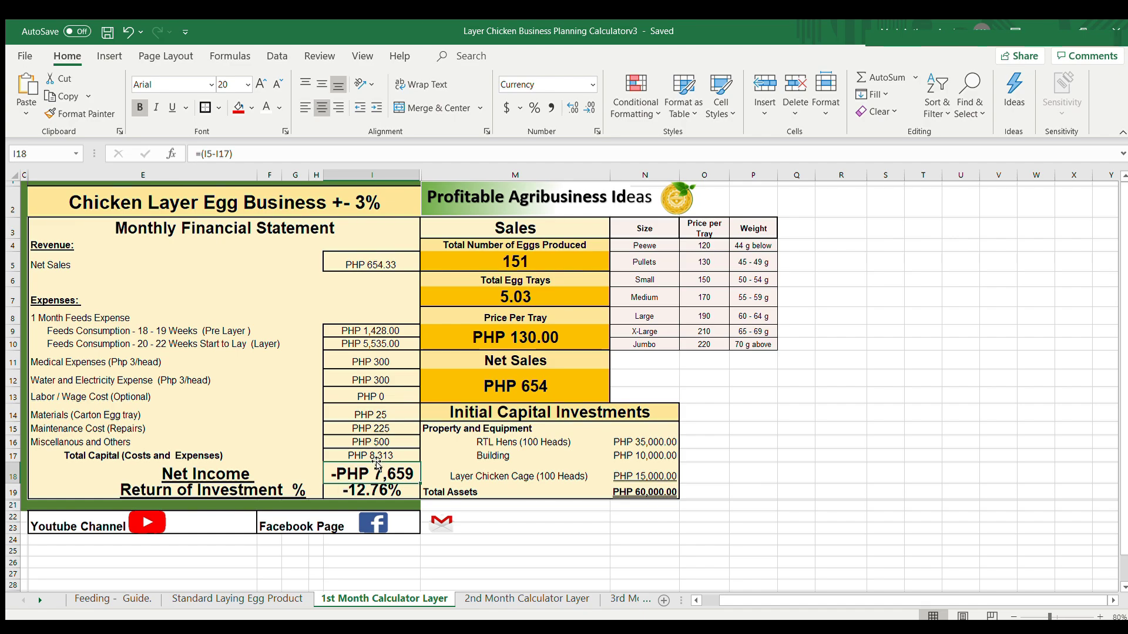
click(381, 495)
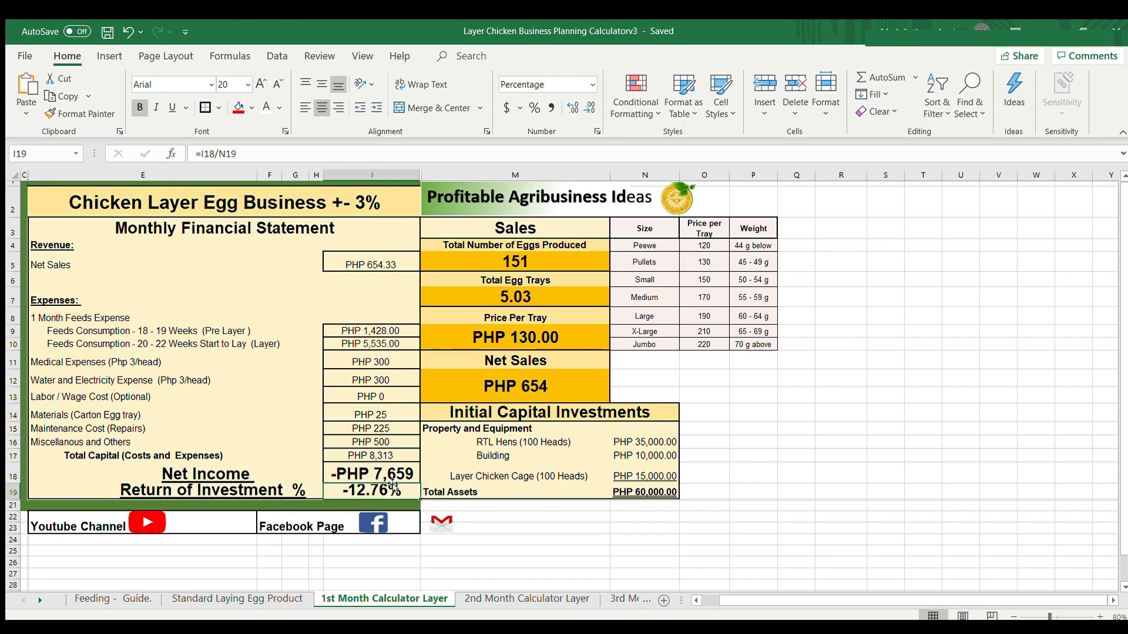
click(392, 473)
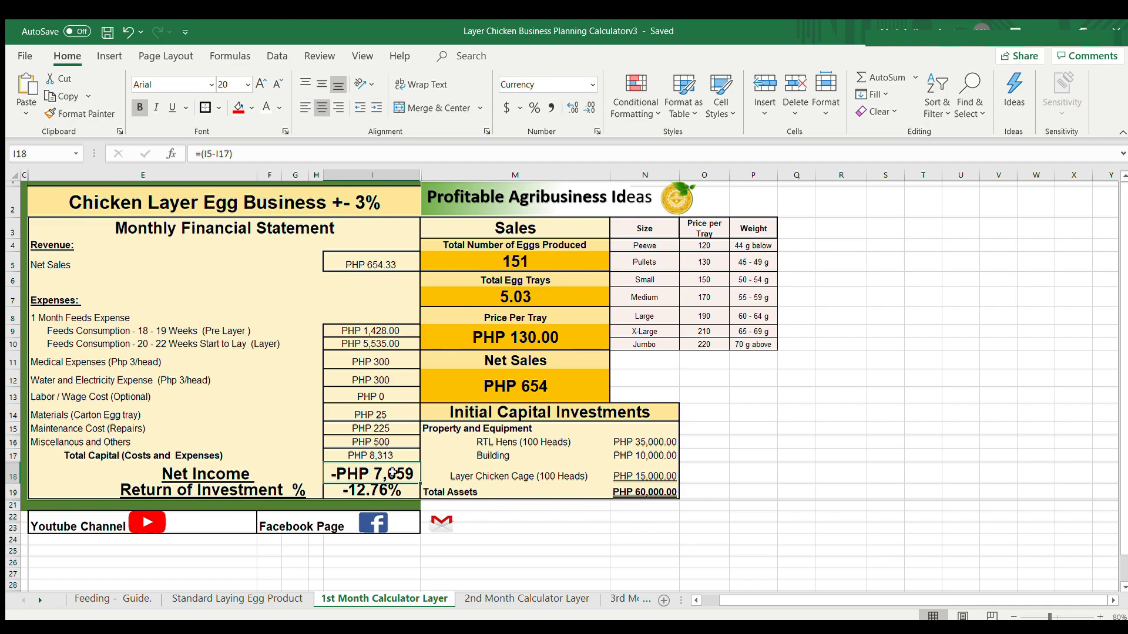
click(645, 491)
click(382, 486)
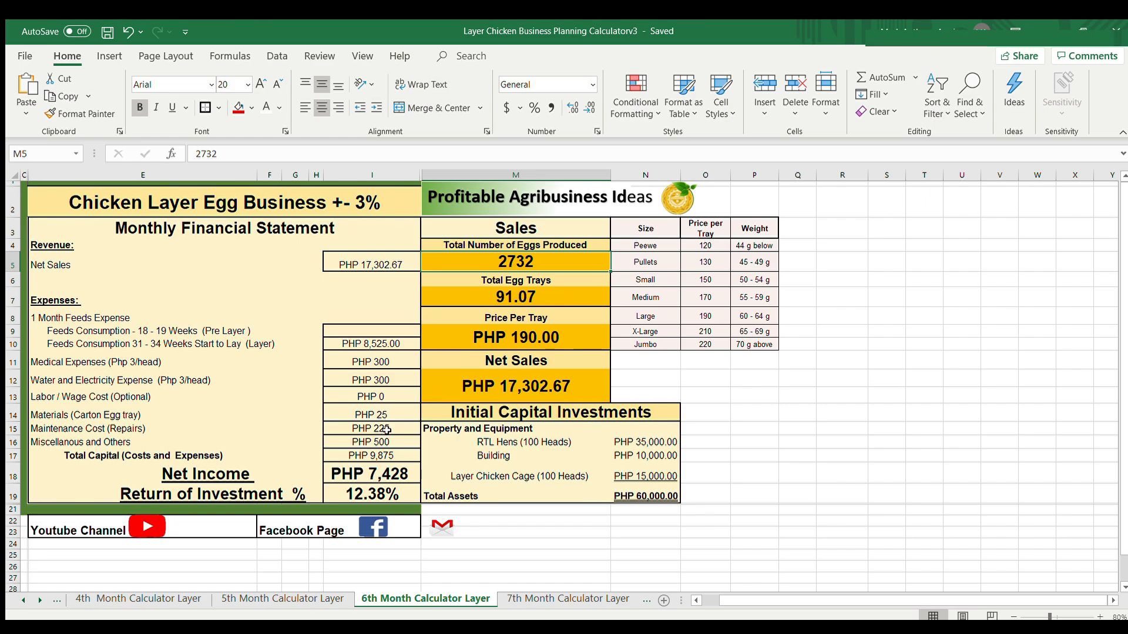
Review the Return of Investment and Net Income formulas on the 6th Month Calculator Layer sheet.
click(379, 493)
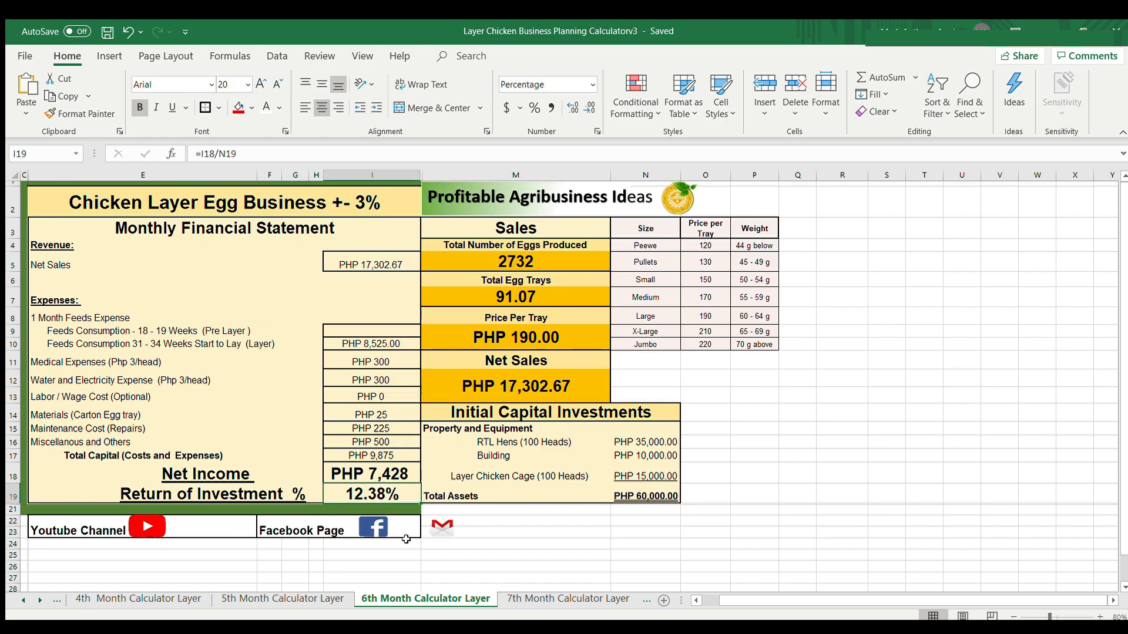
click(362, 477)
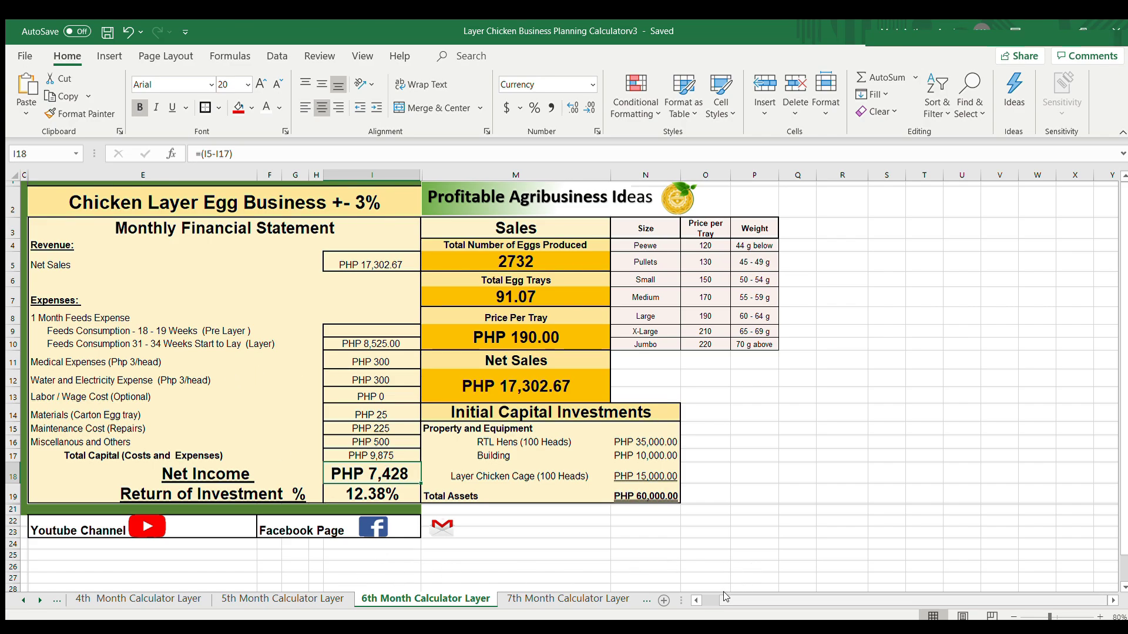
Check the August (6) block of the feeding guide, covering Weeks 40 to 44 and days 30 to 31.
click(14, 601)
click(14, 600)
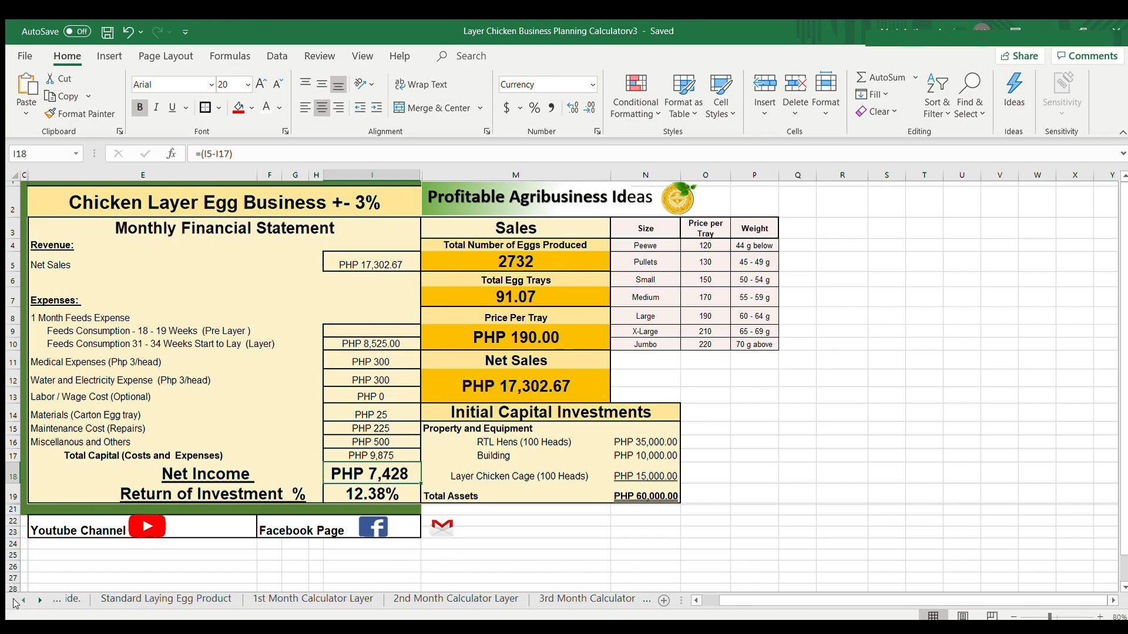
click(14, 600)
click(110, 599)
scroll(112, 521, down, 10)
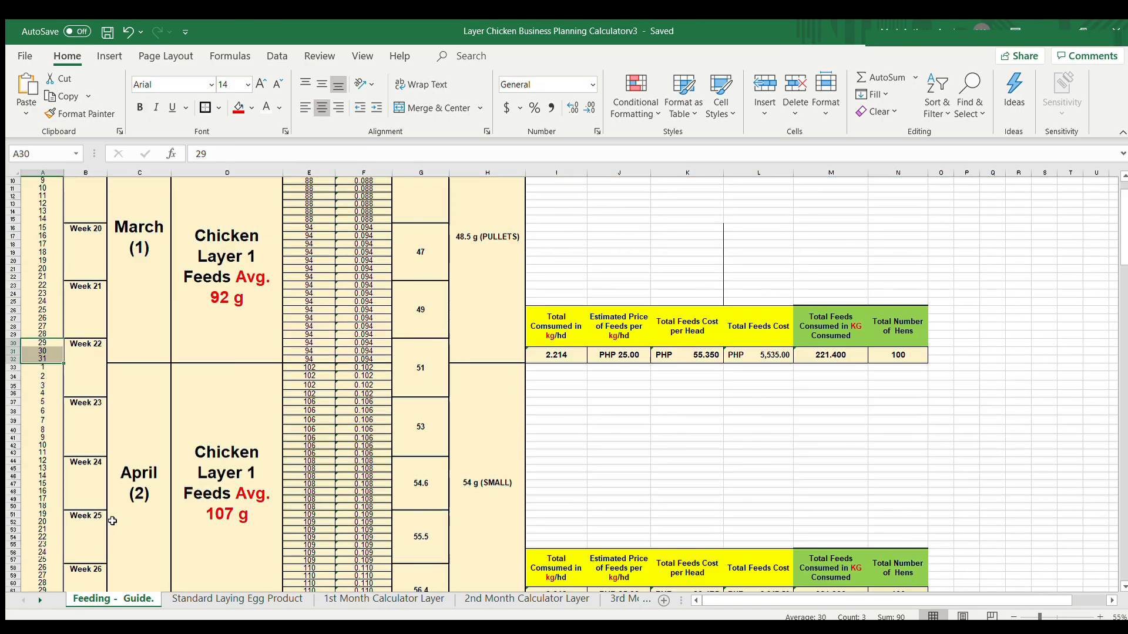
scroll(112, 521, down, 20)
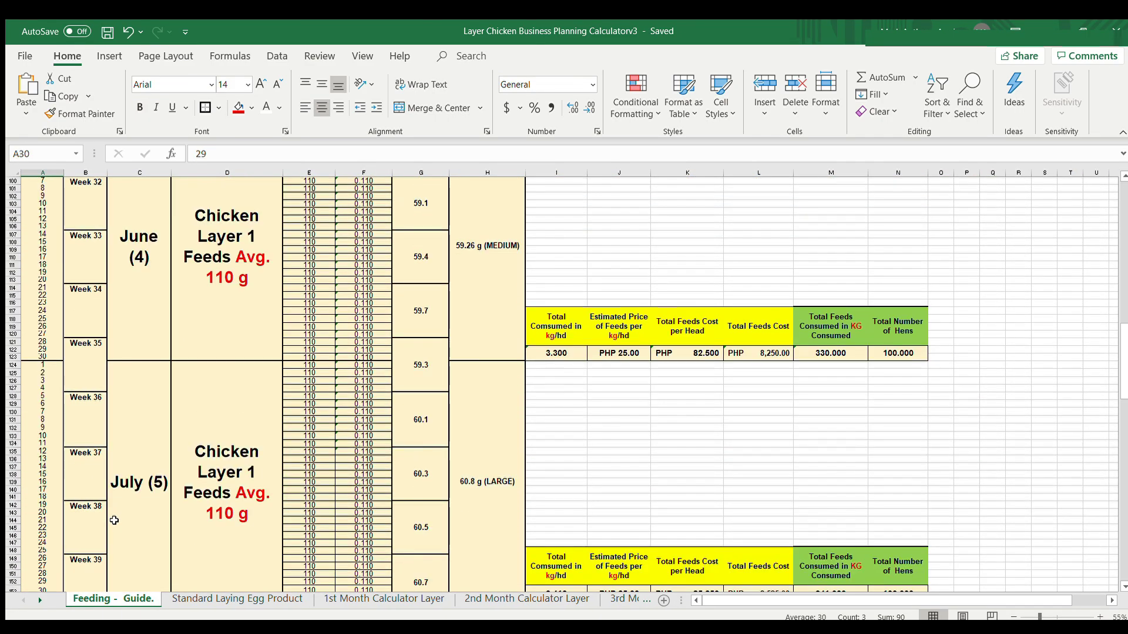
scroll(114, 521, down, 11)
click(111, 322)
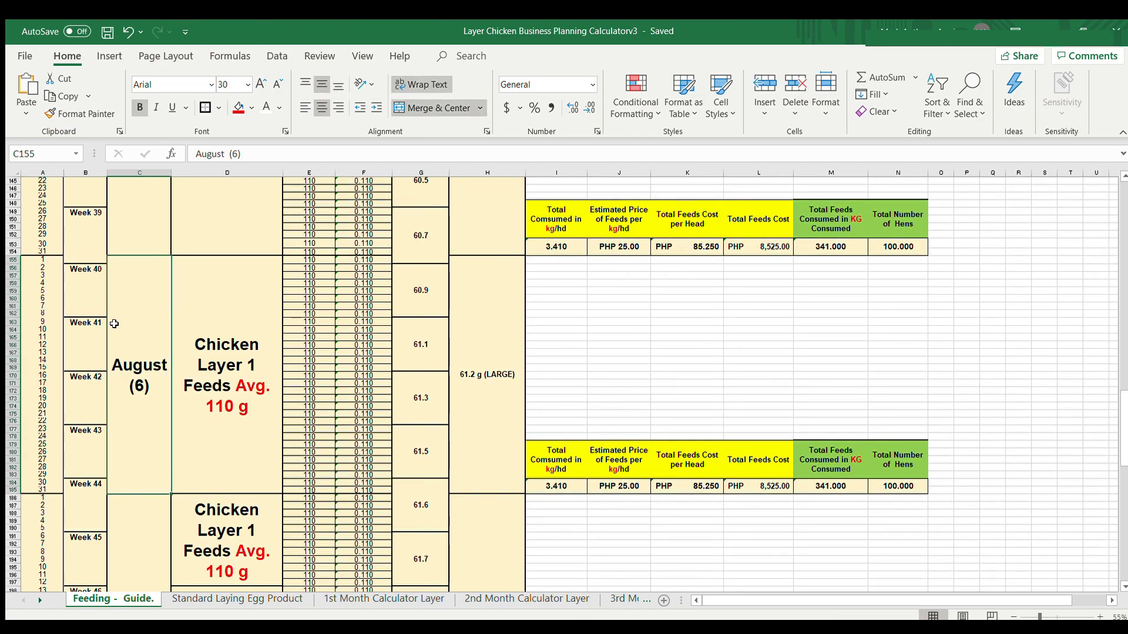
drag(85, 268, 47, 489)
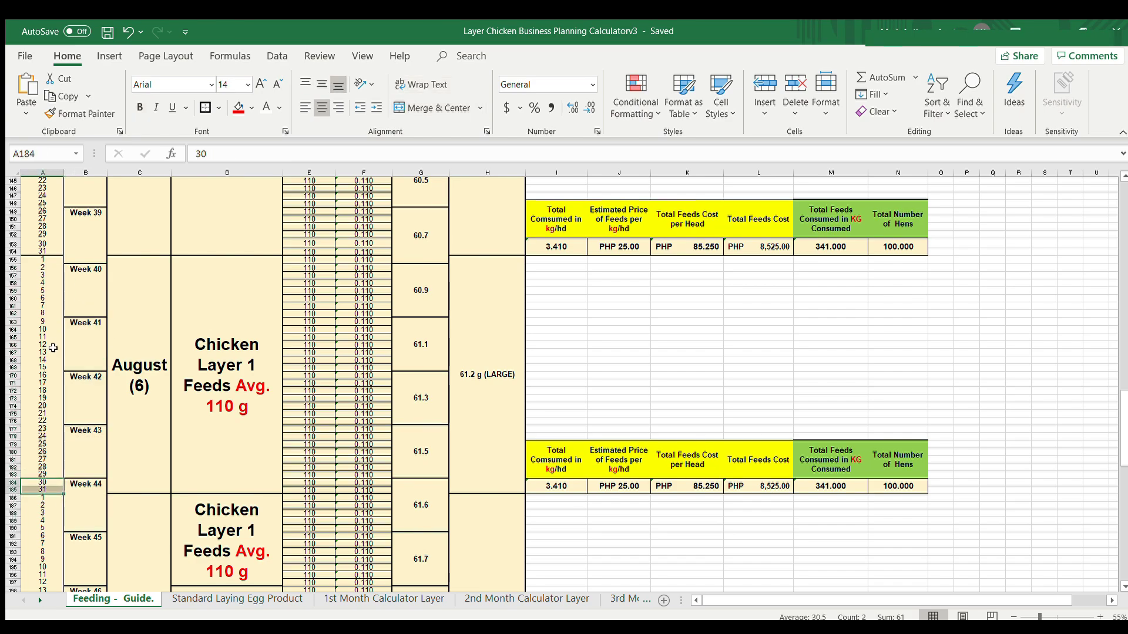
scroll(153, 387, up, 6)
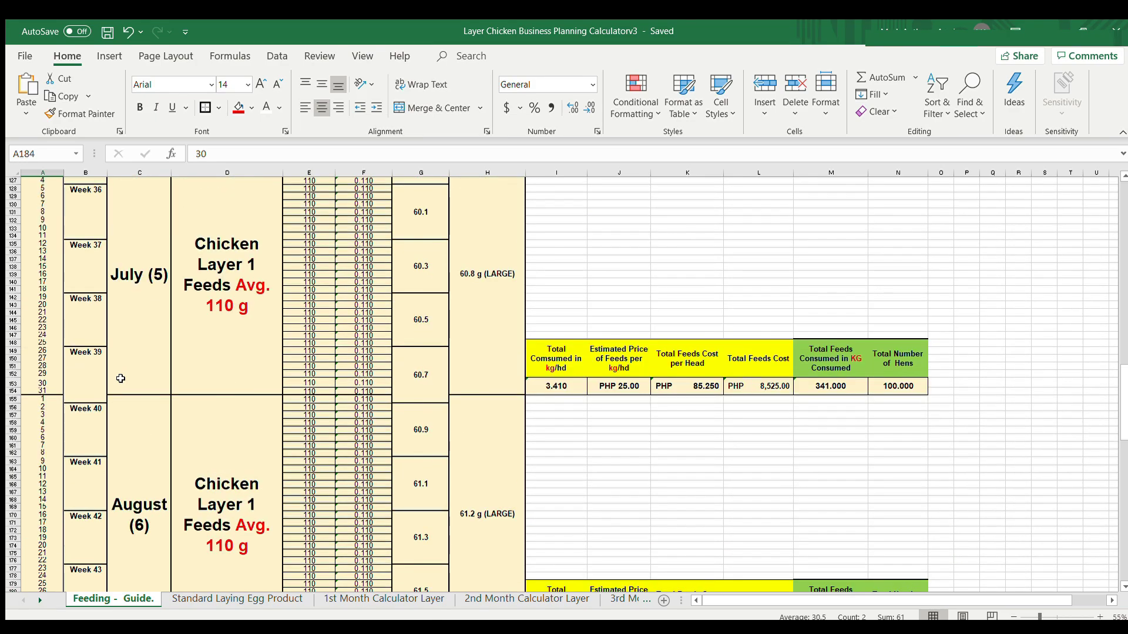
Review the 6th Month egg subtotals and their sum formula on the Standard Laying Egg Product sheet.
click(238, 598)
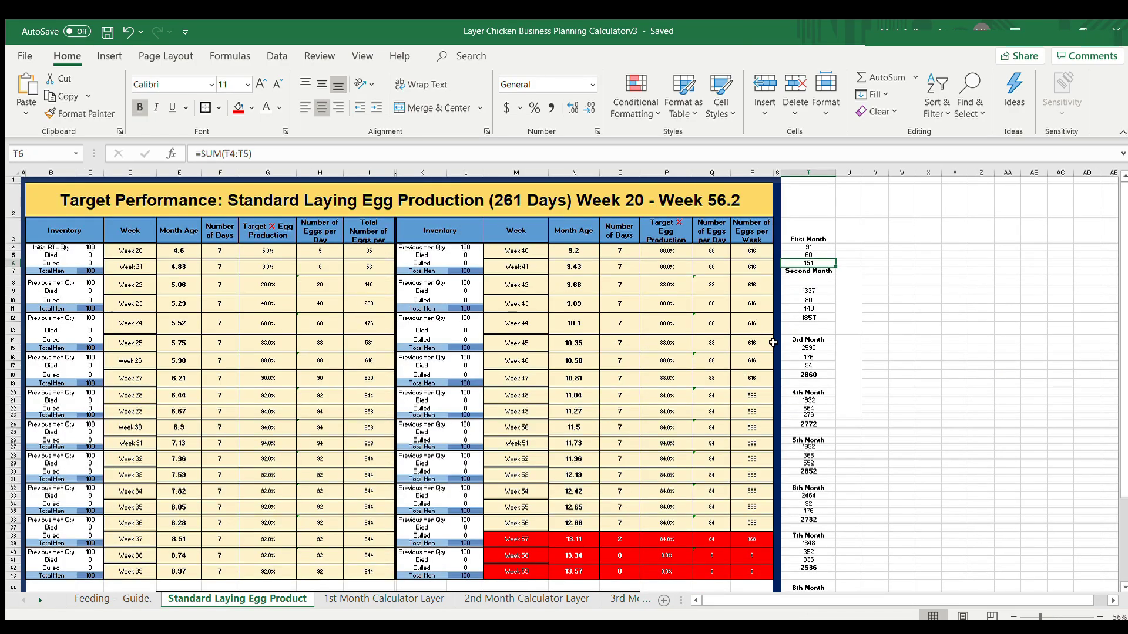
scroll(809, 354, up, 3)
scroll(808, 346, down, 5)
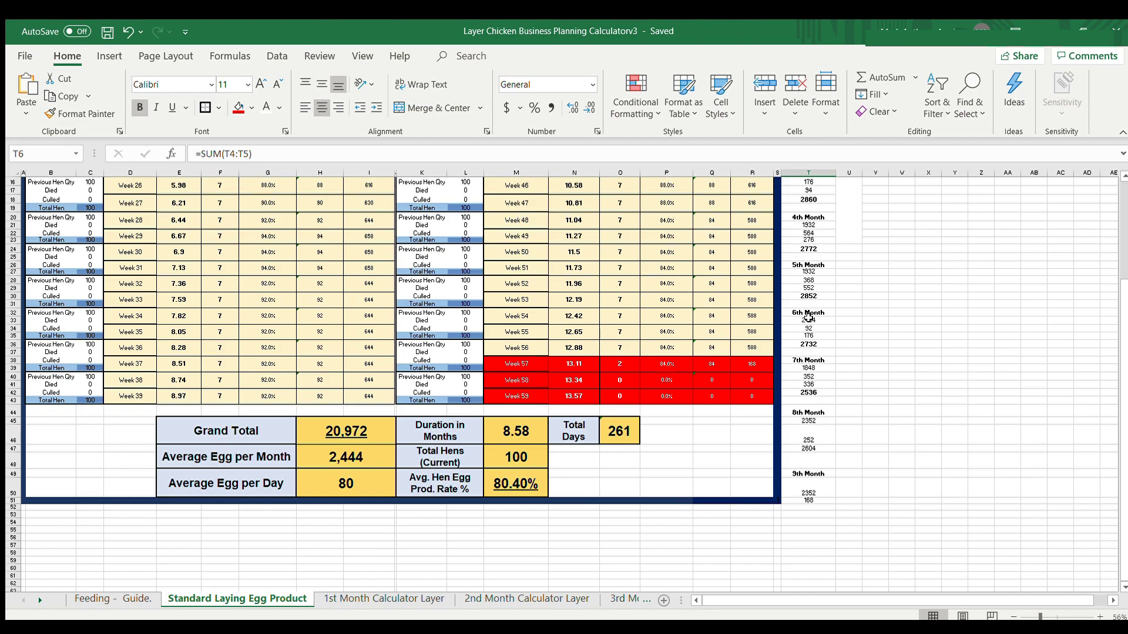
drag(808, 318, 810, 348)
click(810, 336)
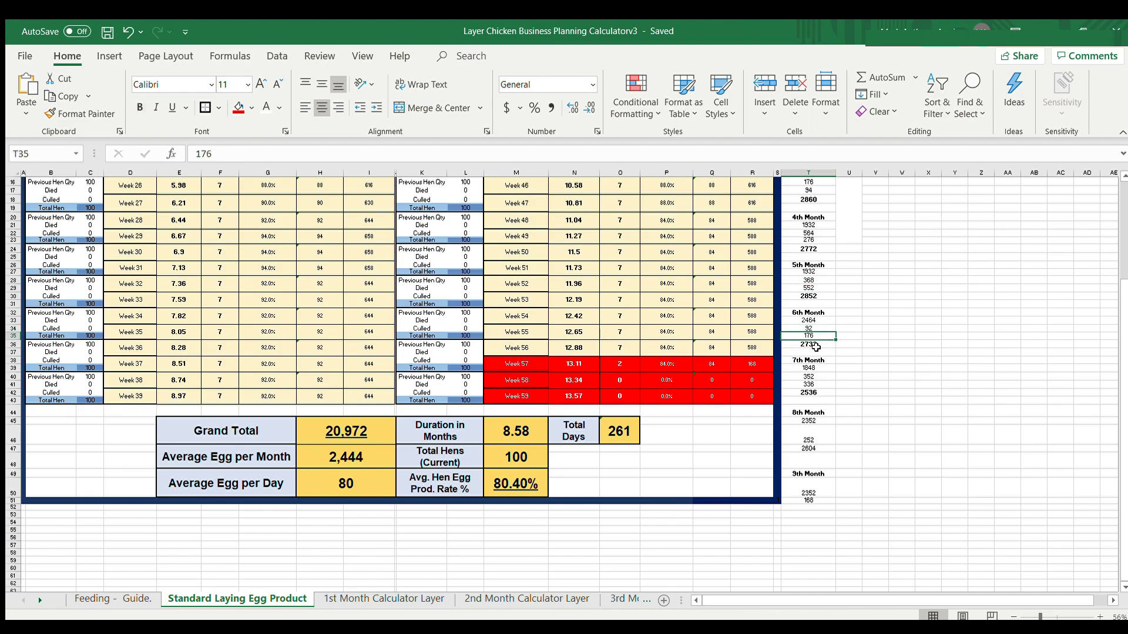
click(812, 346)
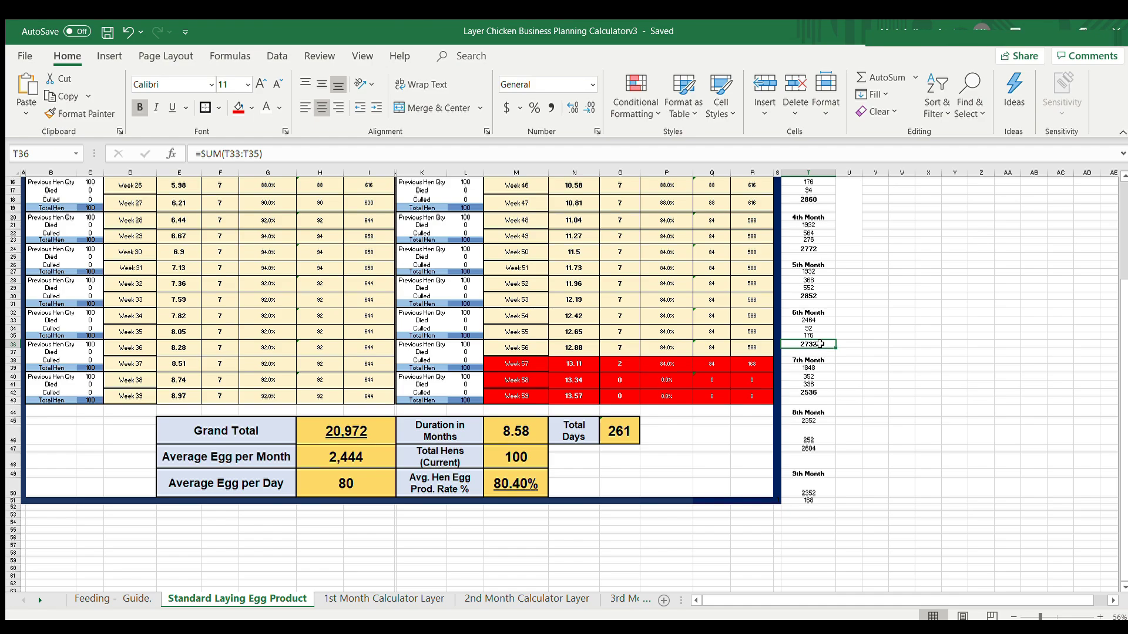
Examine the Week 40 to Week 43 production figures, from month age to number of eggs per day.
scroll(820, 344, up, 3)
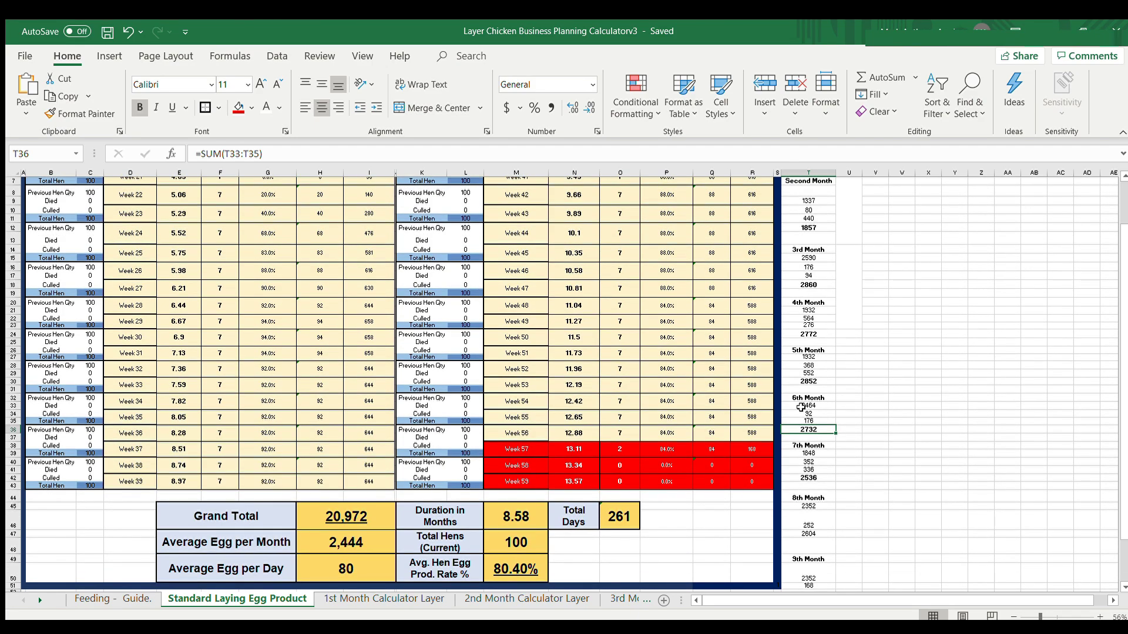
scroll(800, 407, up, 2)
scroll(105, 351, down, 1)
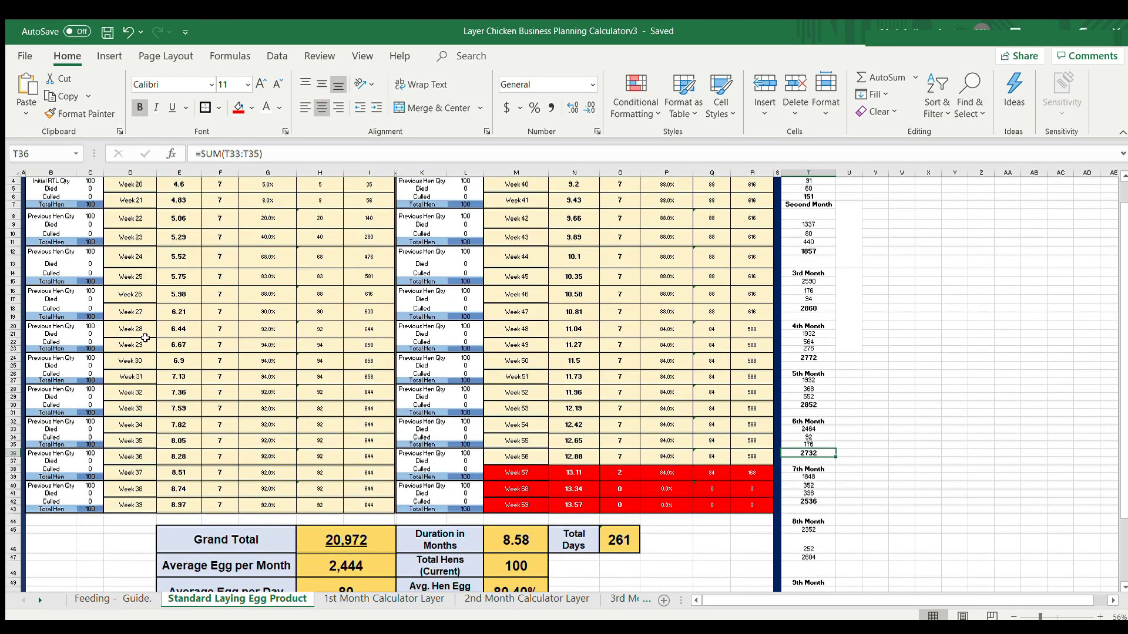
scroll(502, 316, up, 1)
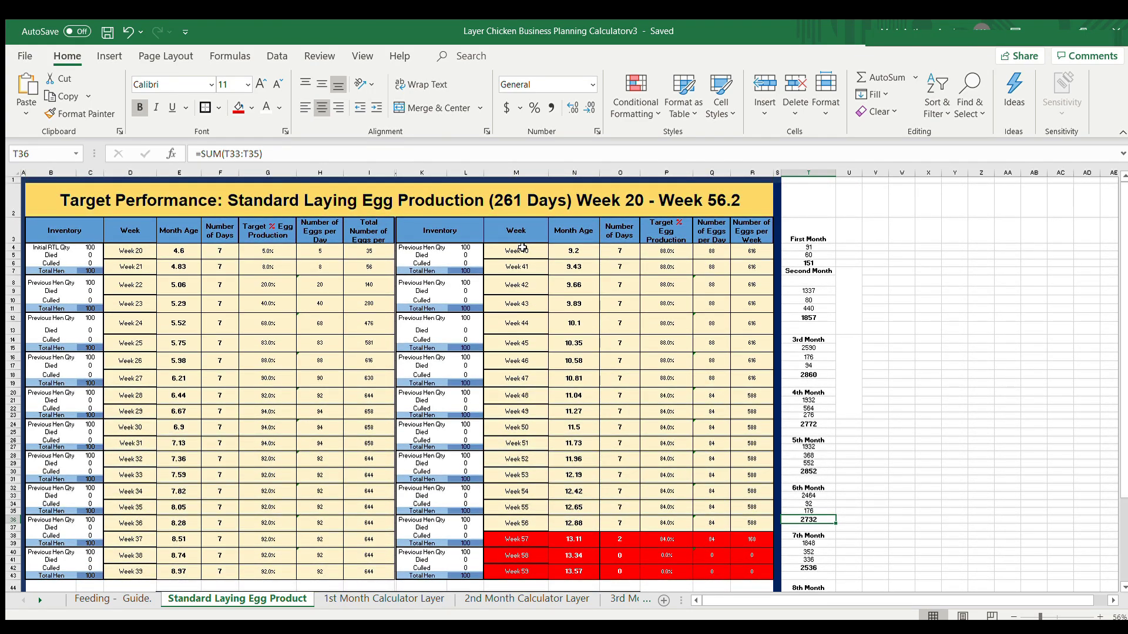
drag(522, 248, 717, 298)
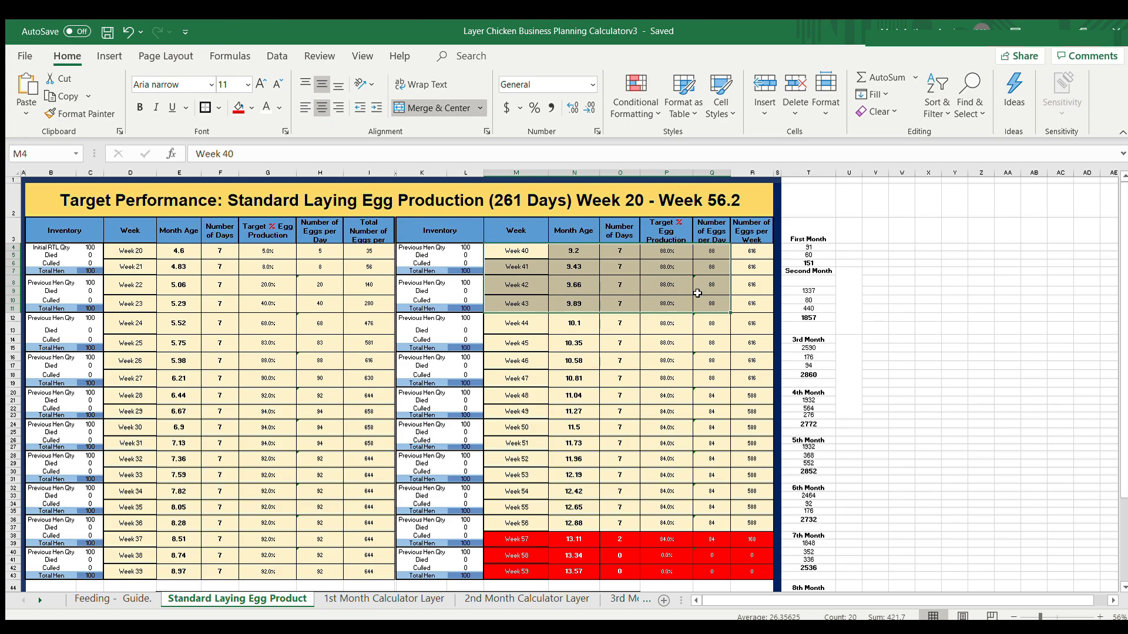
Review the Sales block on the 6th Month Calculator Layer sheet, from total eggs produced and egg trays to price per tray and net sales.
scroll(697, 293, down, 2)
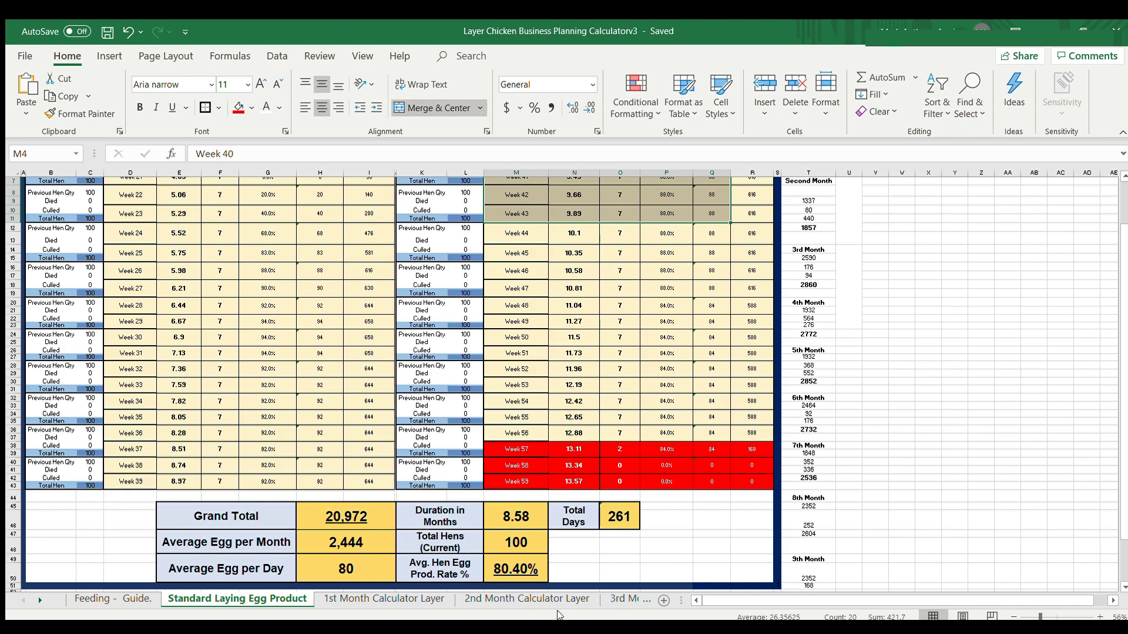
click(590, 600)
click(590, 599)
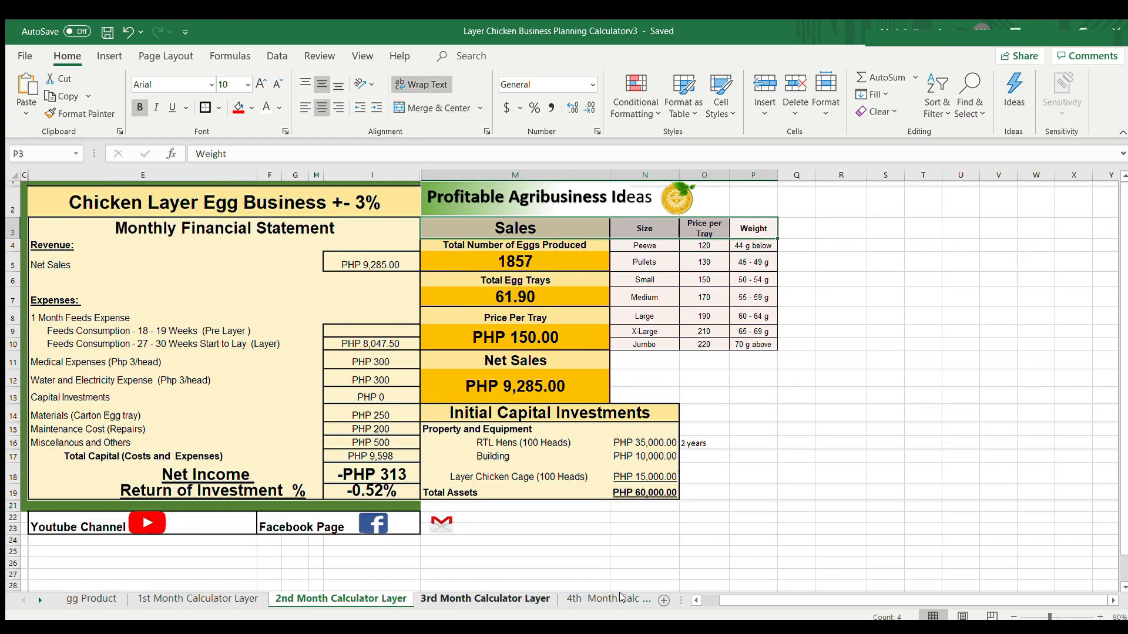
click(590, 599)
click(589, 599)
click(590, 600)
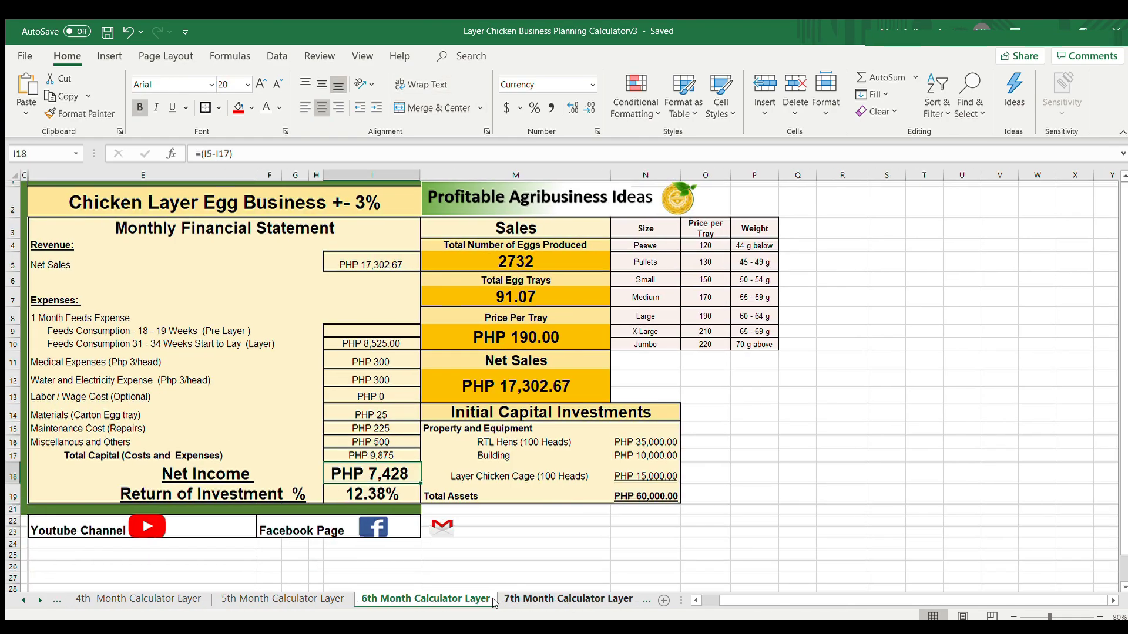
click(526, 262)
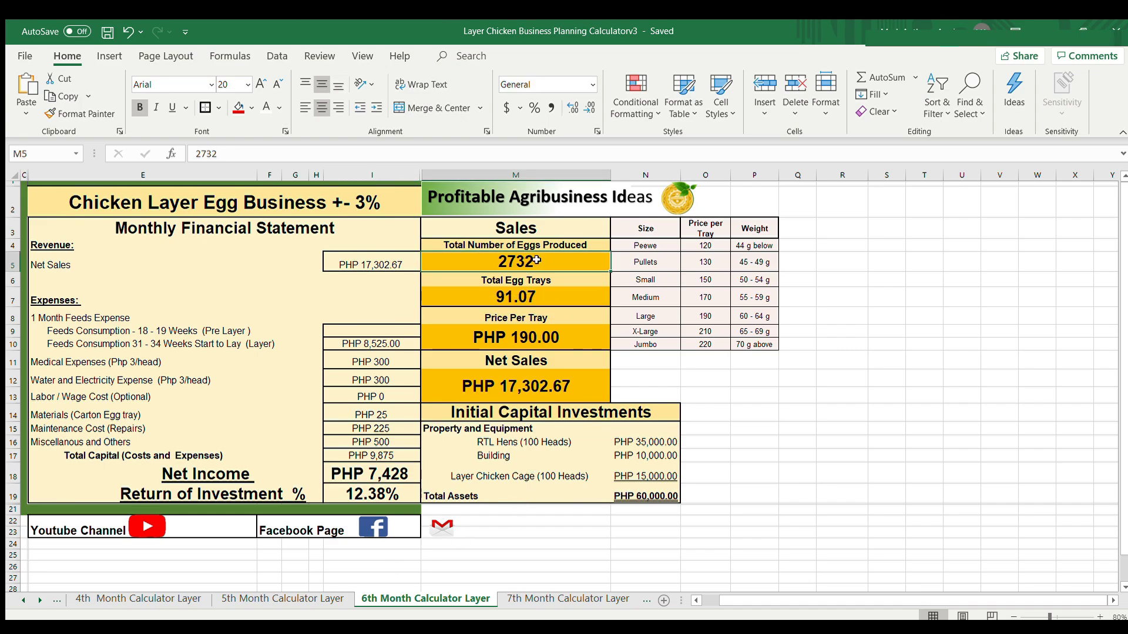
click(509, 301)
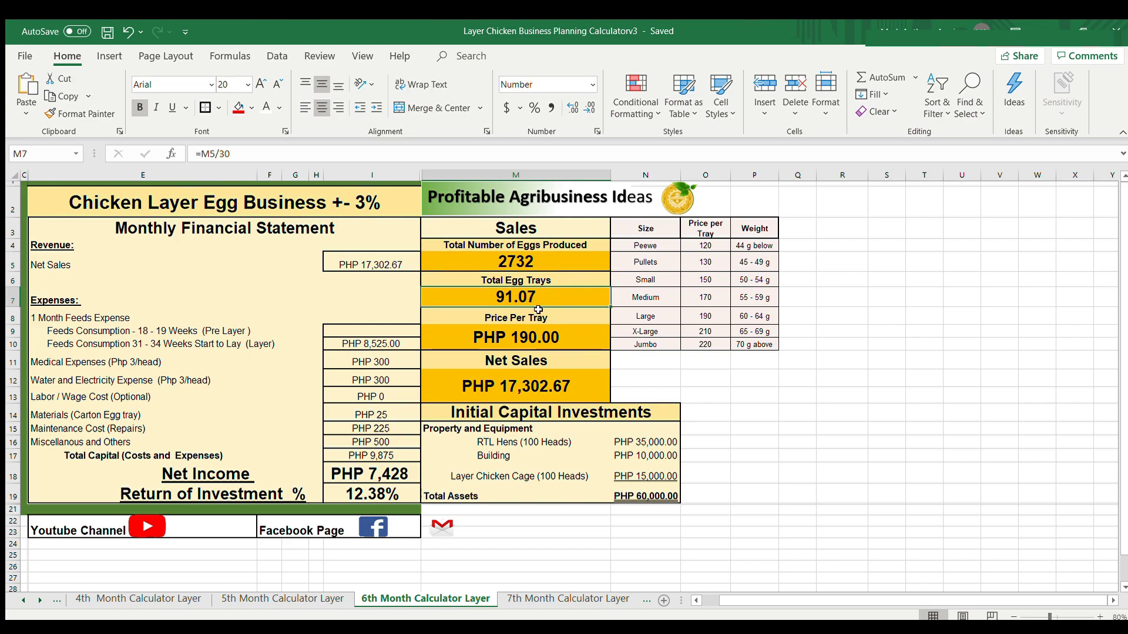
scroll(551, 318, down, 1)
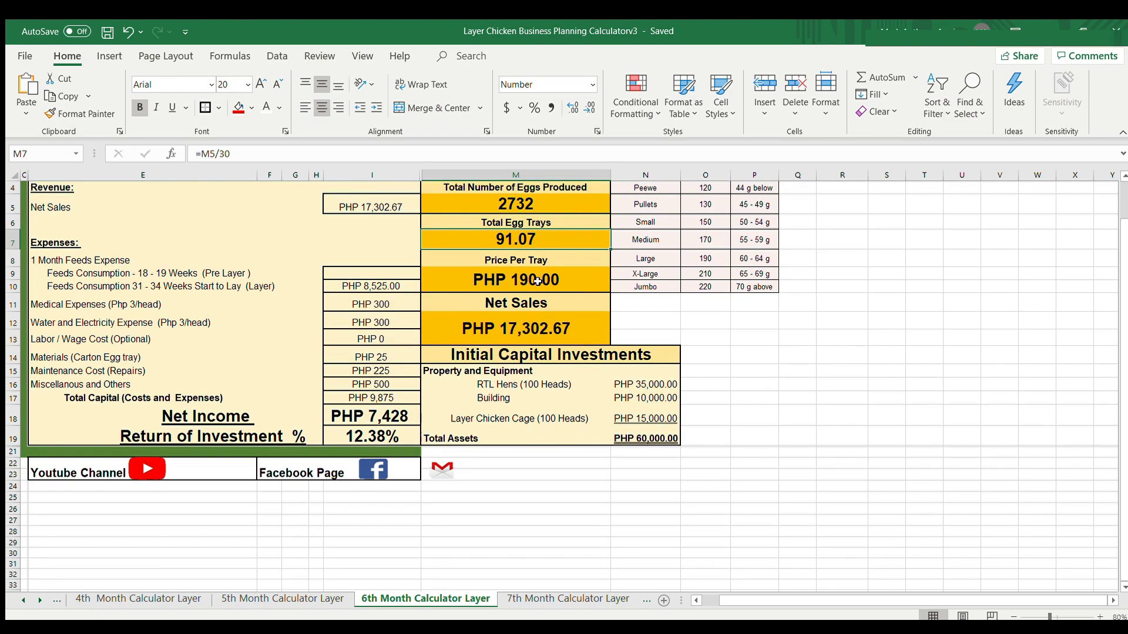
click(536, 282)
scroll(530, 299, up, 1)
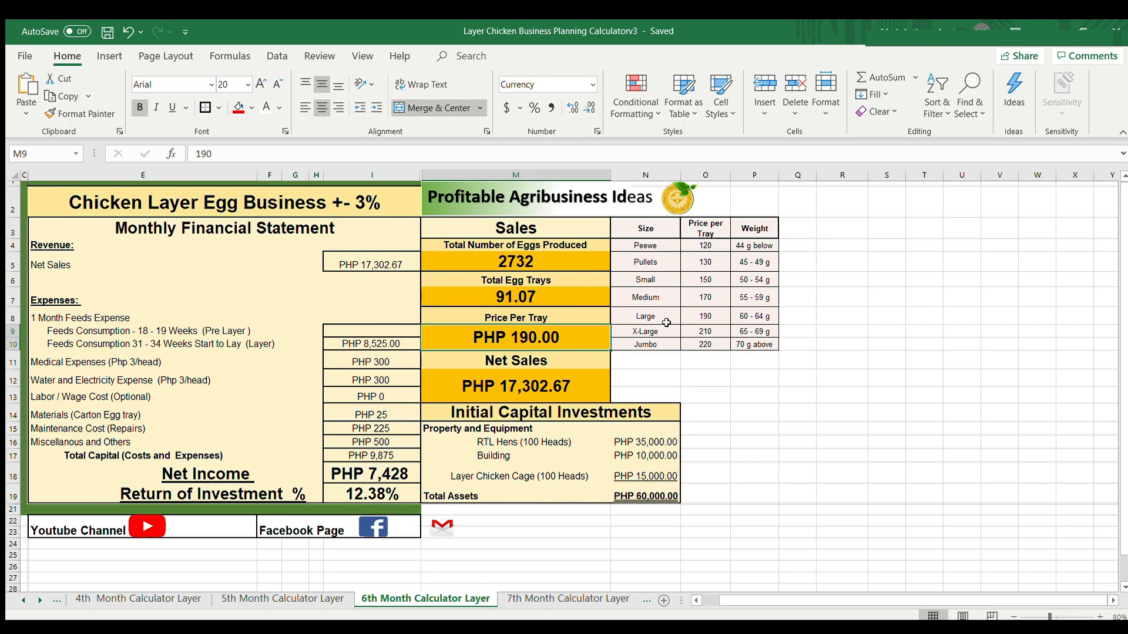
click(532, 385)
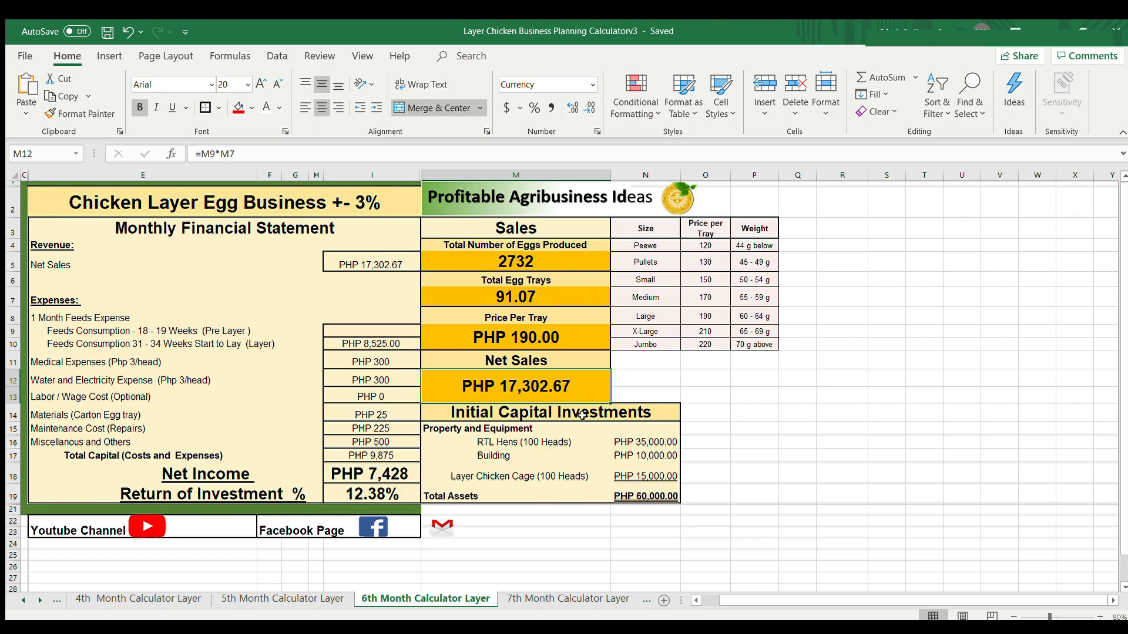
Check the 6th month's Net Sales link, Total Capital sum, individual expense entries and the source of the layer feeds consumption cost.
click(359, 266)
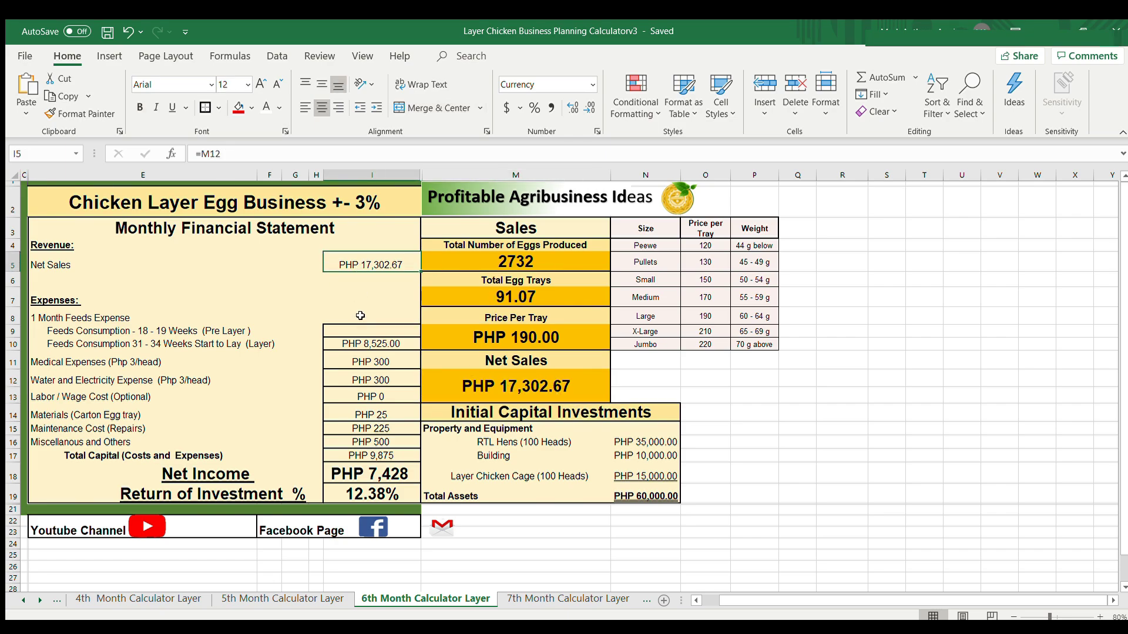
click(385, 455)
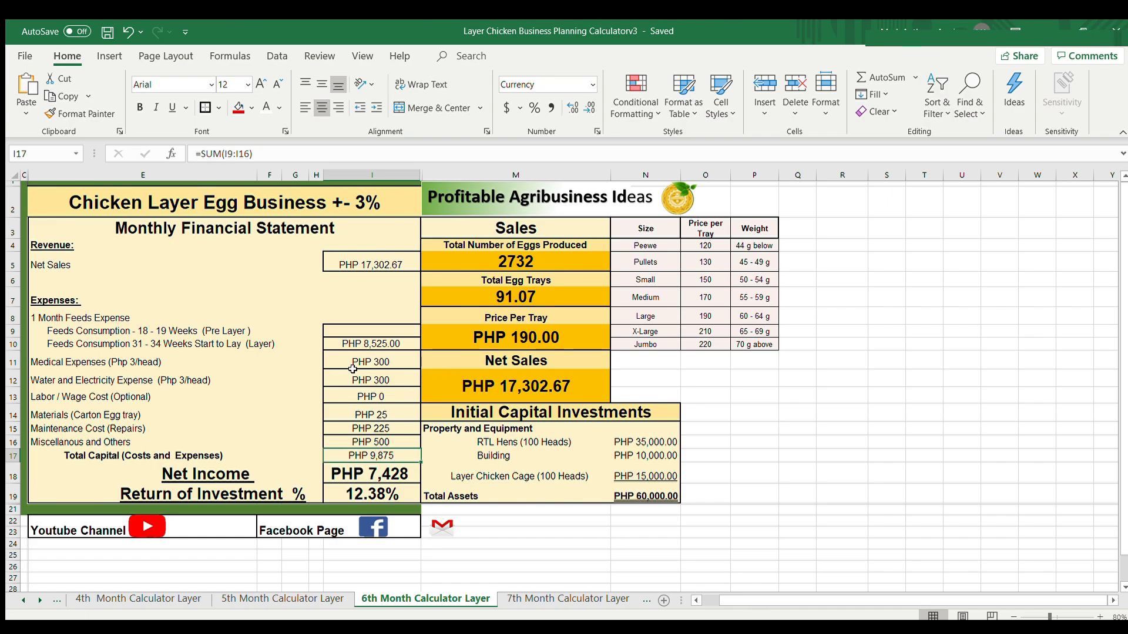
click(372, 346)
drag(379, 363, 383, 445)
click(383, 341)
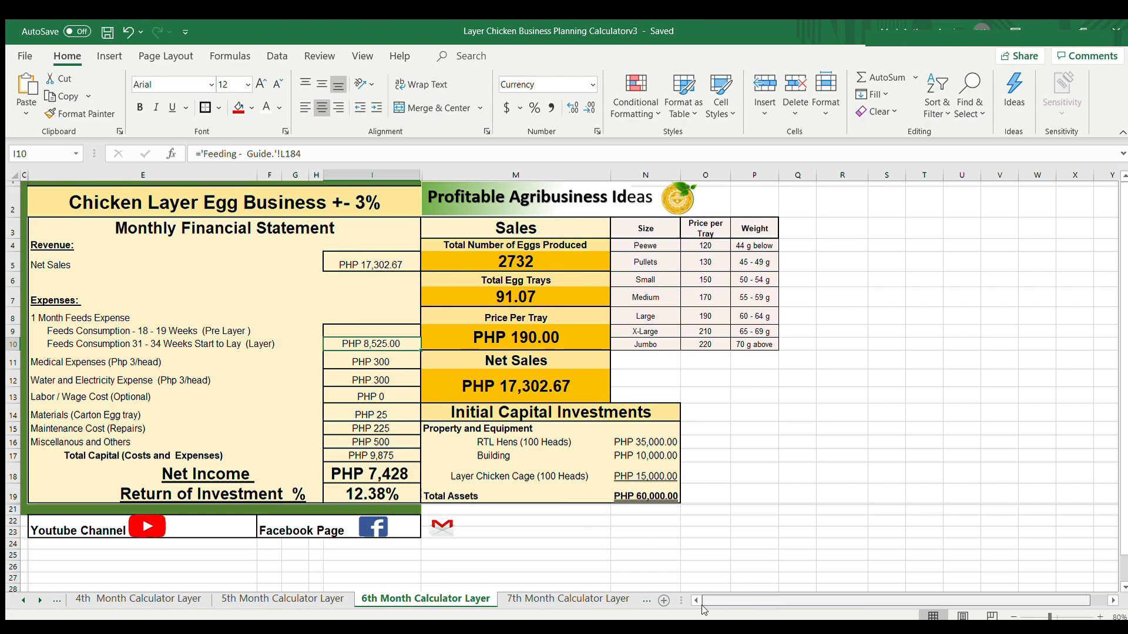
Trace the feeds cost to the Feeding - Guide. sheet, examining August (6) daily feed amounts and the Total Feeds Cost formula.
click(23, 600)
click(23, 599)
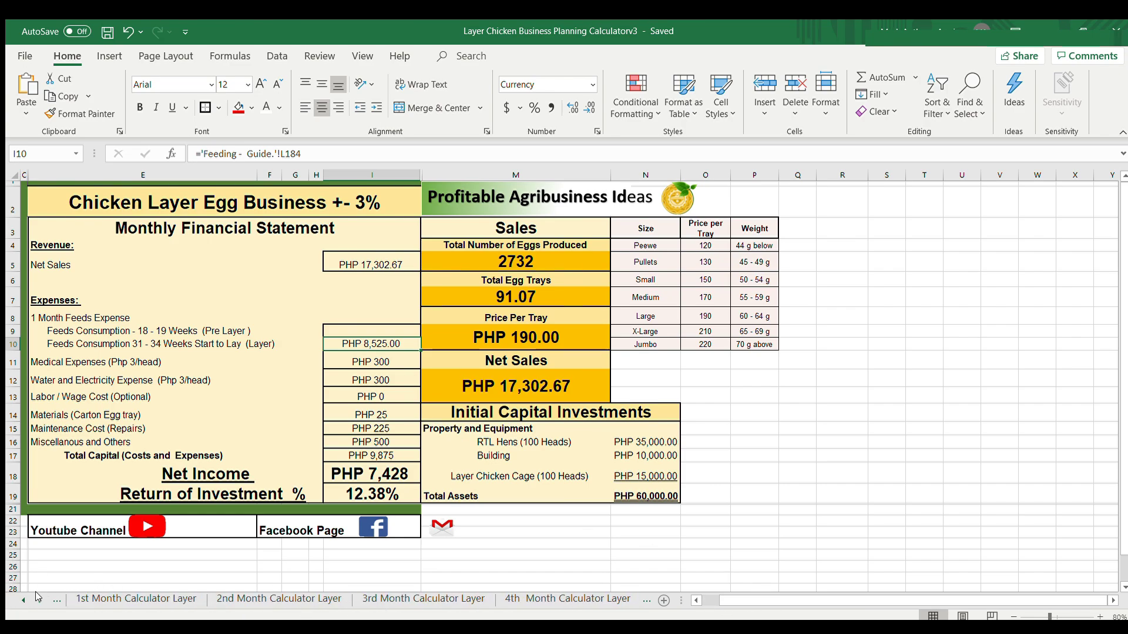
click(21, 601)
click(21, 601)
click(112, 598)
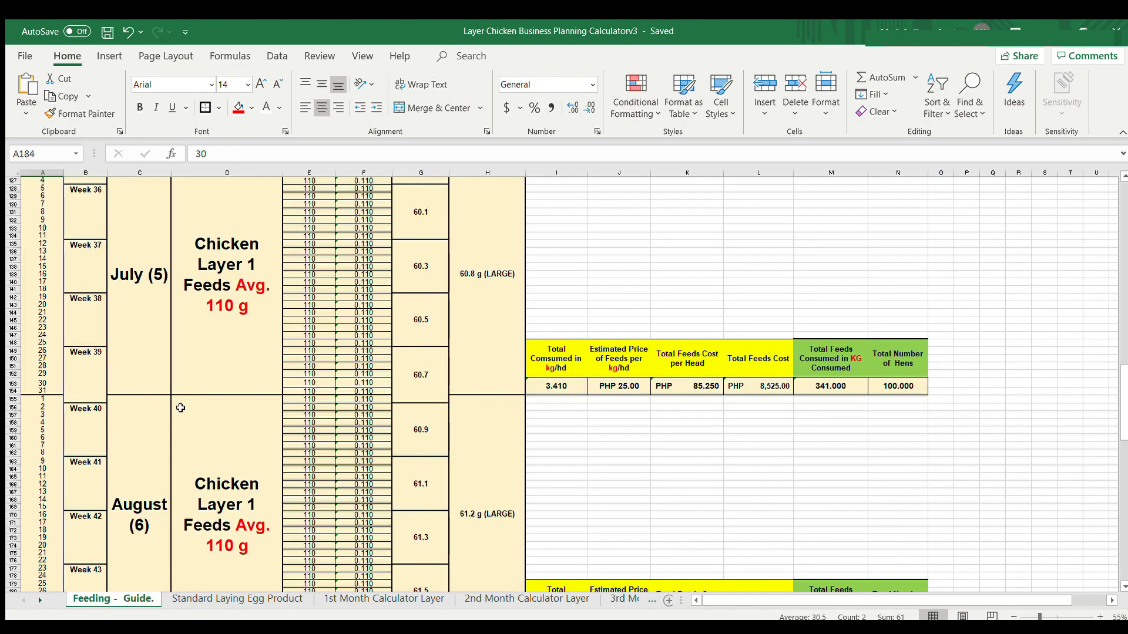
scroll(430, 391, down, 2)
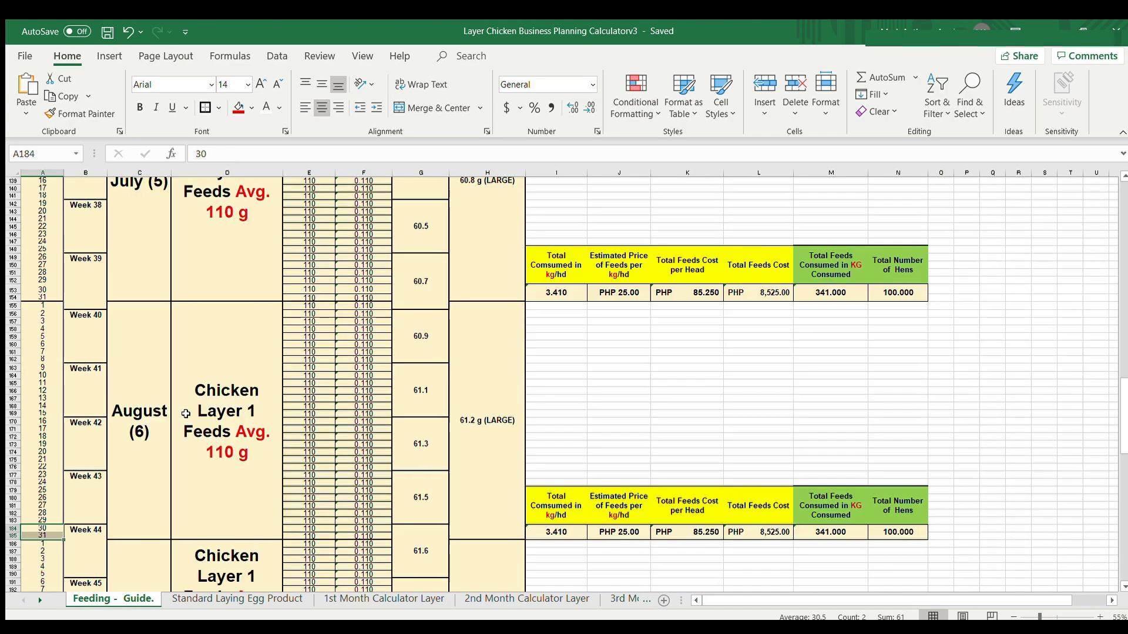
click(760, 533)
drag(311, 306, 365, 533)
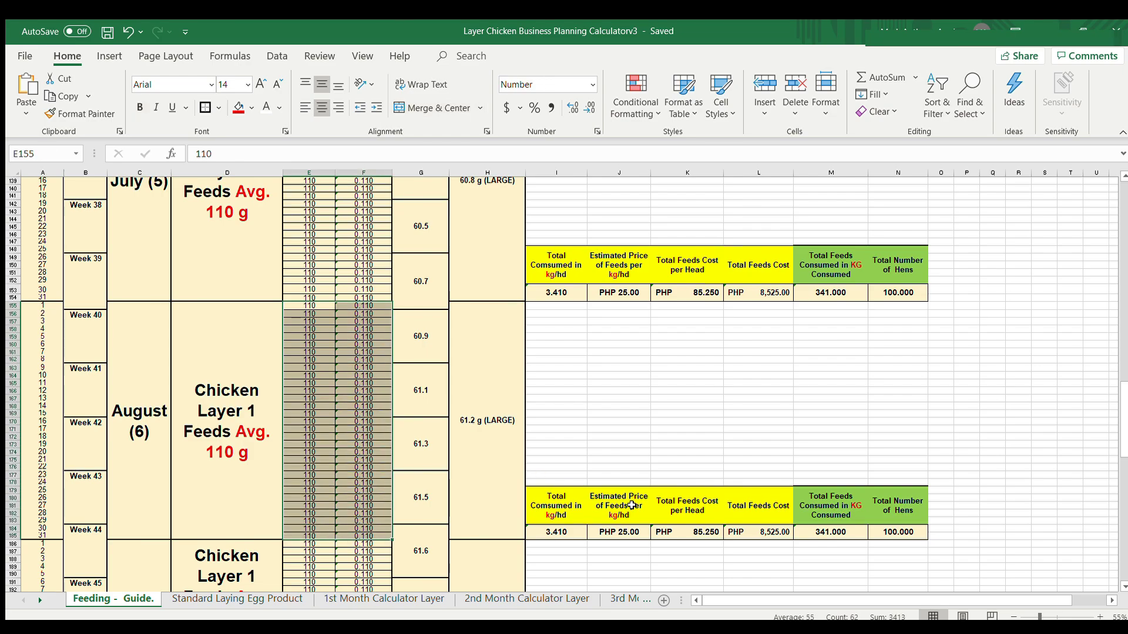
click(774, 532)
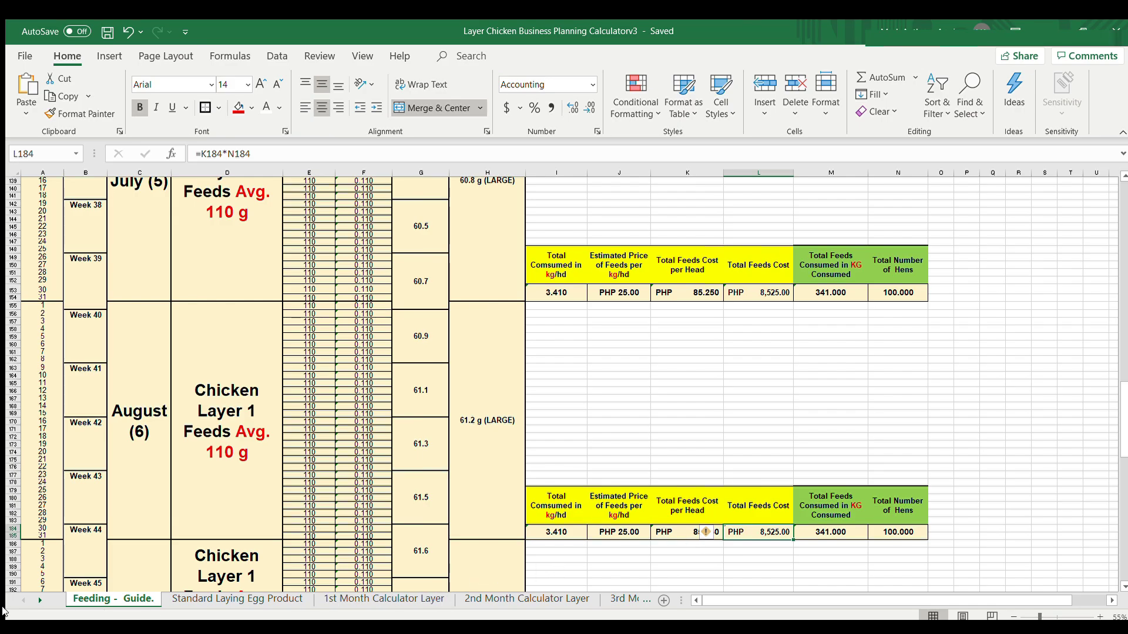
Return to the 6th Month Calculator Layer sheet and review the Net Income formula.
click(606, 598)
click(606, 597)
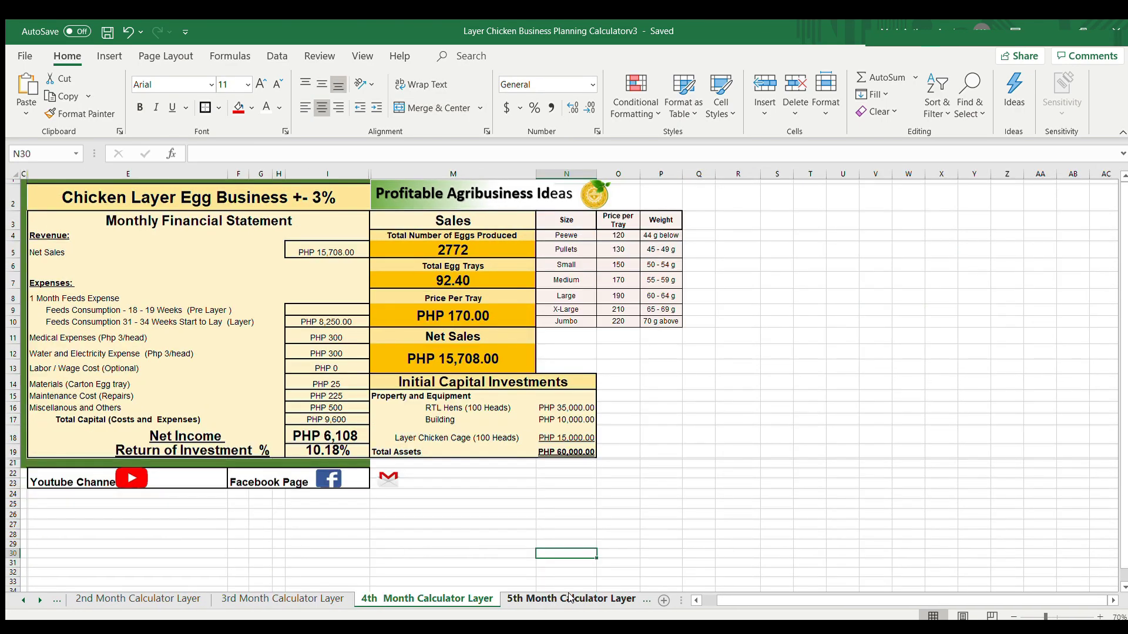
click(606, 598)
click(606, 598)
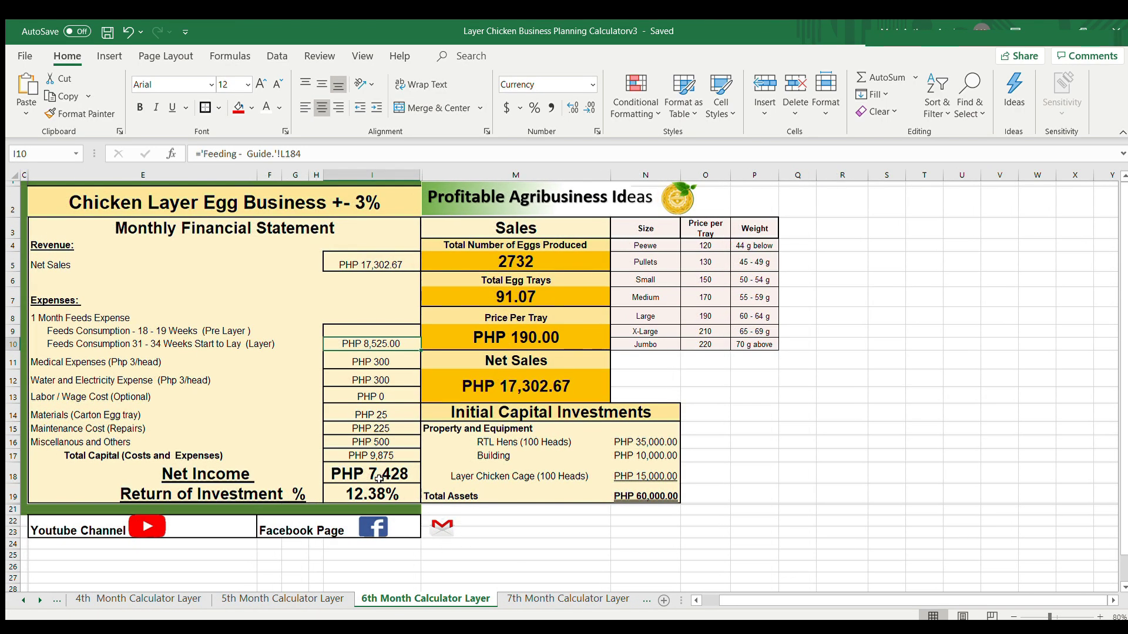
scroll(384, 470, down, 1)
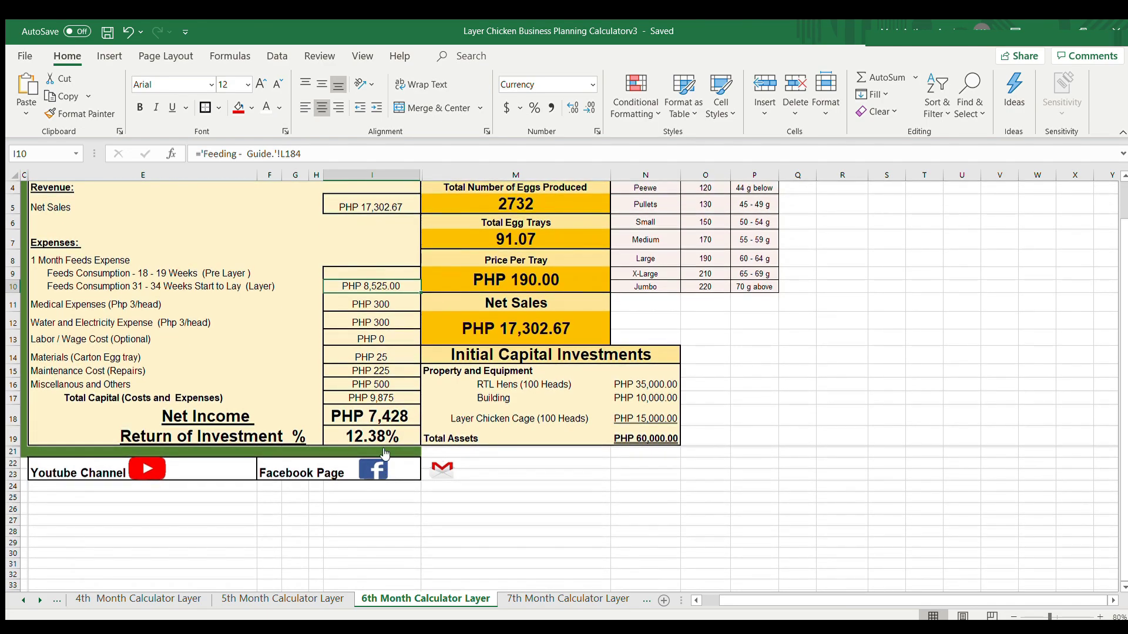
click(393, 413)
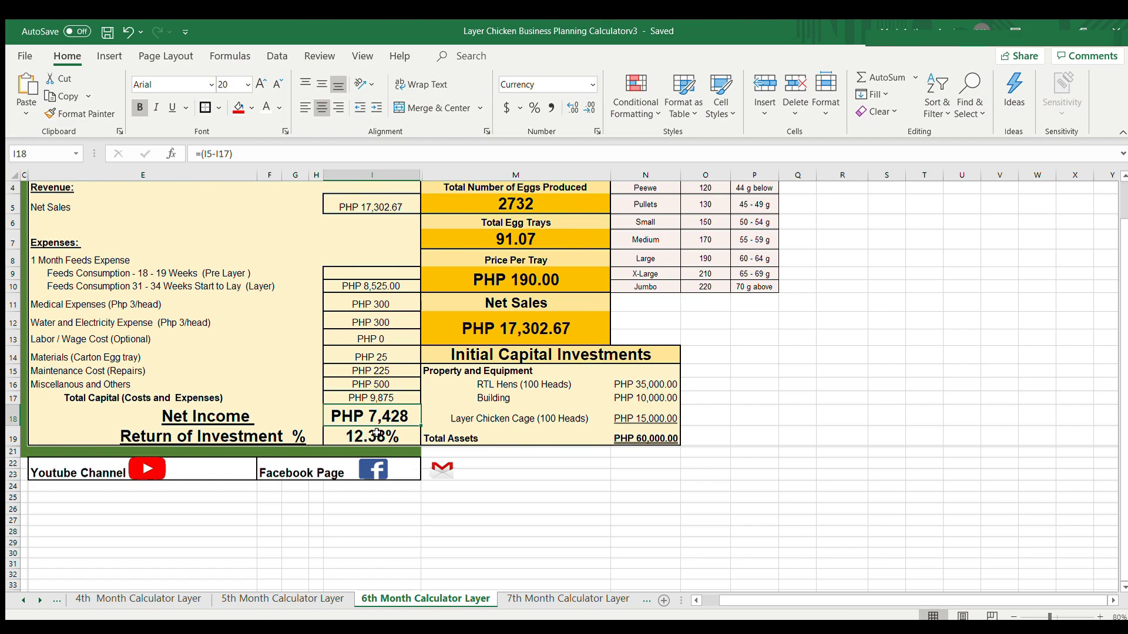
Glance at the 7th Month Calculator Layer sheet, then review the title and week range of the Standard Laying Egg Product sheet.
click(555, 598)
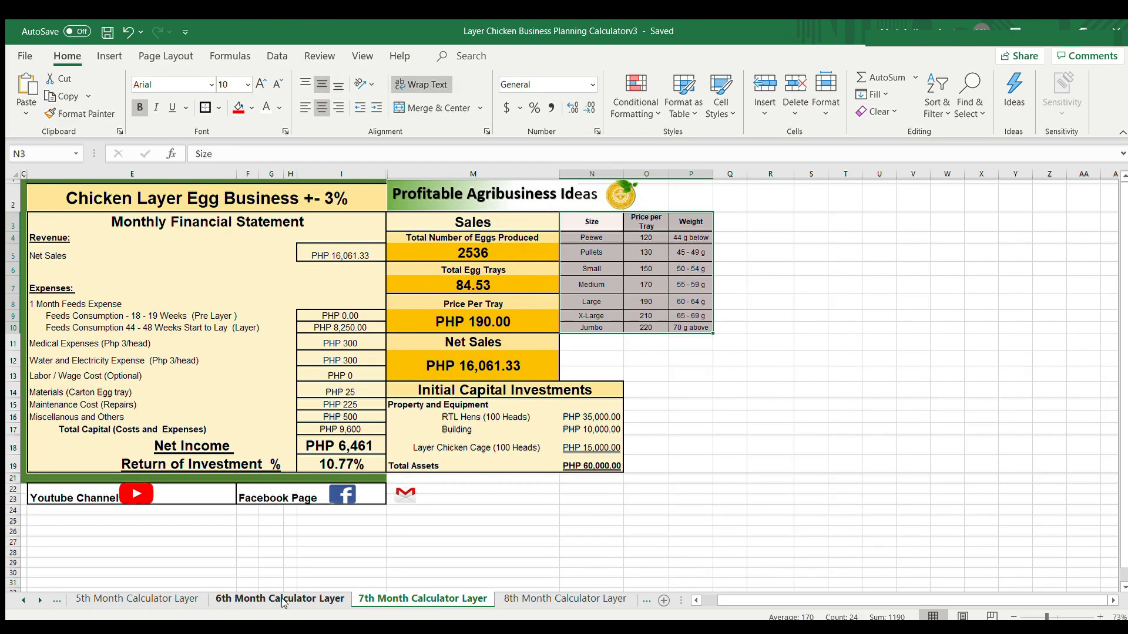
click(284, 599)
click(23, 599)
click(23, 599)
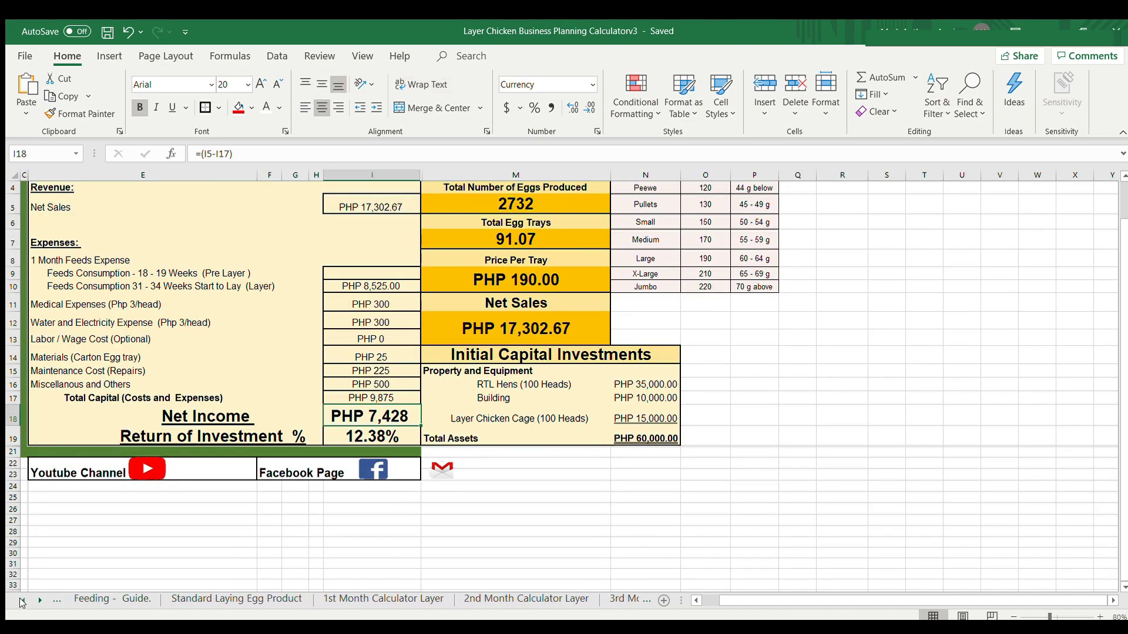
click(180, 596)
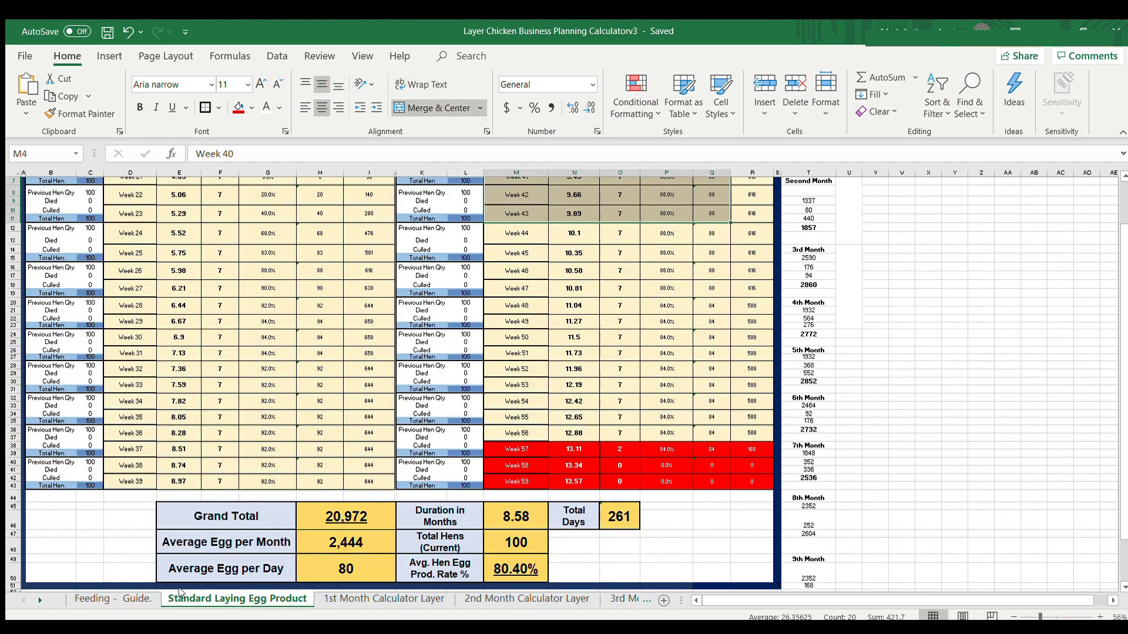
scroll(259, 537, down, 2)
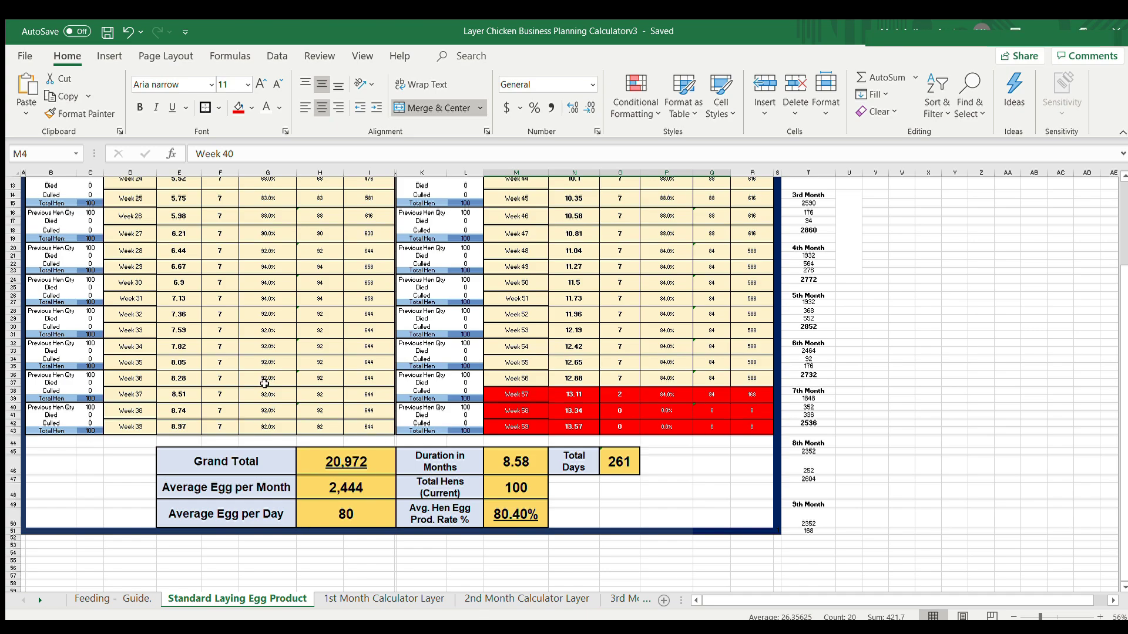
scroll(599, 356, up, 4)
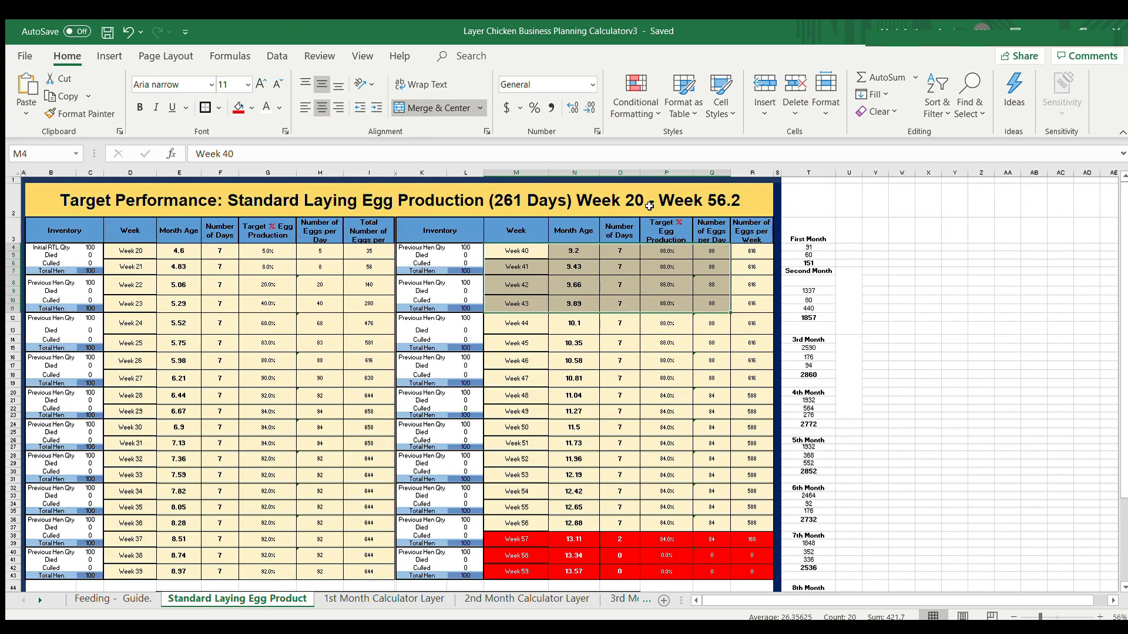
click(615, 202)
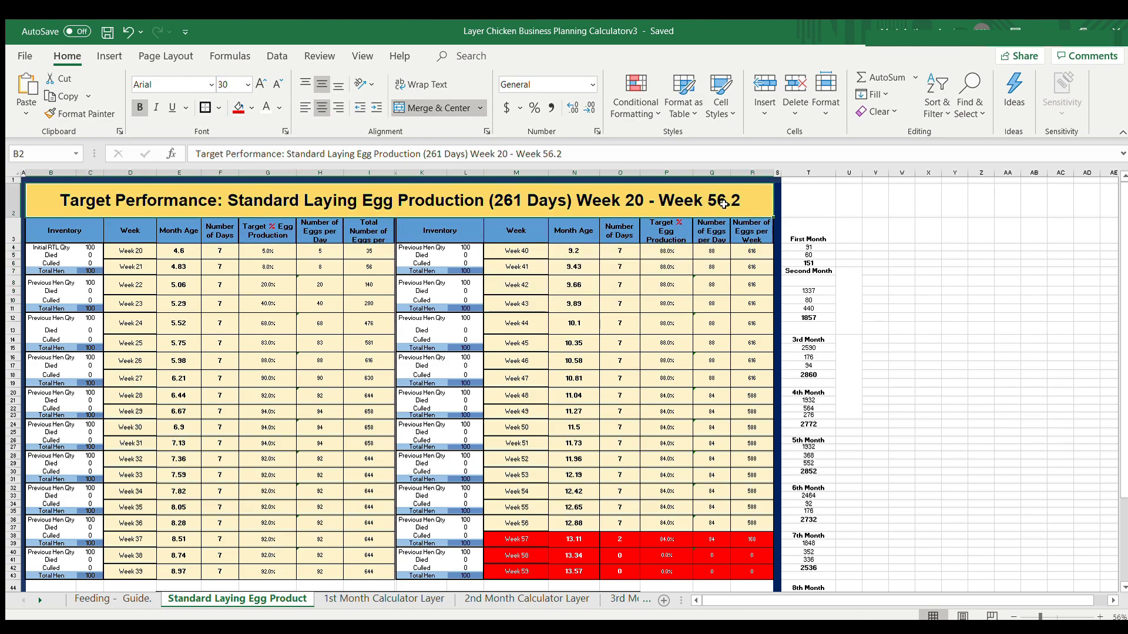
Examine the egg production summary: Average Egg per Day, Duration in Months, Total Hens (Current) and the Total Days formula.
scroll(717, 238, down, 3)
scroll(506, 306, up, 3)
scroll(446, 377, down, 3)
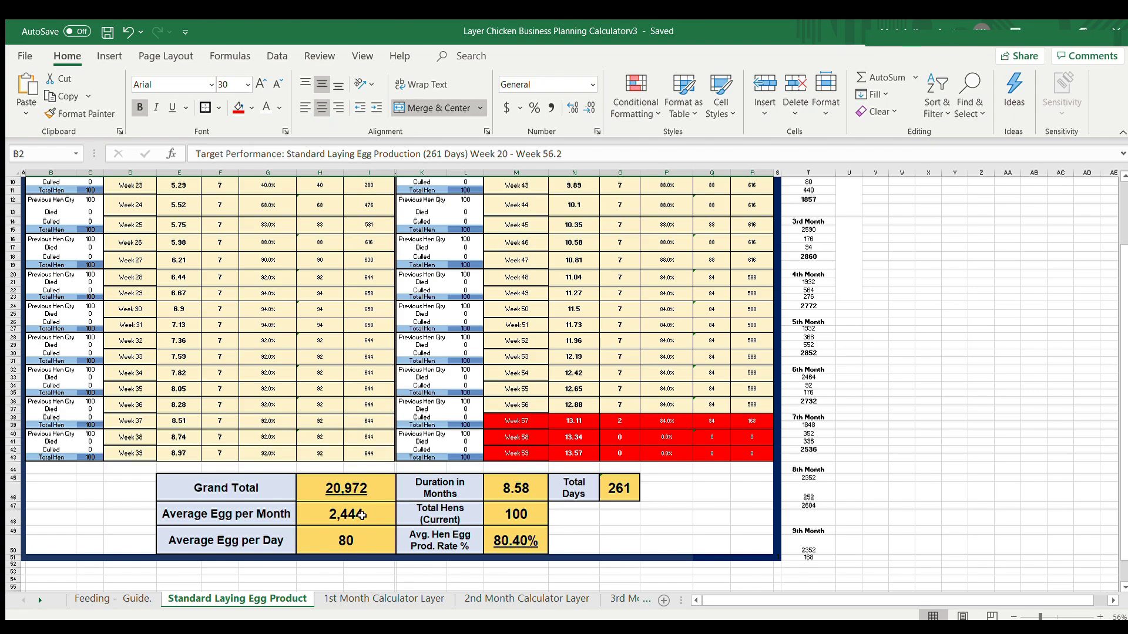
click(355, 541)
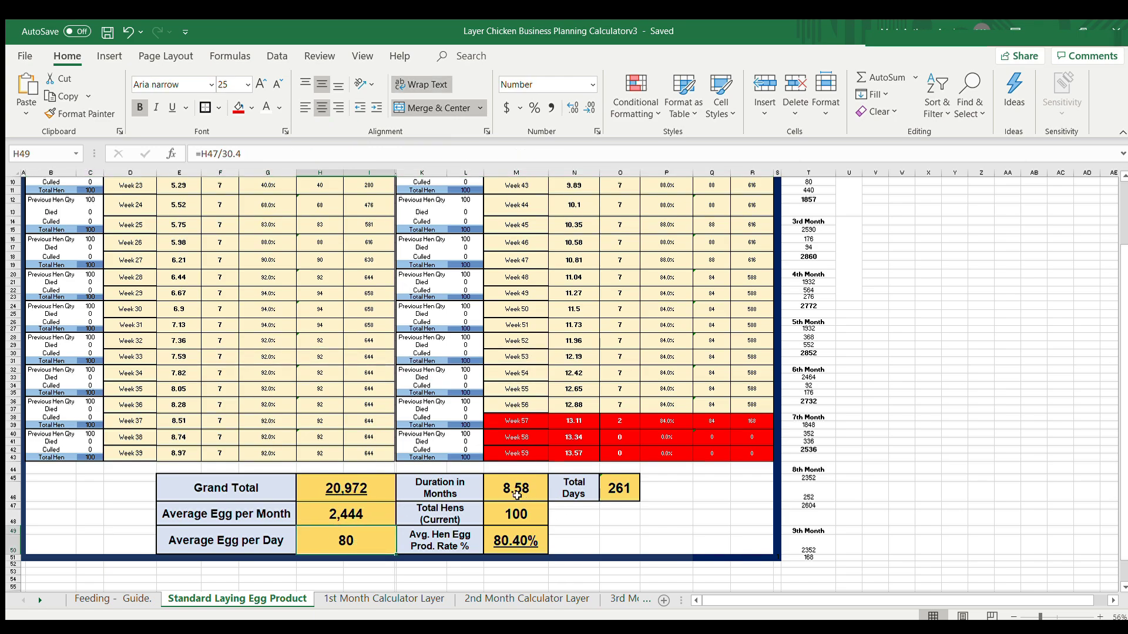
click(517, 495)
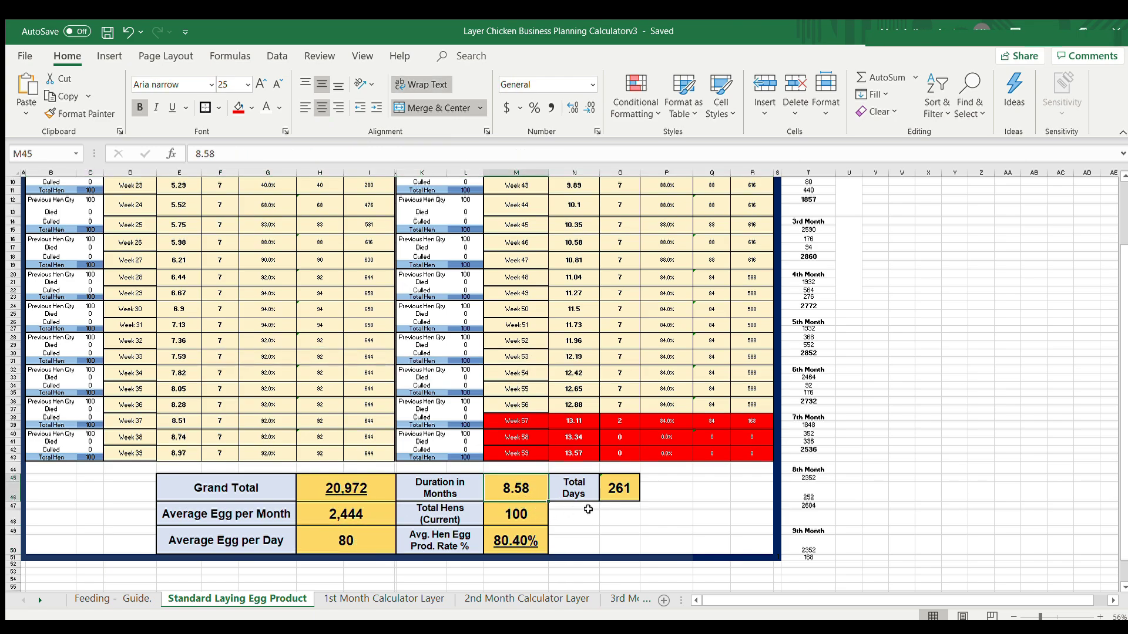
click(519, 519)
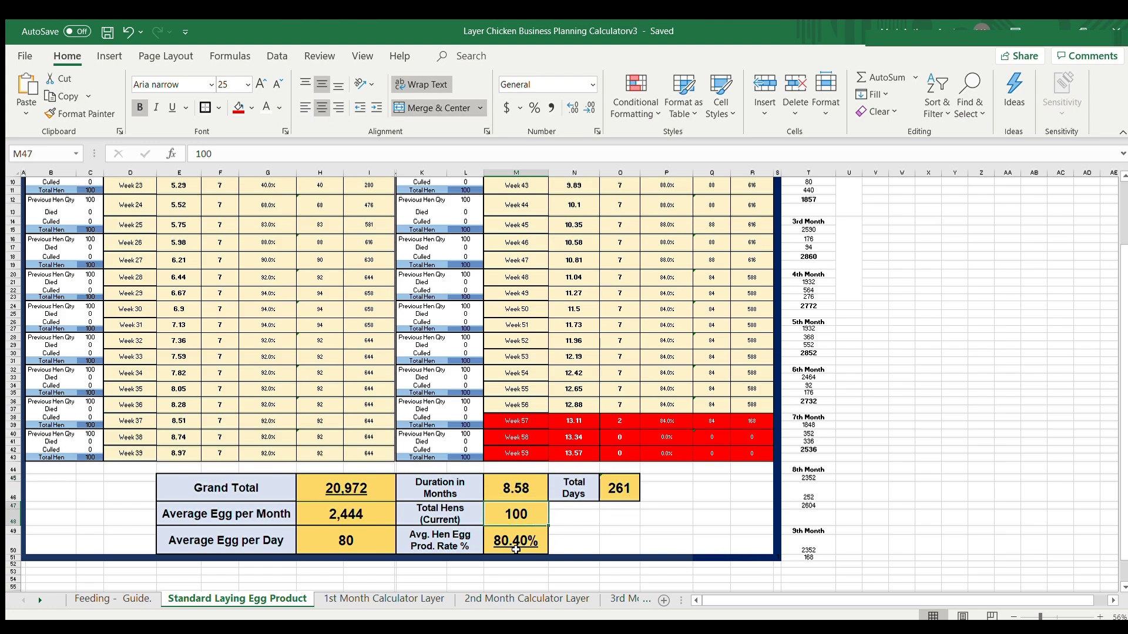
click(623, 496)
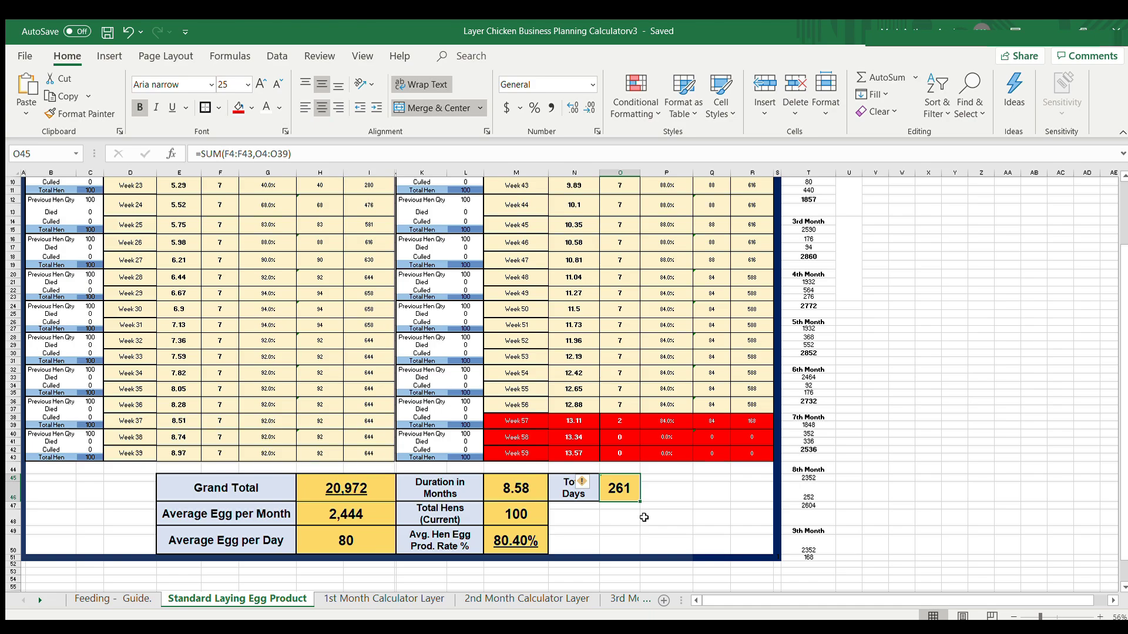
Review the Standard Laying Egg Product sheet in the Final Version v2 workbook, including the Died/Culled rows and the Mortality Rate formula.
scroll(642, 516, down, 4)
scroll(687, 506, up, 5)
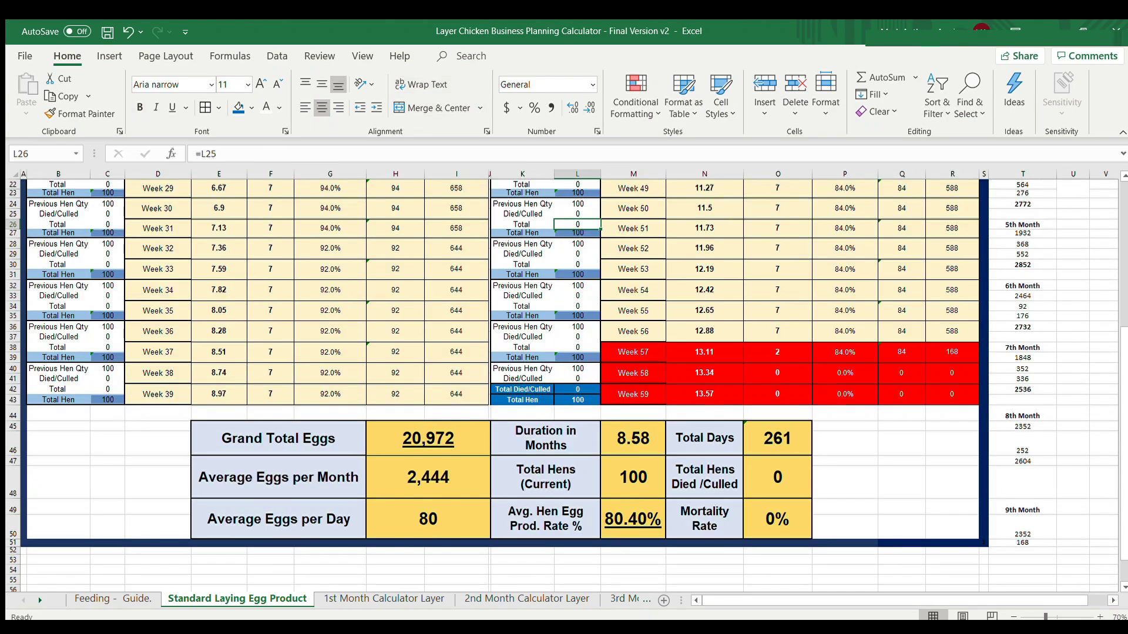
scroll(564, 382, up, 7)
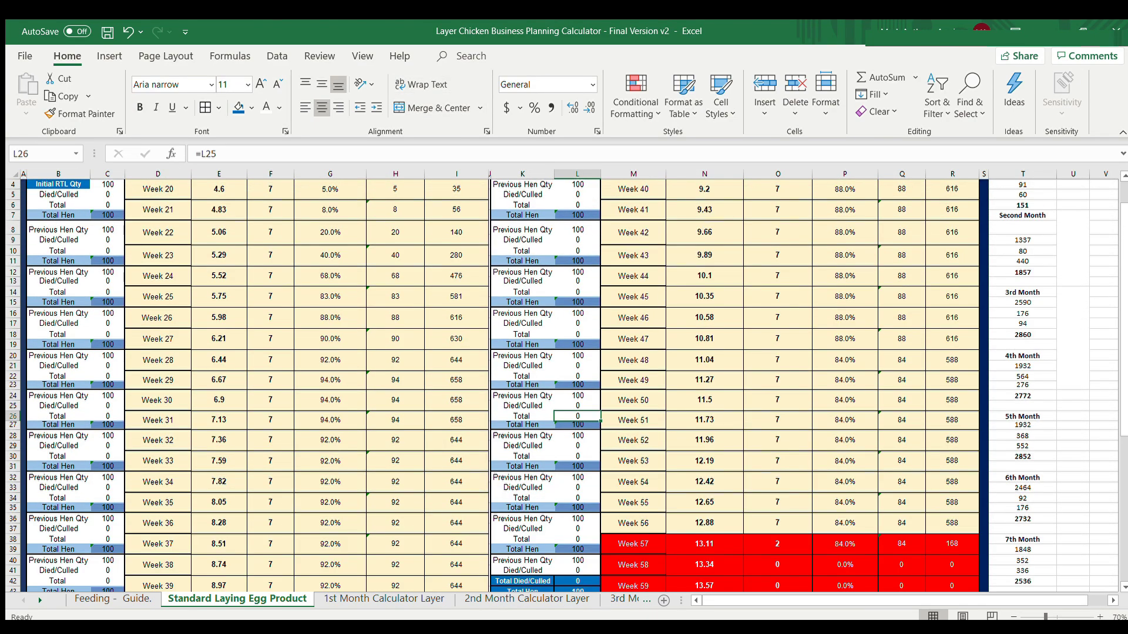
scroll(564, 382, down, 8)
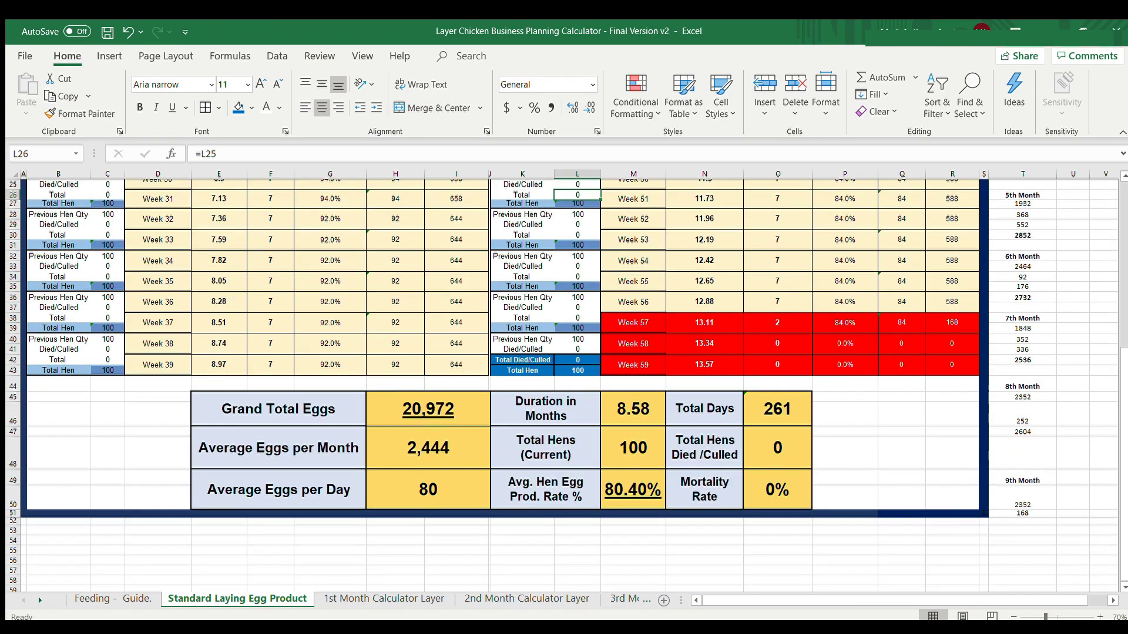
click(777, 490)
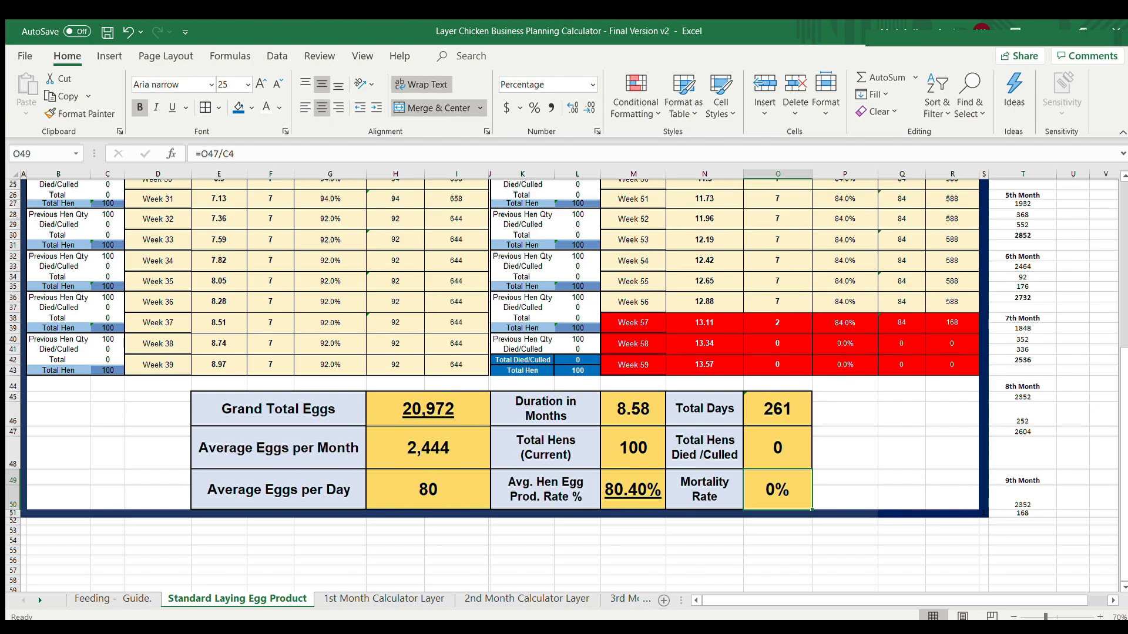
Review both Hen Inventory headings and the first Died/Culled row of the weekly egg production table.
scroll(564, 381, up, 7)
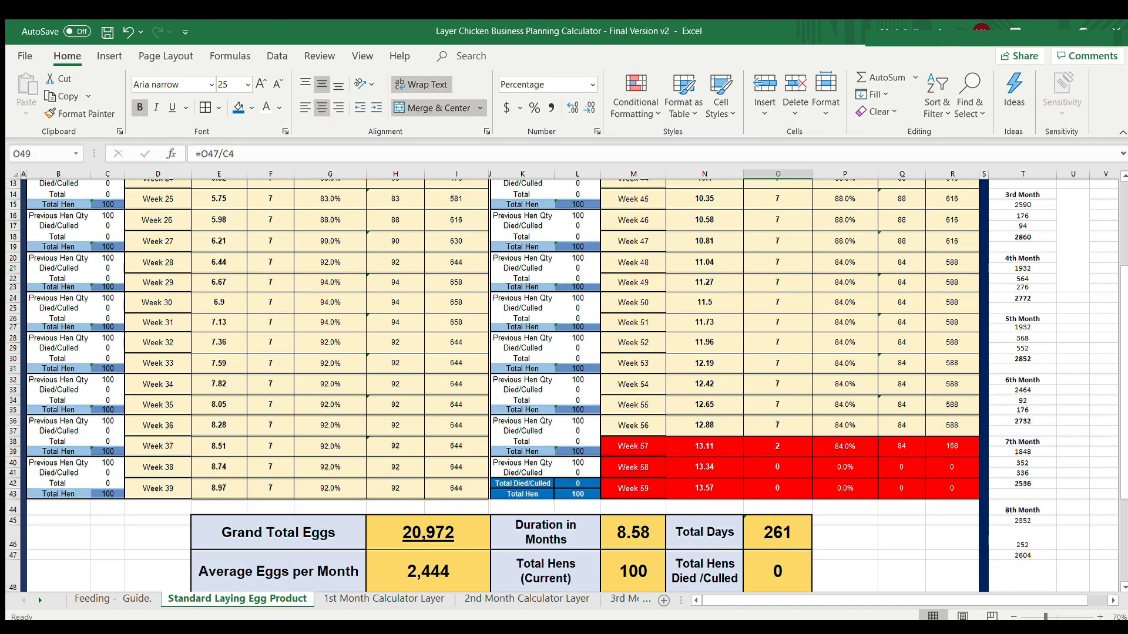
scroll(564, 382, up, 1)
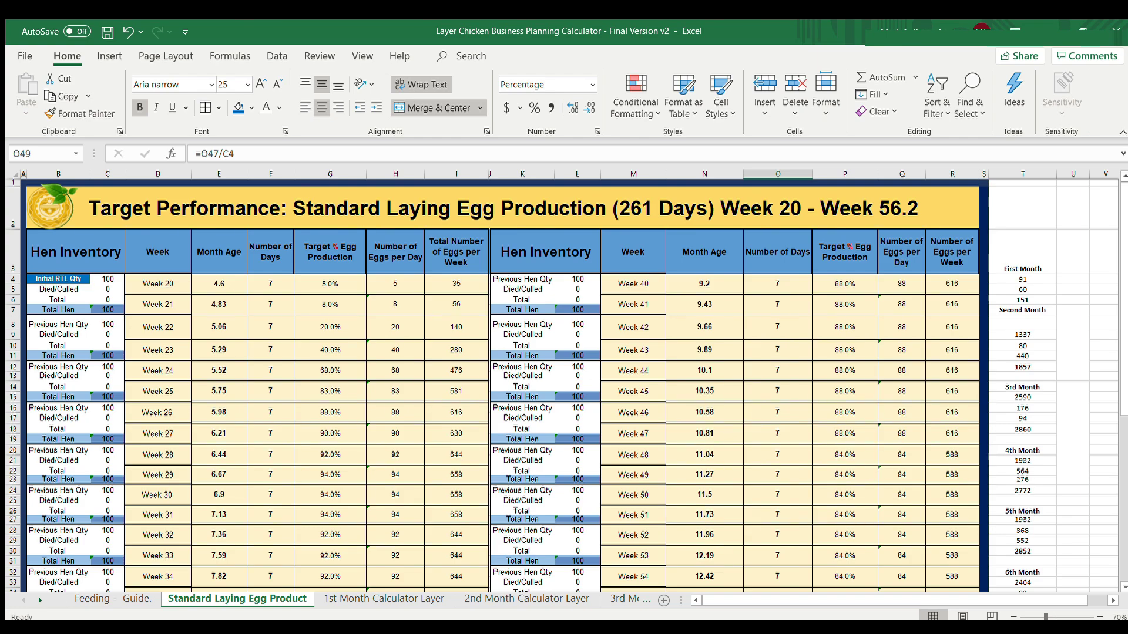
click(76, 251)
click(545, 252)
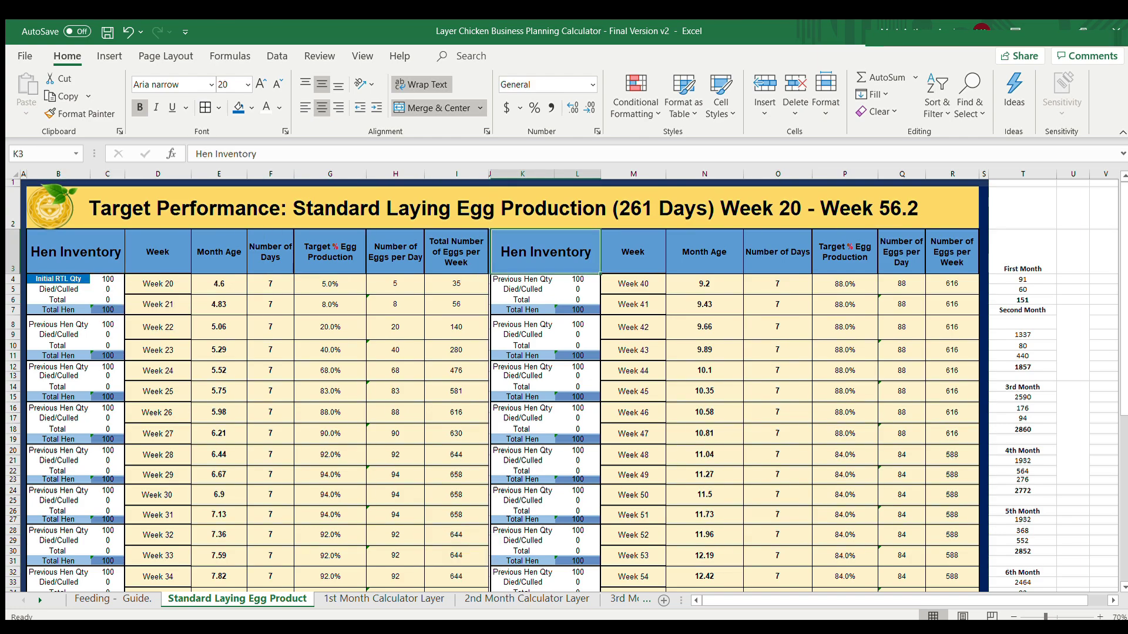
click(59, 289)
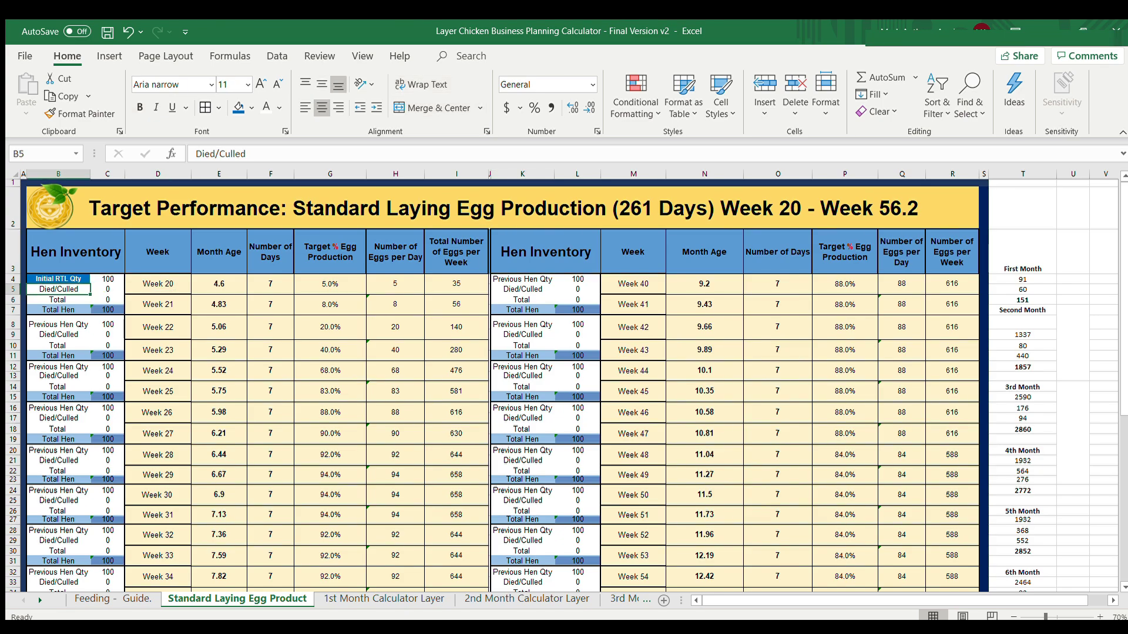
Record 2 died/culled hens for Week 30 in the hen inventory.
scroll(563, 382, down, 1)
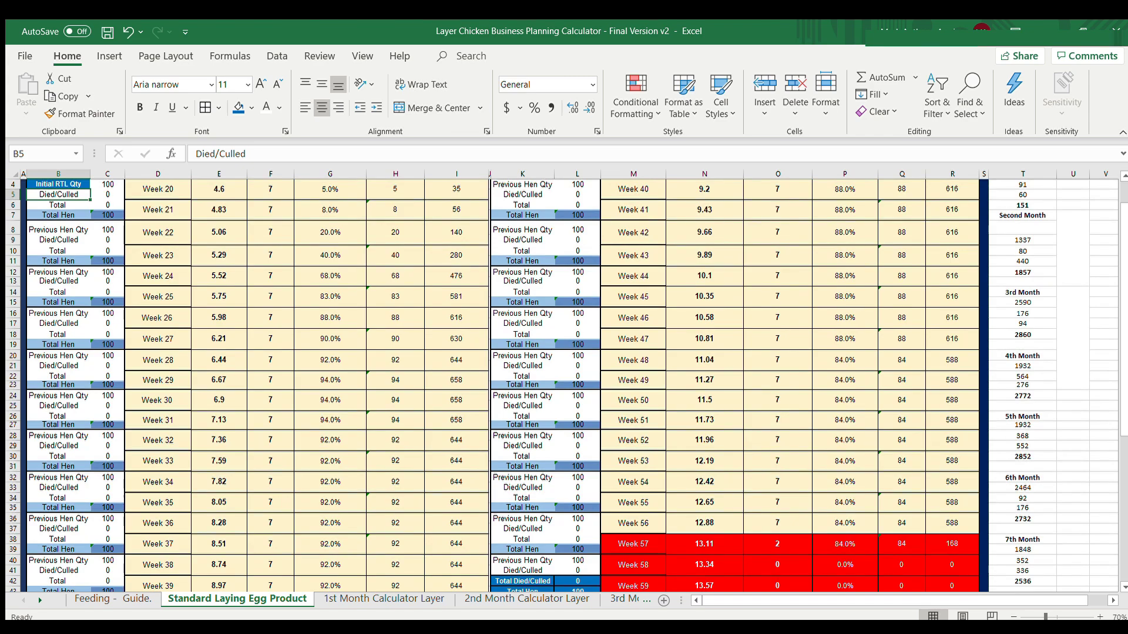
click(157, 404)
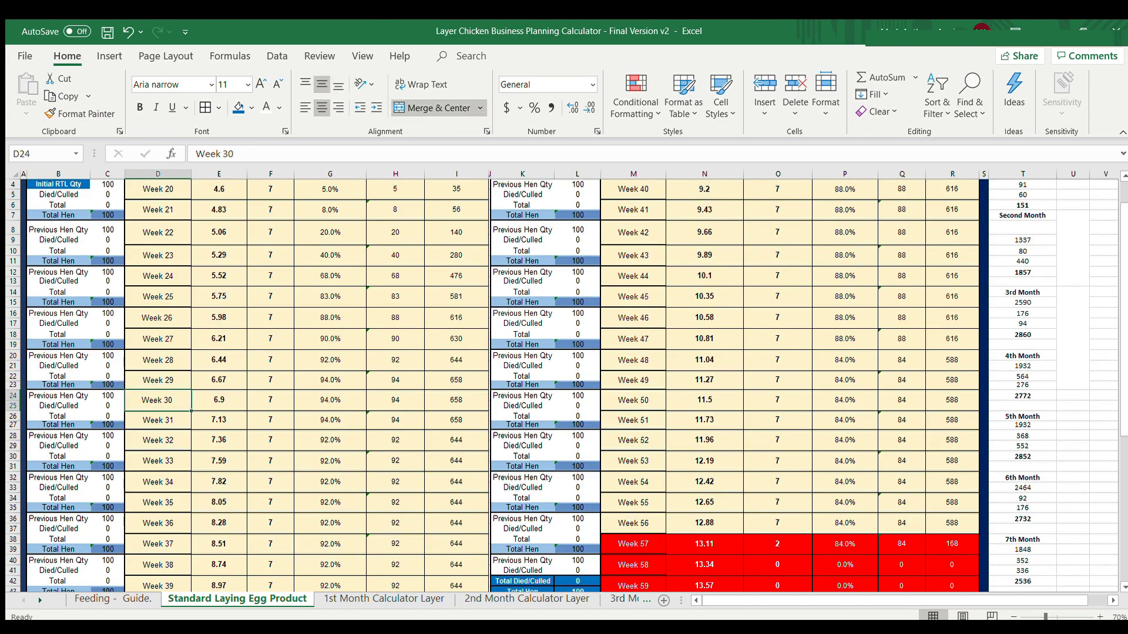
click(107, 406)
text(2)
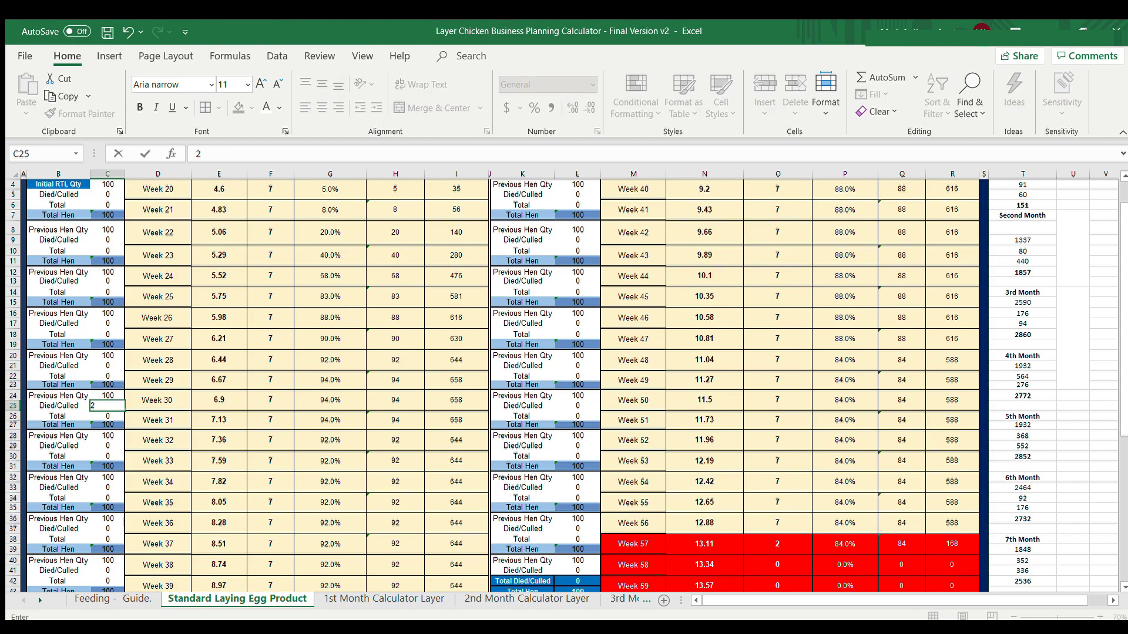
key(Return)
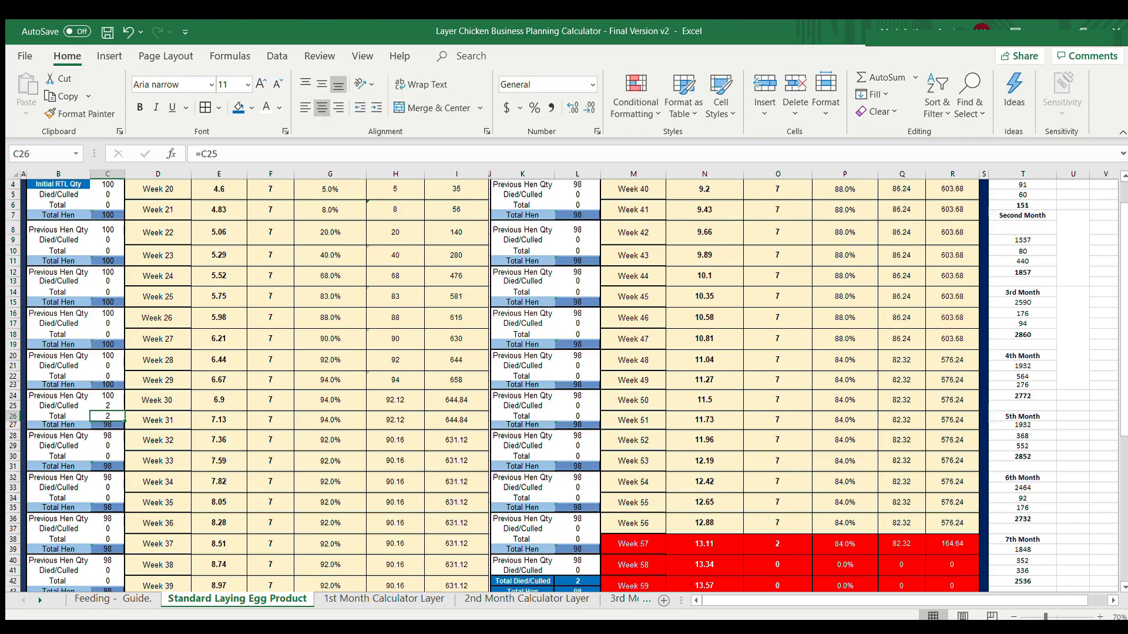
Check the egg totals, hens died/culled and Mortality Rate in the summary block below the weekly table.
scroll(563, 385, down, 1)
scroll(564, 385, down, 4)
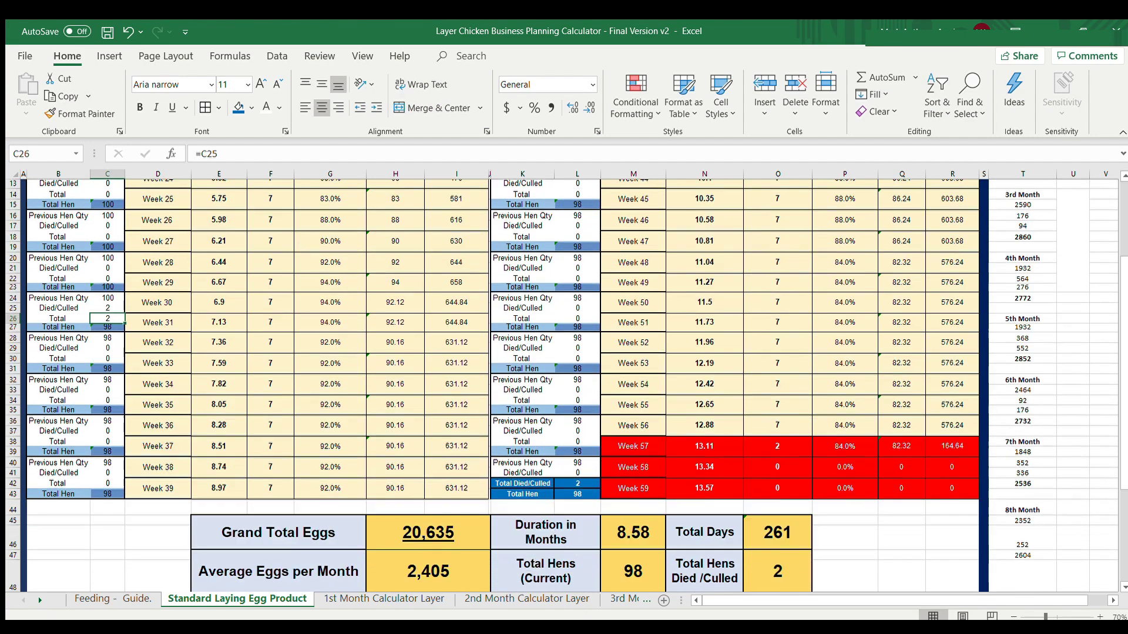
click(777, 550)
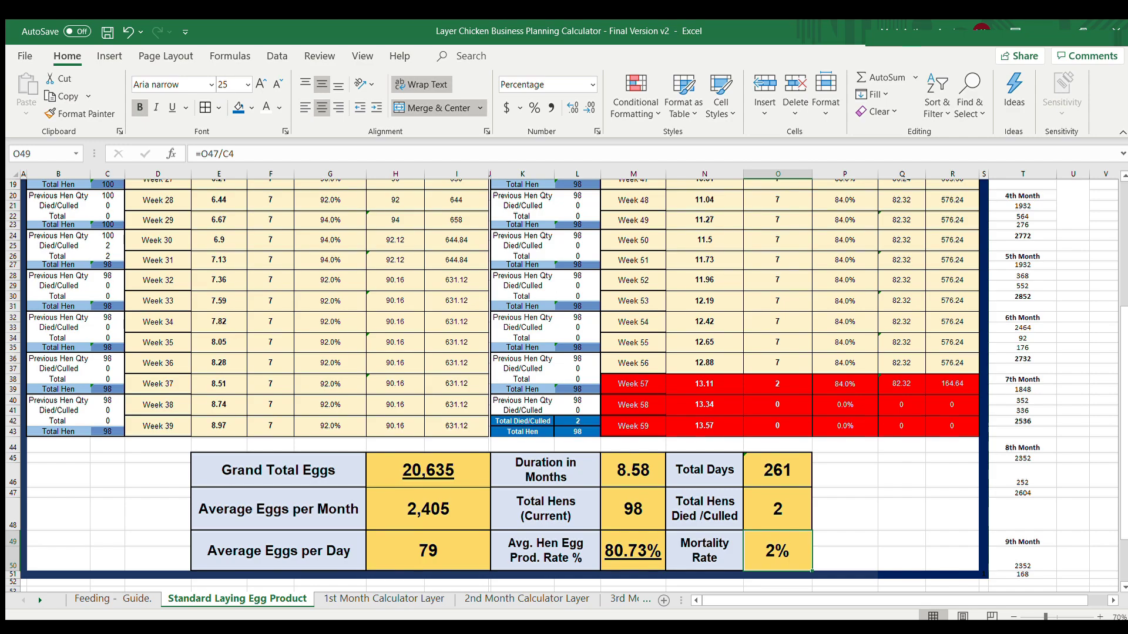
Record 3 died/culled hens for Week 48 in the hen inventory.
scroll(563, 385, up, 6)
scroll(564, 385, down, 1)
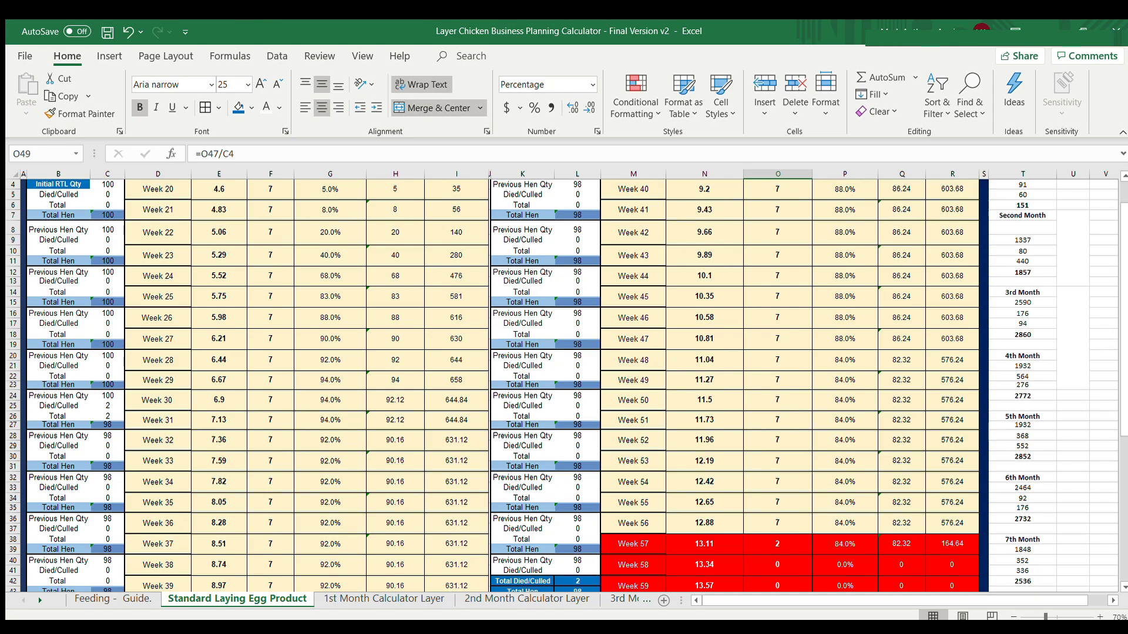
click(633, 360)
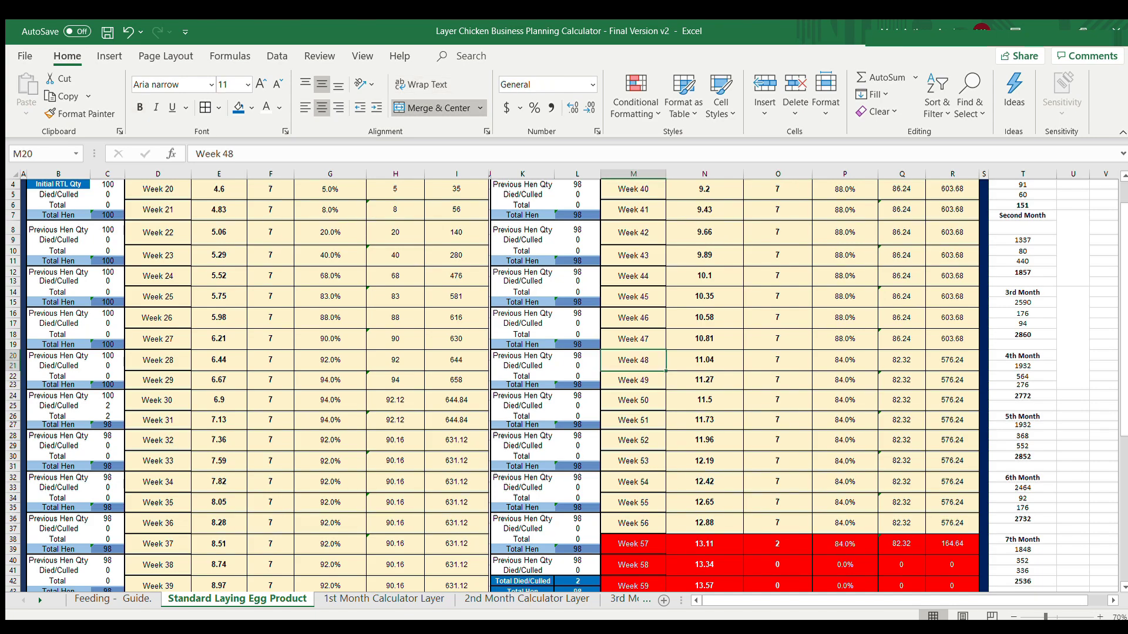
click(577, 365)
text(3)
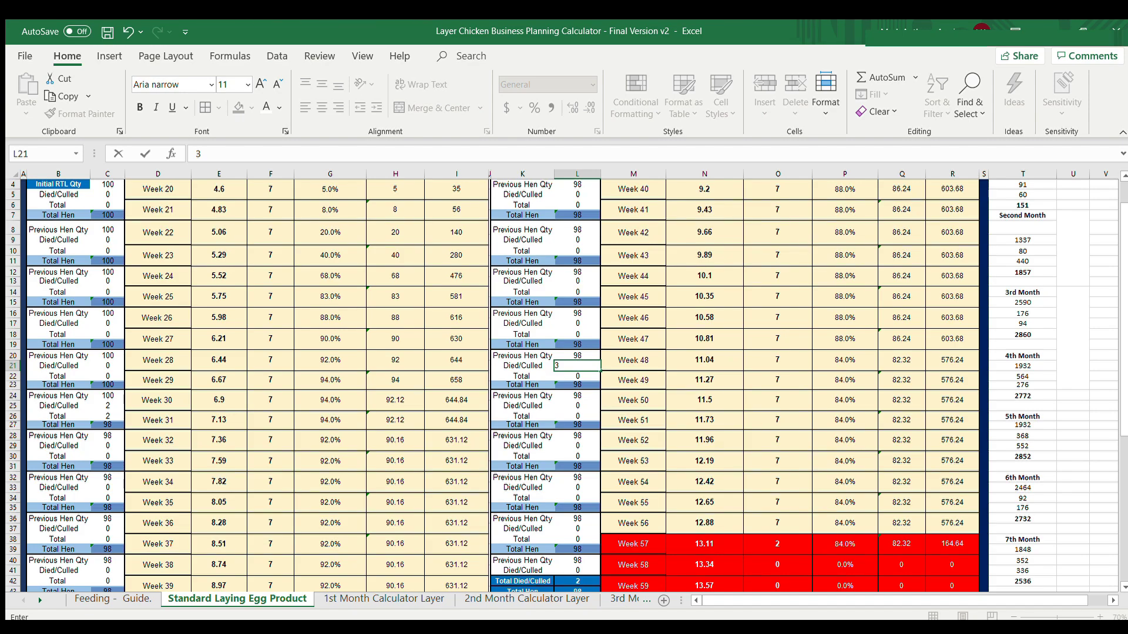
key(Return)
Review the Week 30 and Week 48 losses and the formulas for Total Hens Died/Culled, Total Hens (Current) and Mortality Rate.
scroll(564, 382, up, 1)
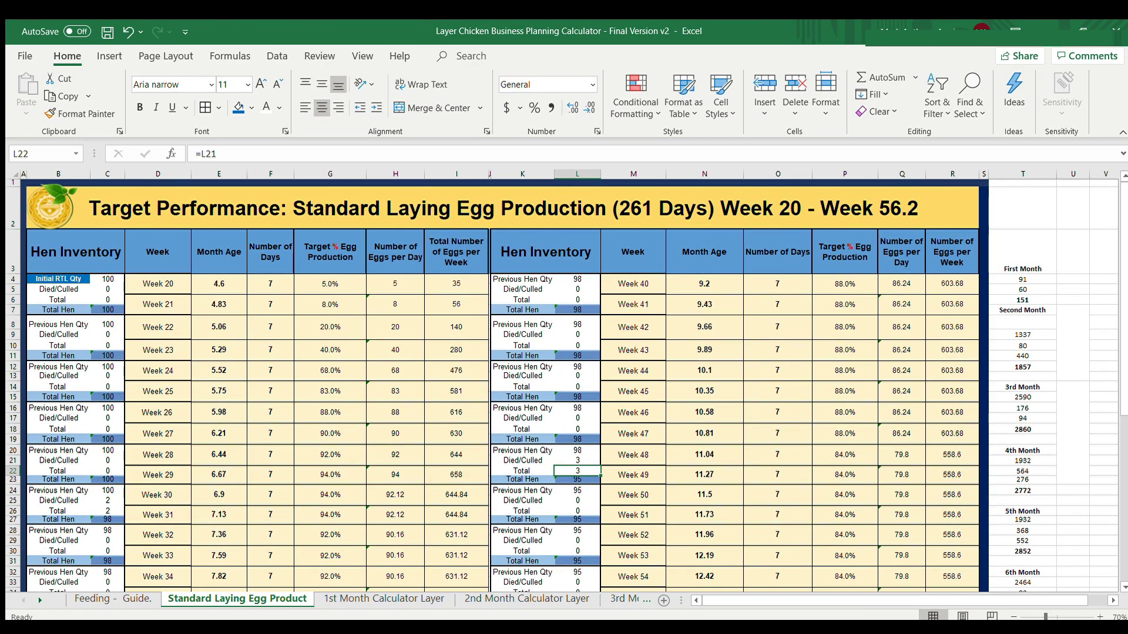
scroll(564, 382, down, 1)
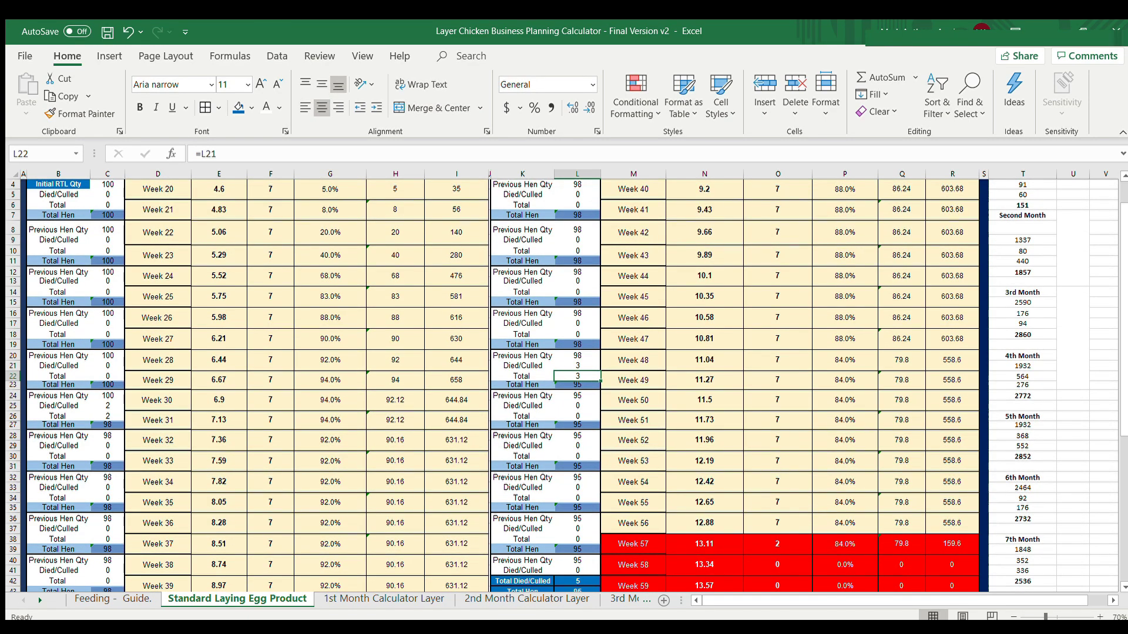
click(107, 405)
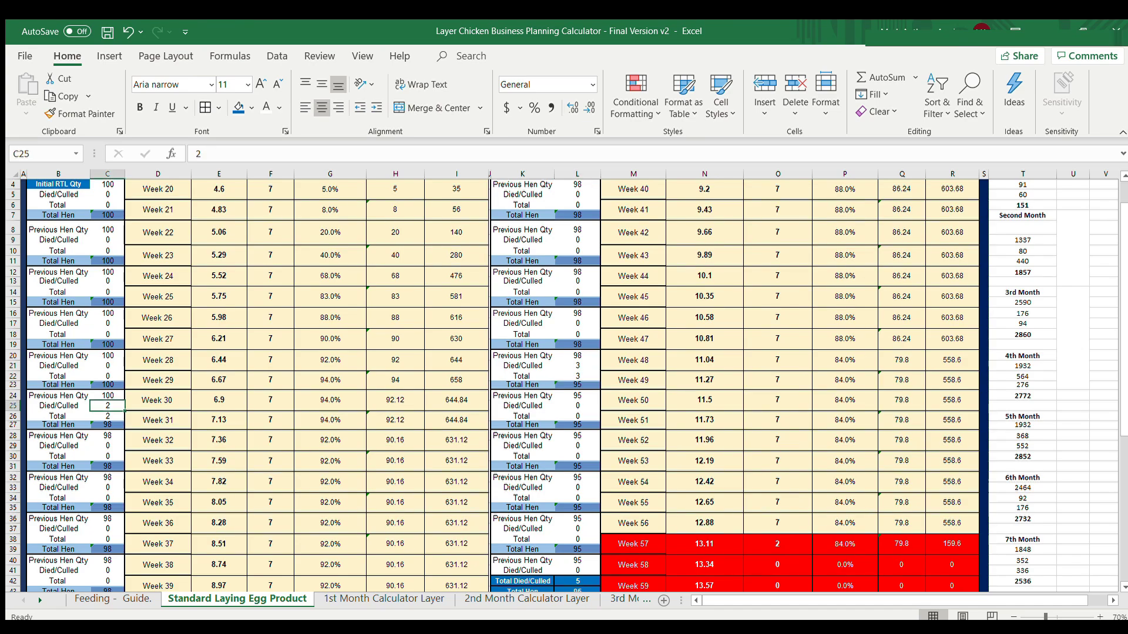
click(577, 375)
scroll(563, 381, down, 3)
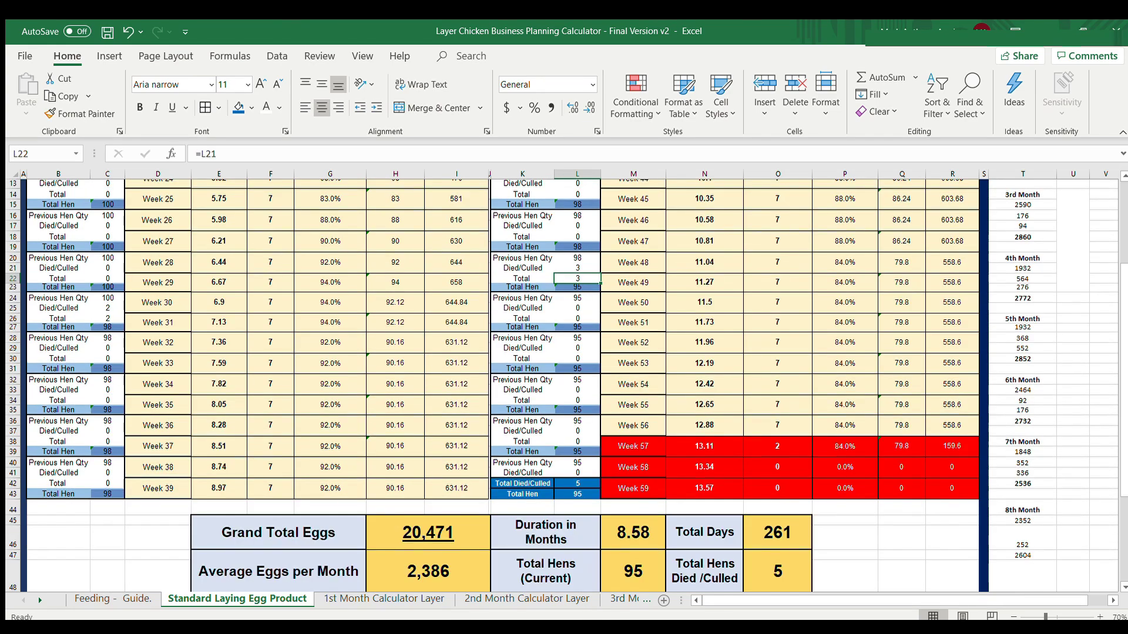
scroll(564, 382, down, 3)
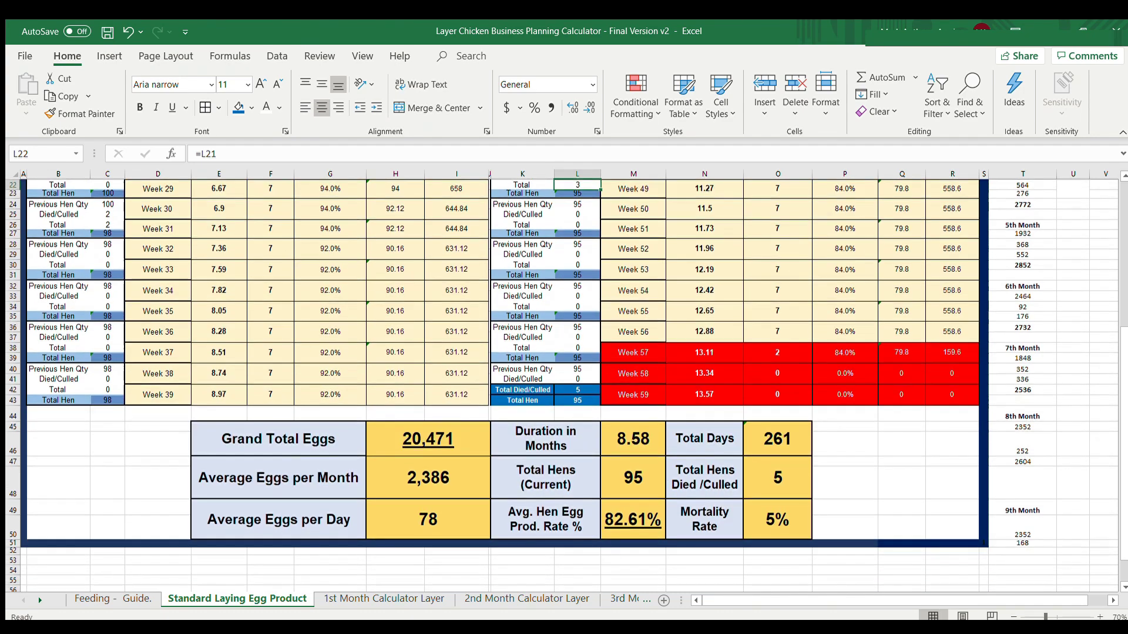
click(777, 477)
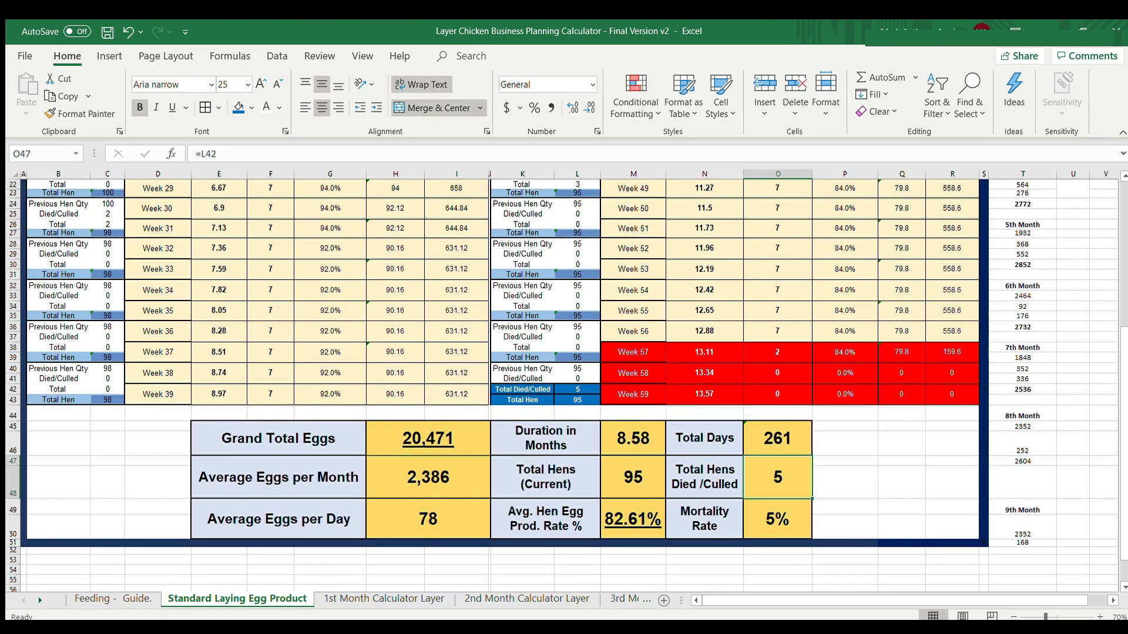
click(633, 477)
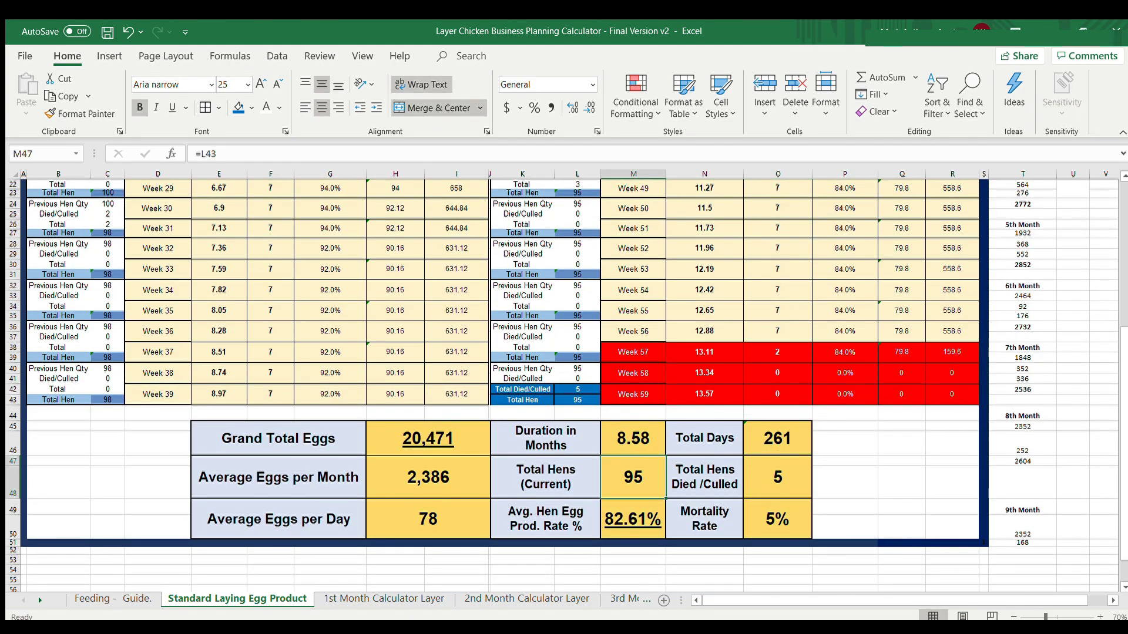
click(777, 519)
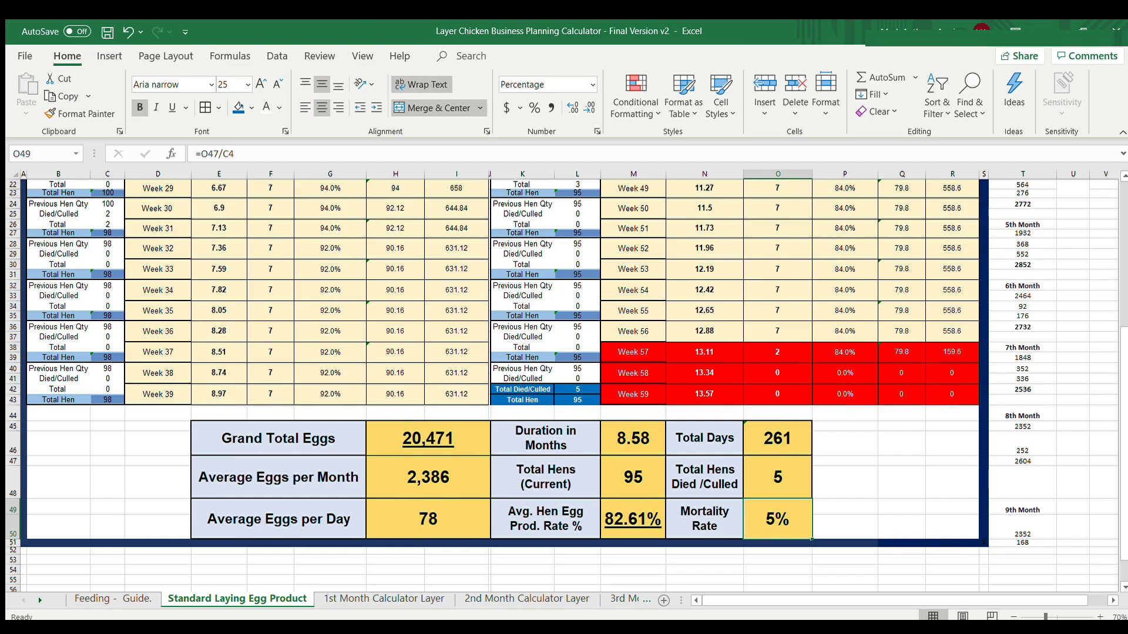
Look over the weekly production table and summary block again, including the Total Days formula.
scroll(505, 352, up, 1)
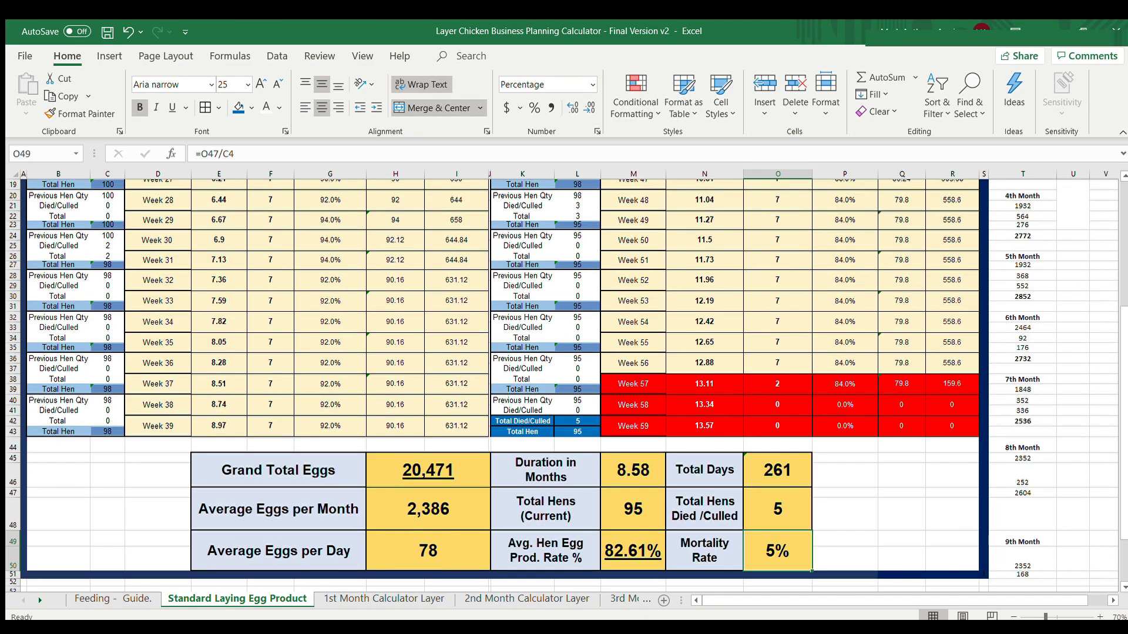
scroll(564, 382, down, 1)
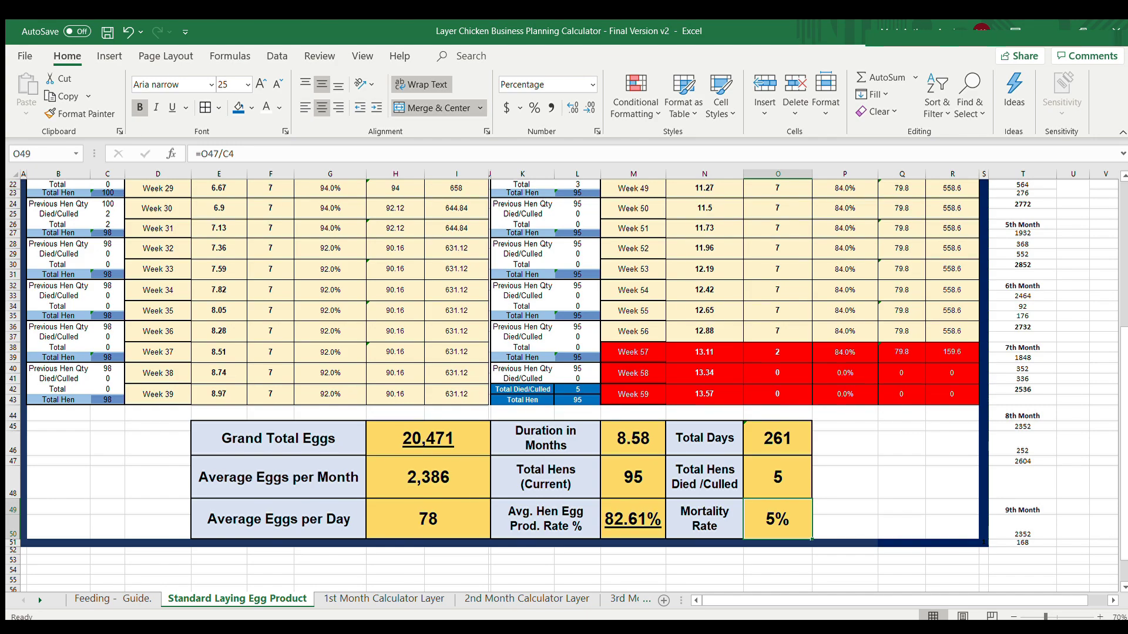
scroll(37, 597, up, 1)
scroll(38, 597, up, 4)
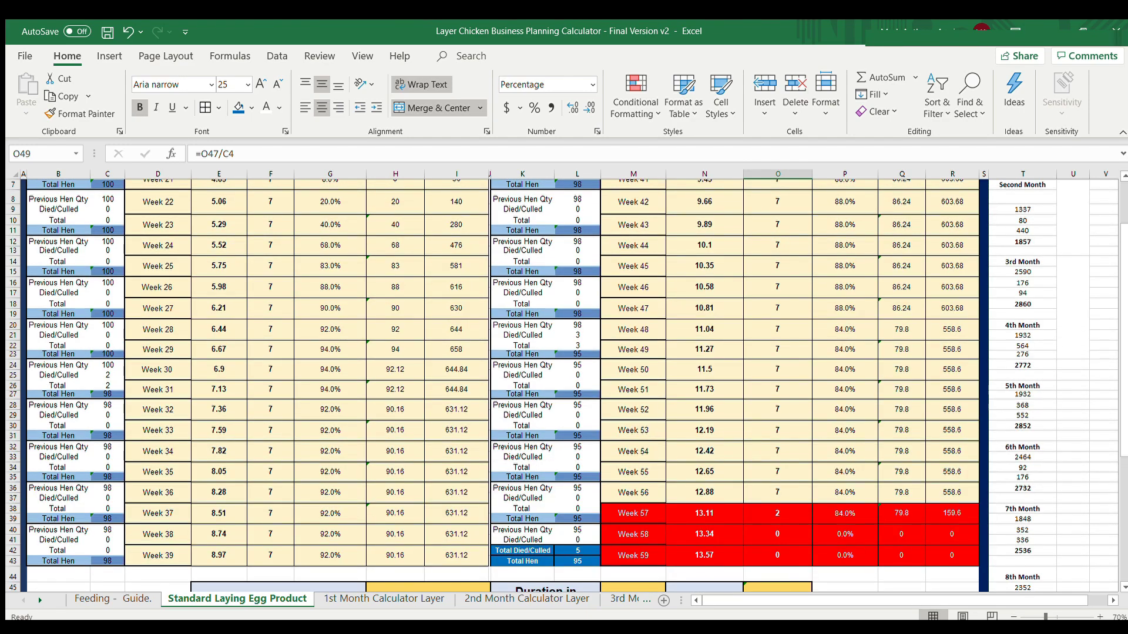
scroll(37, 597, up, 2)
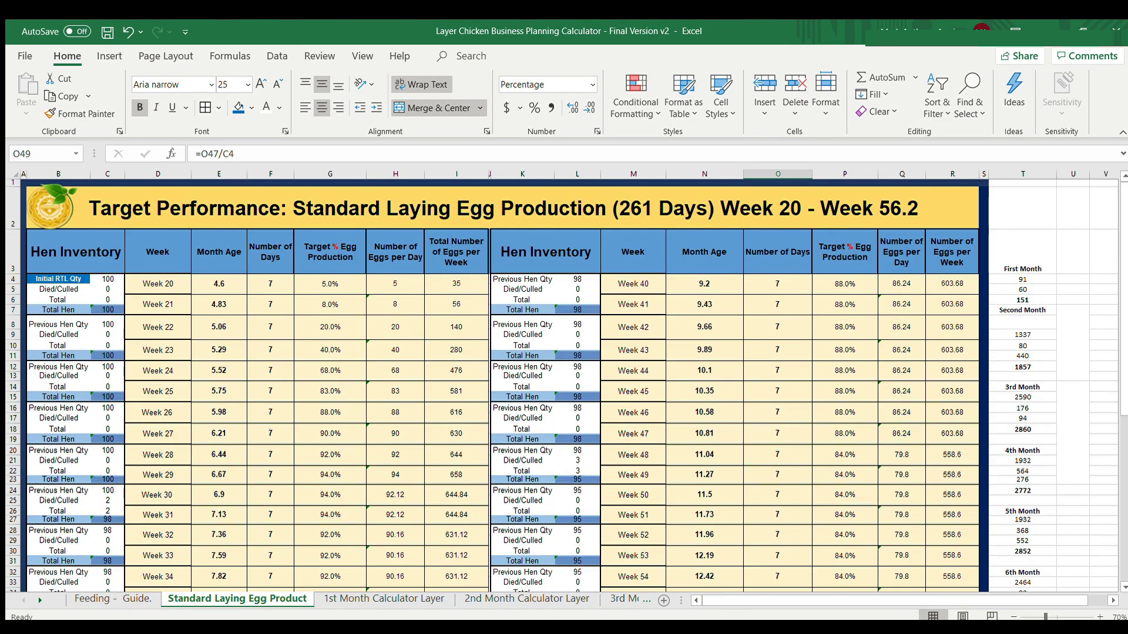
scroll(38, 597, down, 4)
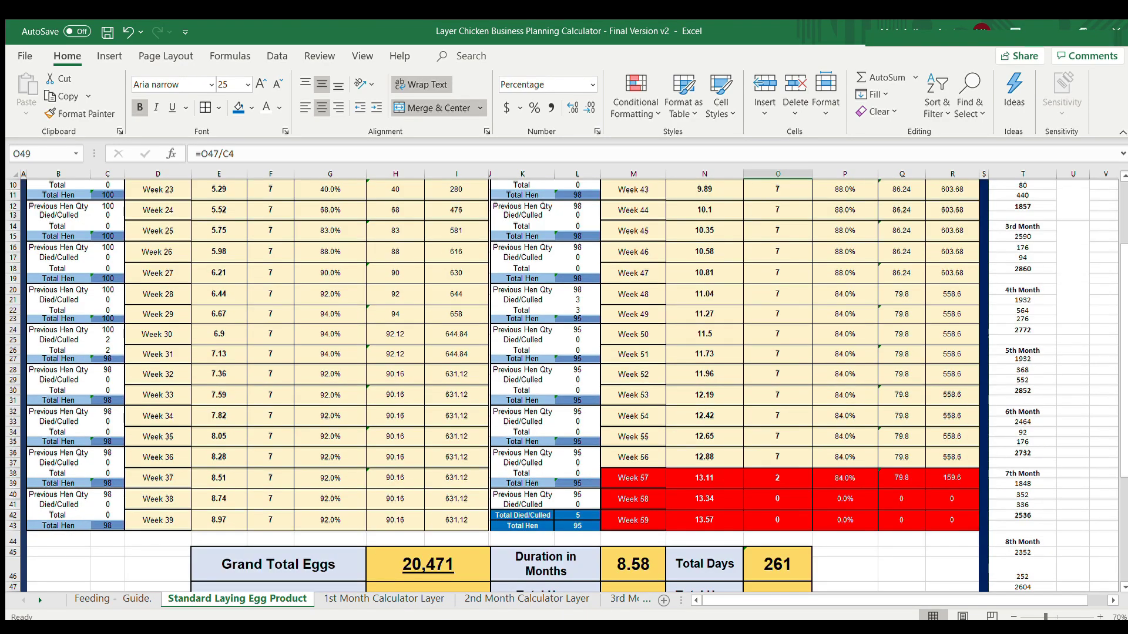
scroll(37, 597, up, 4)
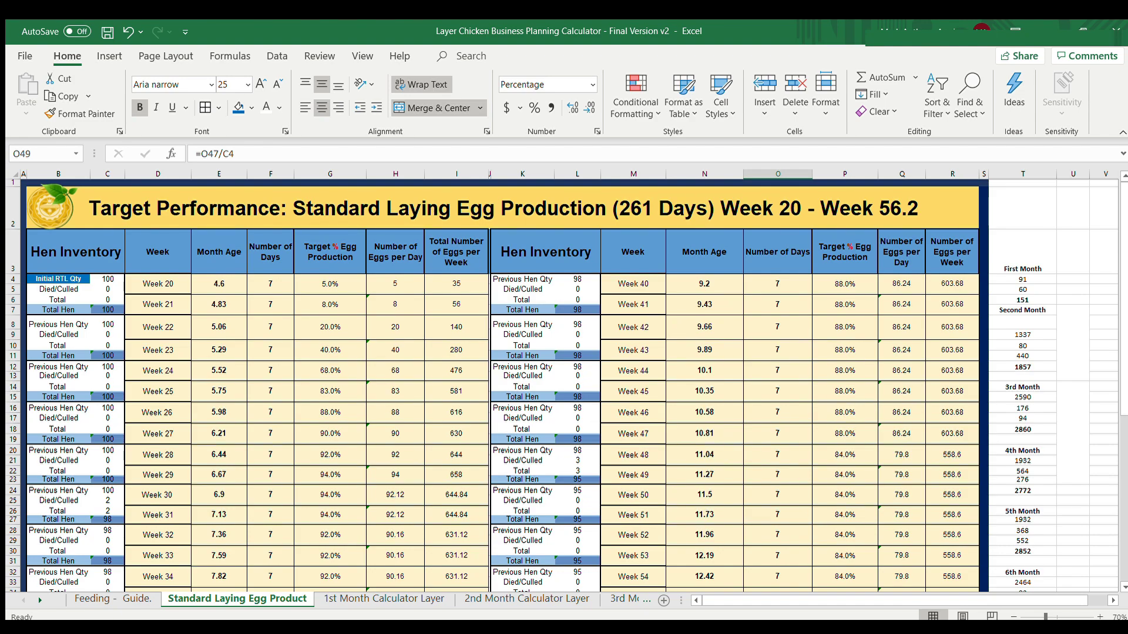
scroll(502, 384, down, 7)
click(777, 439)
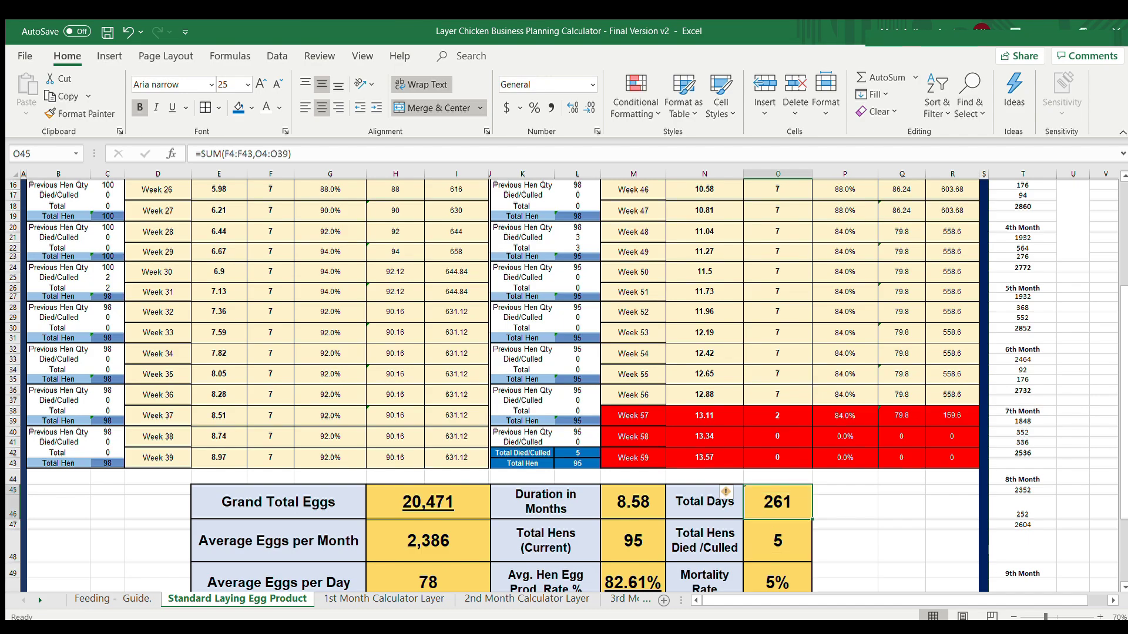
scroll(502, 384, up, 4)
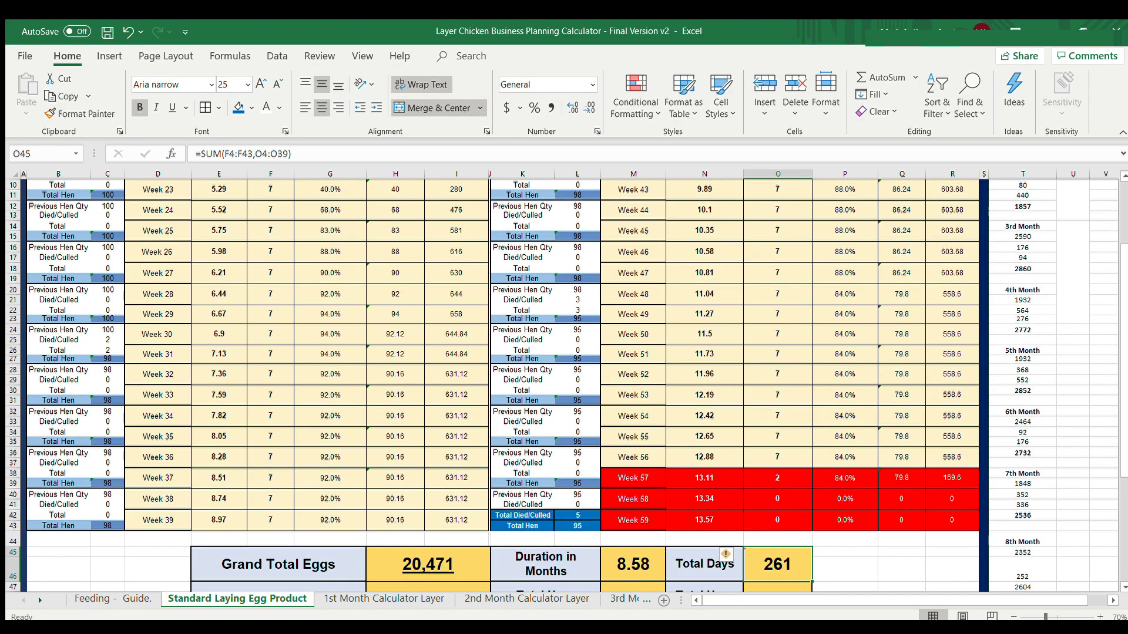
scroll(502, 384, up, 3)
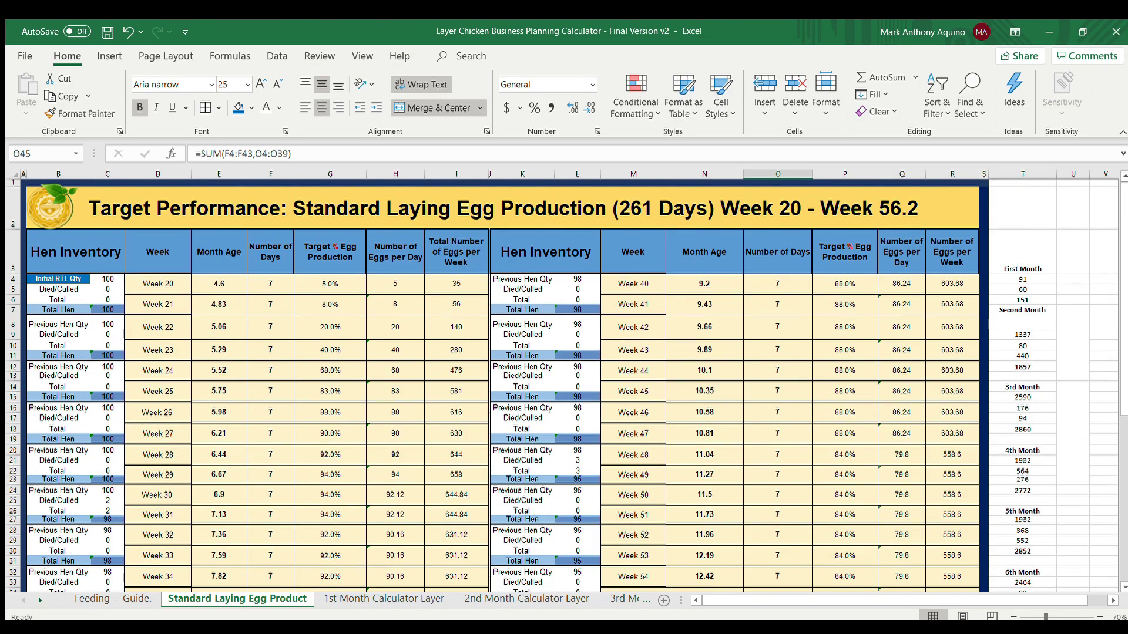